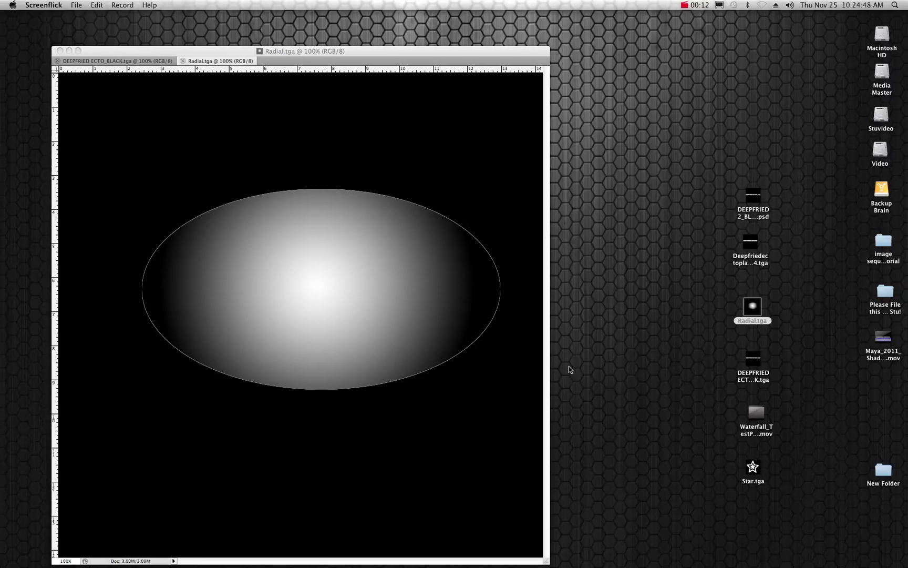
Step: Switch to Maya, rewind the particle scene to frame 1 and play the simulation from the top view
{"action": "mouse_move", "coordinate": [594, 565]}
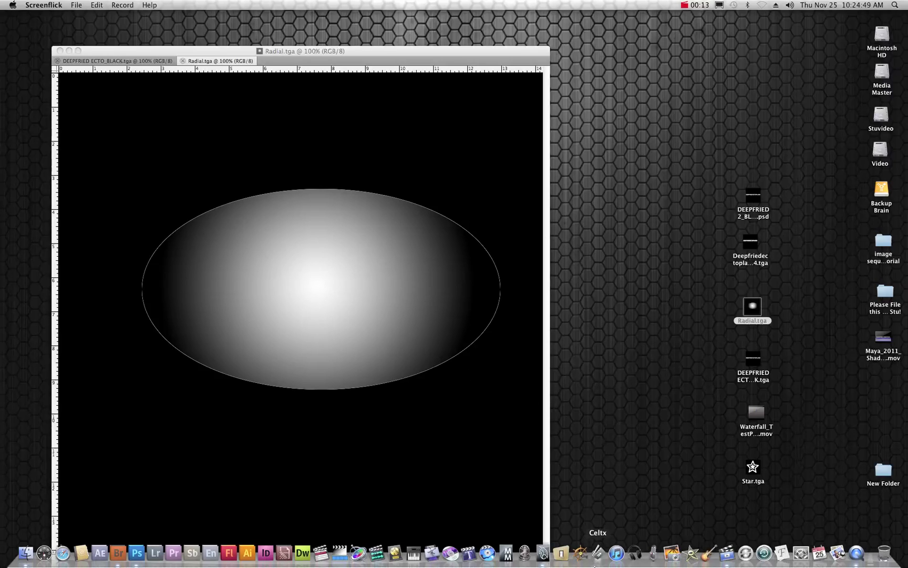
{"action": "left_click", "coordinate": [544, 558]}
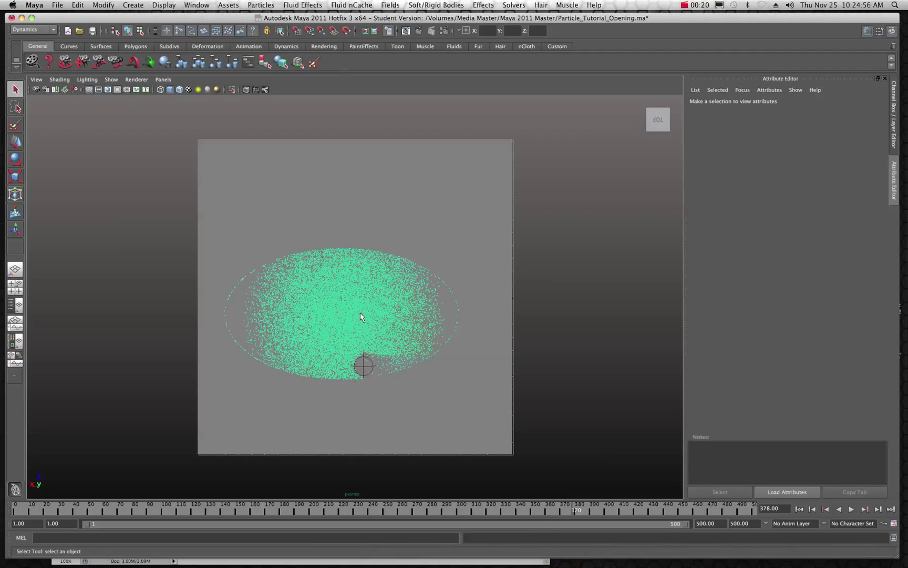
{"action": "left_click_drag", "start_coordinate": [92, 505], "coordinate": [5, 512]}
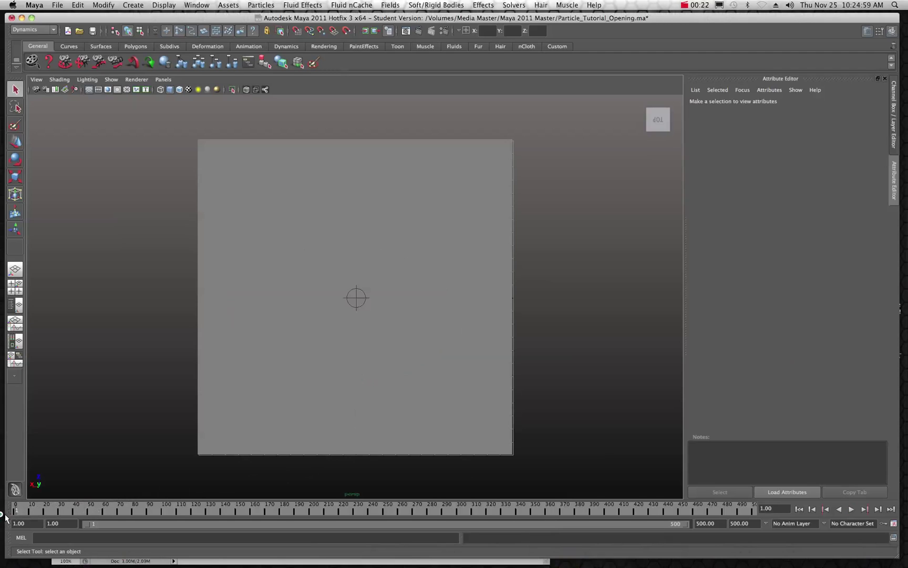
{"action": "left_click", "coordinate": [850, 510]}
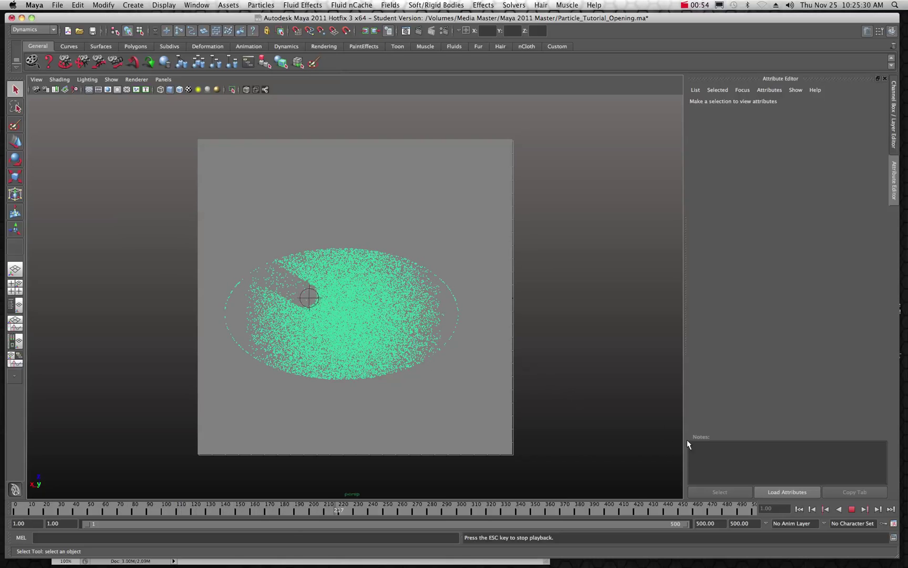
{"action": "left_click", "coordinate": [852, 509]}
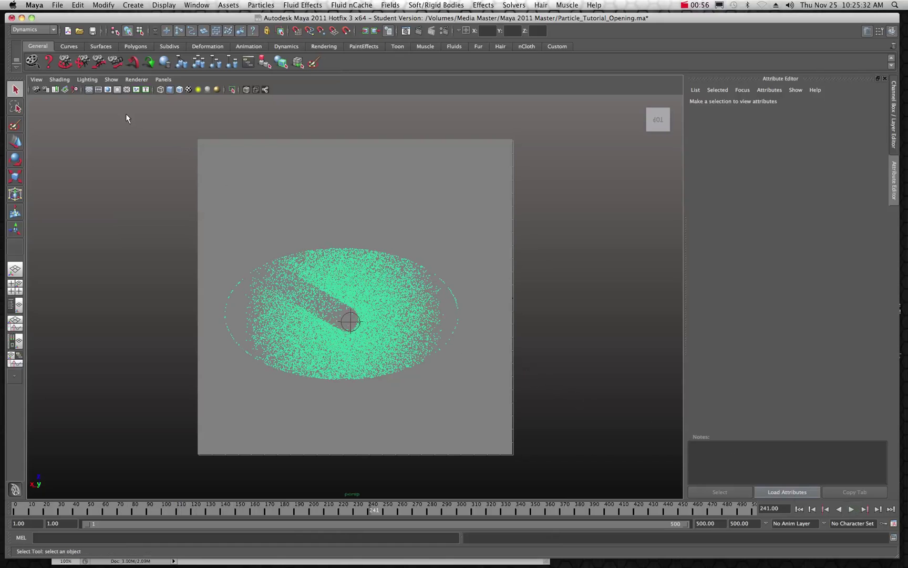
Step: Play the particle simulation while viewing the falling particles from beneath the plane
{"action": "left_click_drag", "start_coordinate": [261, 286], "coordinate": [255, 206], "text": "alt"}
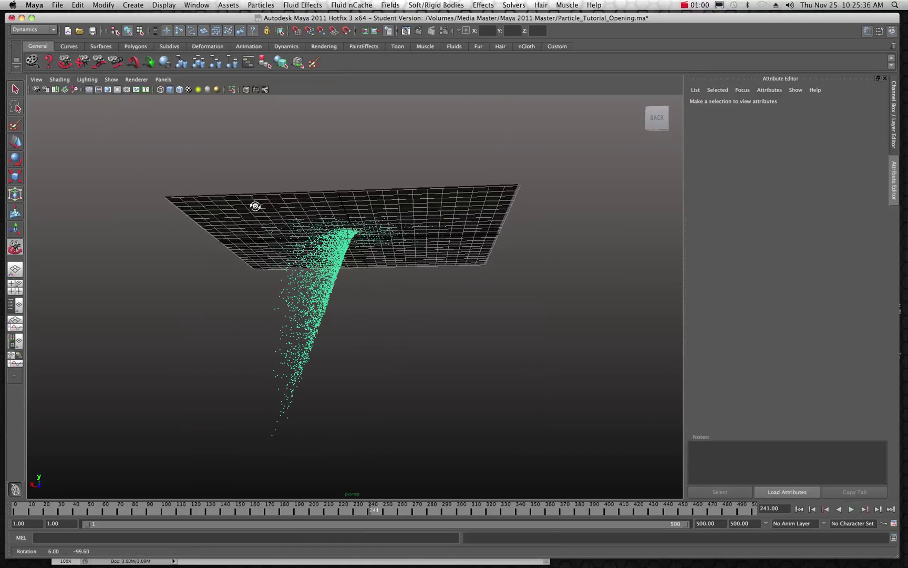
{"action": "scroll", "coordinate": [254, 205], "scroll_direction": "up", "scroll_amount": 5}
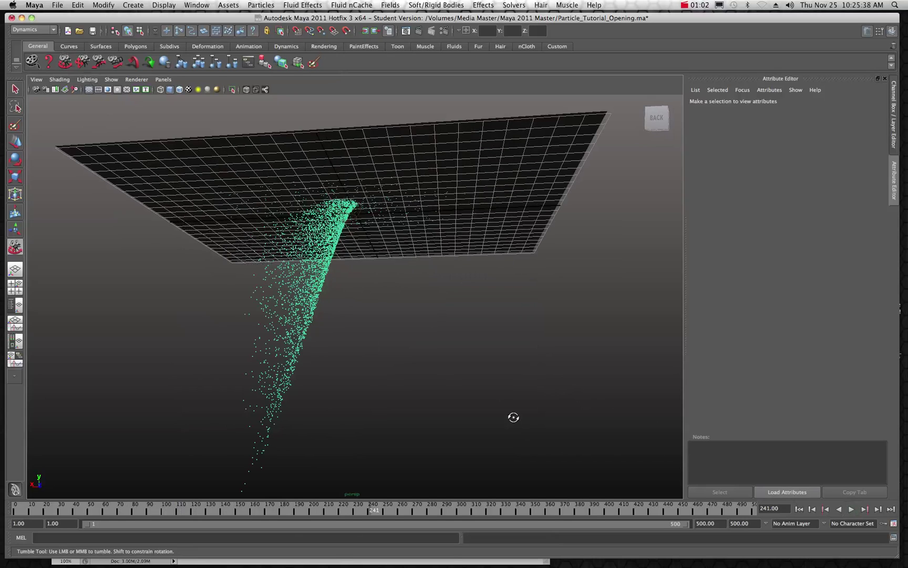
{"action": "left_click", "coordinate": [851, 509]}
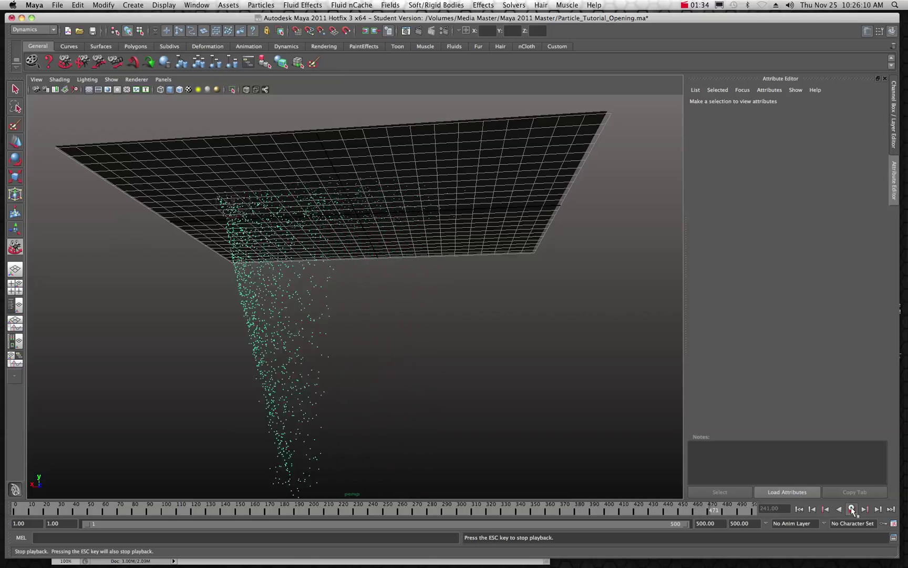
{"action": "left_click", "coordinate": [852, 508]}
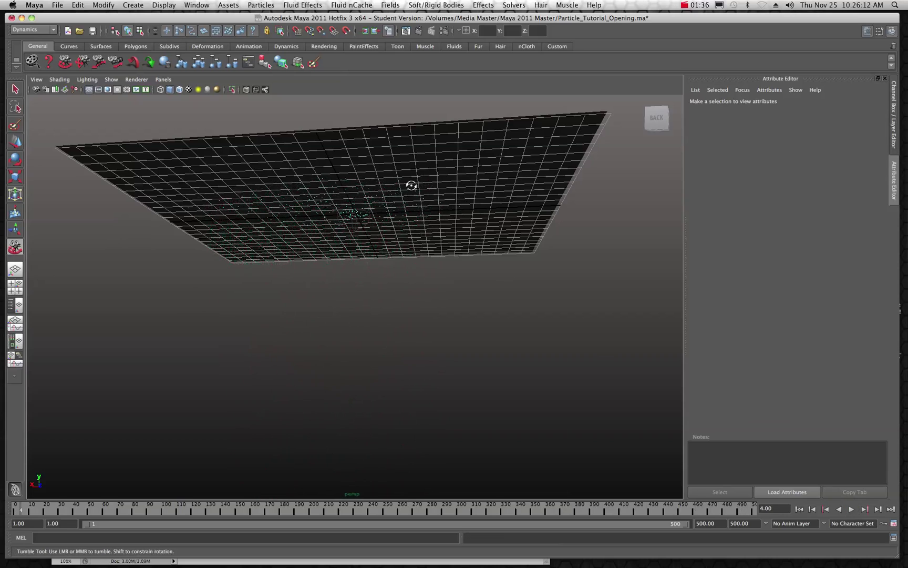
Step: Switch to Photoshop and view the Radial.tga and DEEPFRIED ECTO_BLACK.tga texture images
{"action": "left_click", "coordinate": [34, 5]}
{"action": "left_click", "coordinate": [44, 61]}
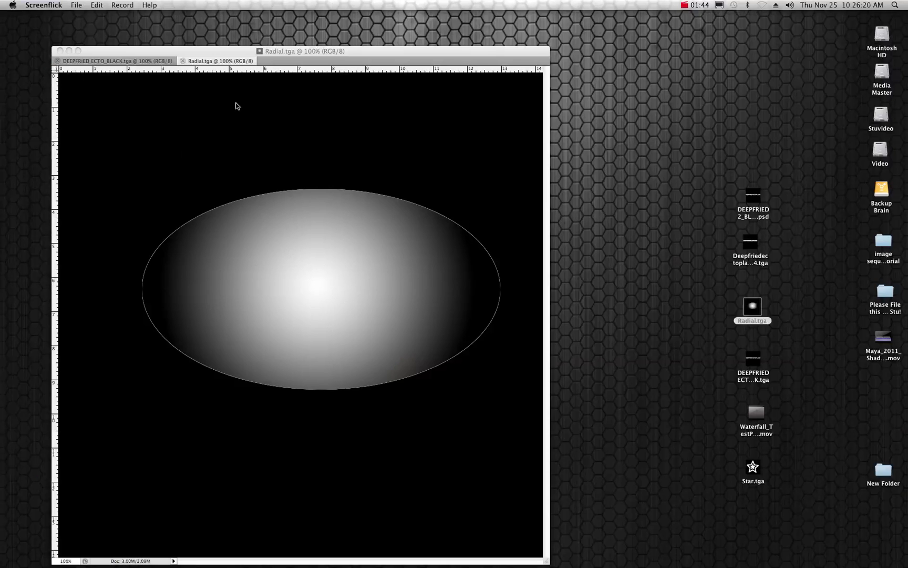
{"action": "left_click", "coordinate": [223, 62]}
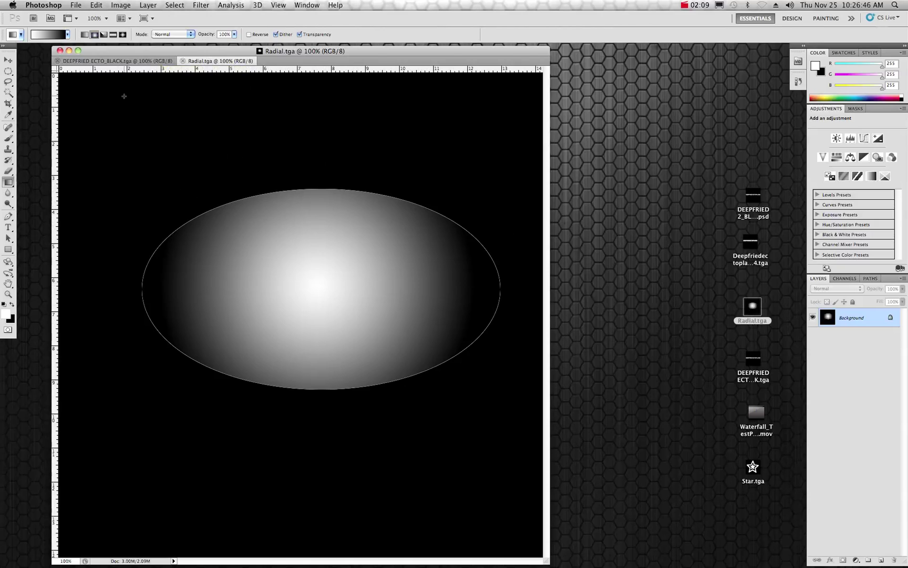
{"action": "left_click", "coordinate": [113, 61]}
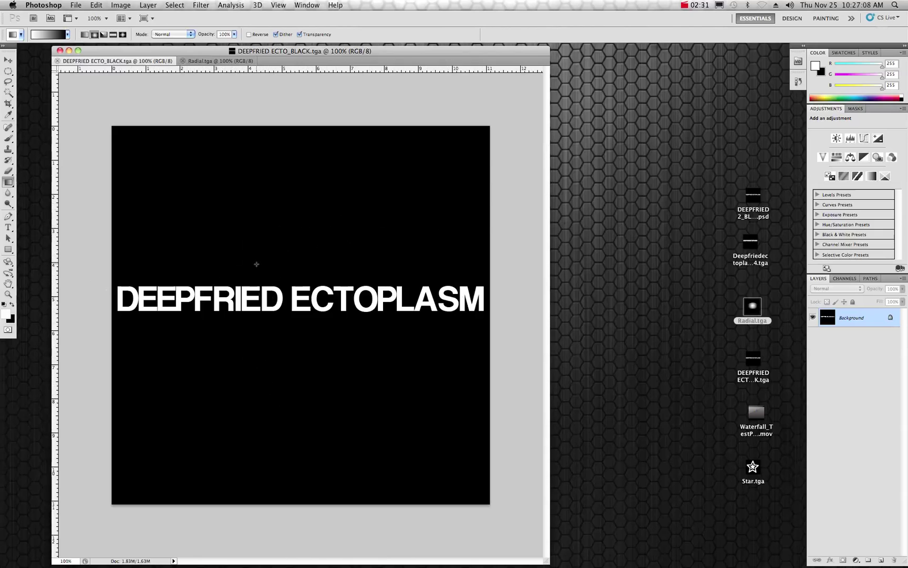
Step: Quit Photoshop and switch back to the particle scene in Maya
{"action": "left_click", "coordinate": [48, 6]}
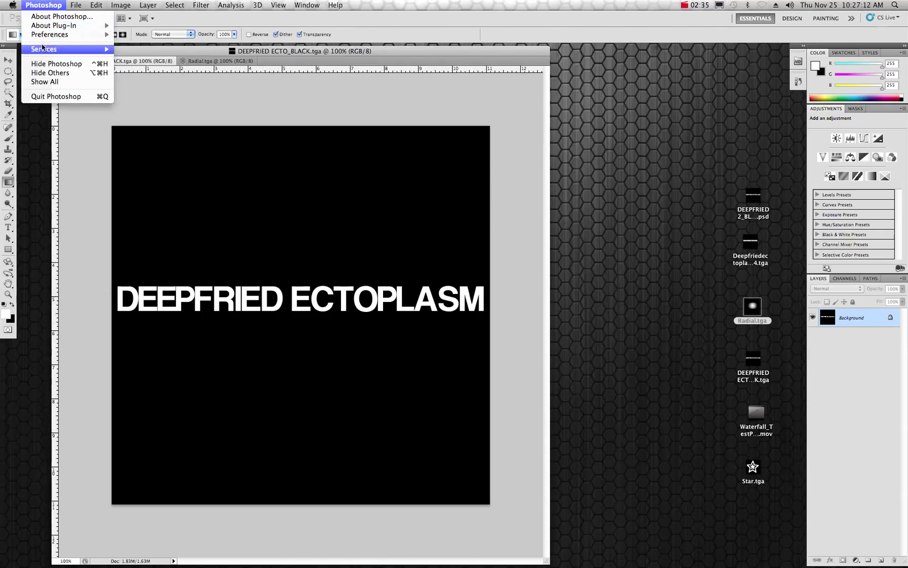
{"action": "left_click", "coordinate": [51, 97]}
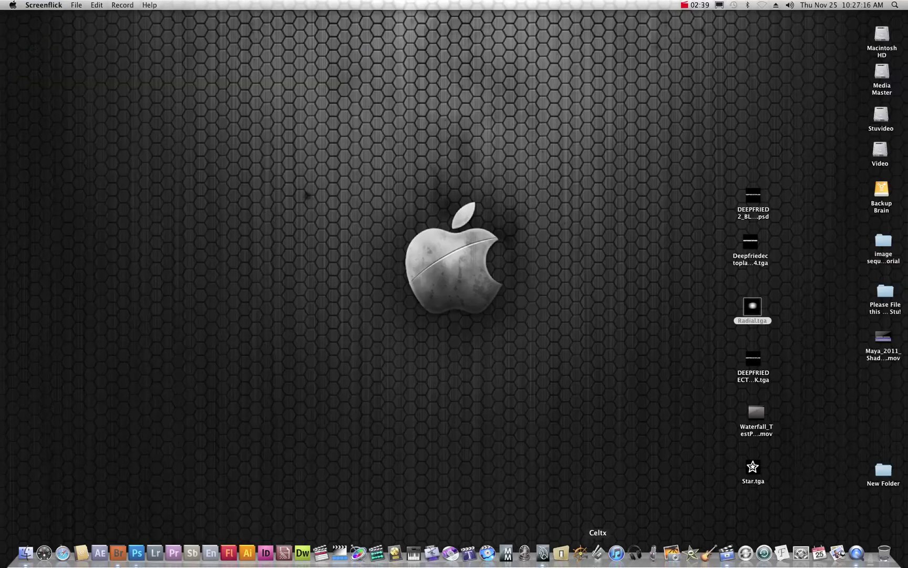
{"action": "left_click", "coordinate": [544, 552]}
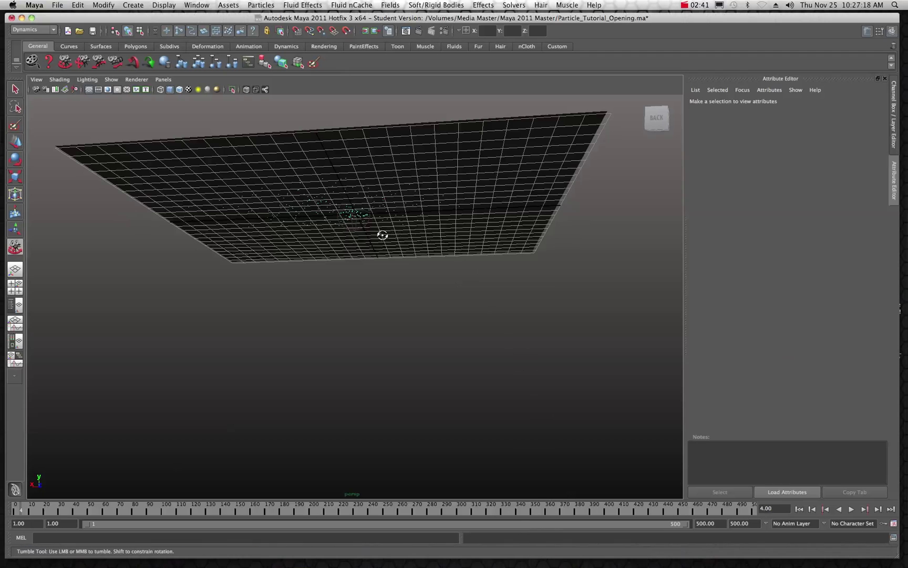
{"action": "left_click_drag", "start_coordinate": [381, 235], "coordinate": [444, 268], "text": "alt"}
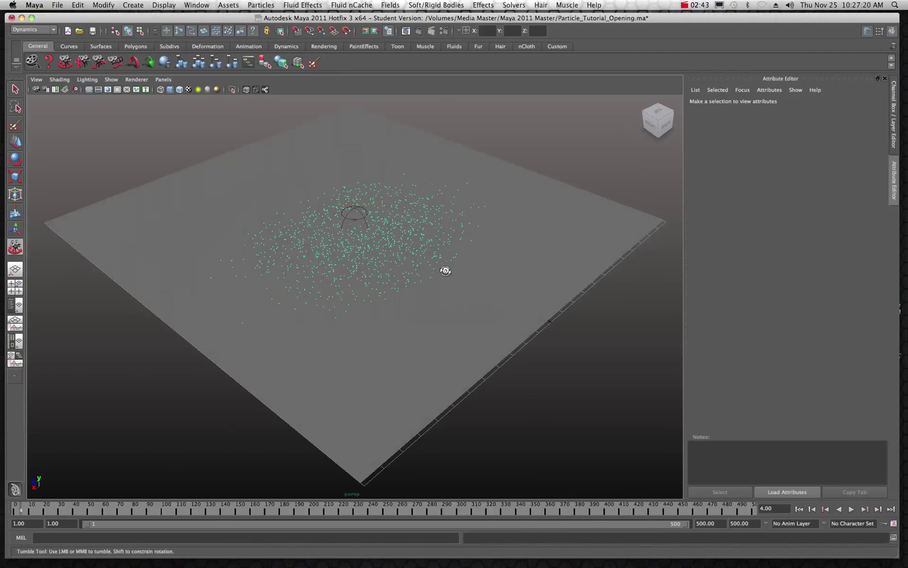
{"action": "scroll", "coordinate": [443, 269], "scroll_direction": "down", "scroll_amount": 3}
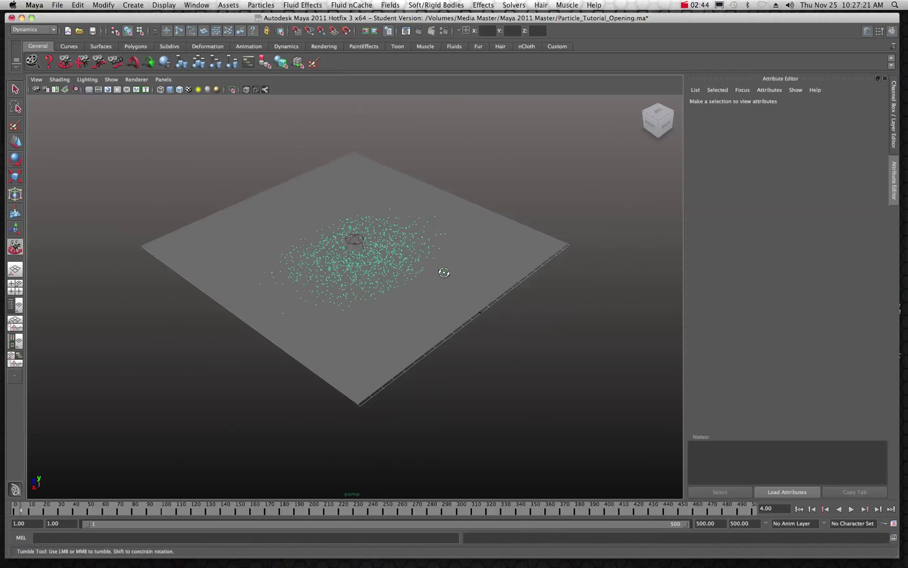
{"action": "left_click", "coordinate": [14, 89]}
{"action": "left_click_drag", "start_coordinate": [171, 119], "coordinate": [568, 432]}
{"action": "key", "text": "Delete"}
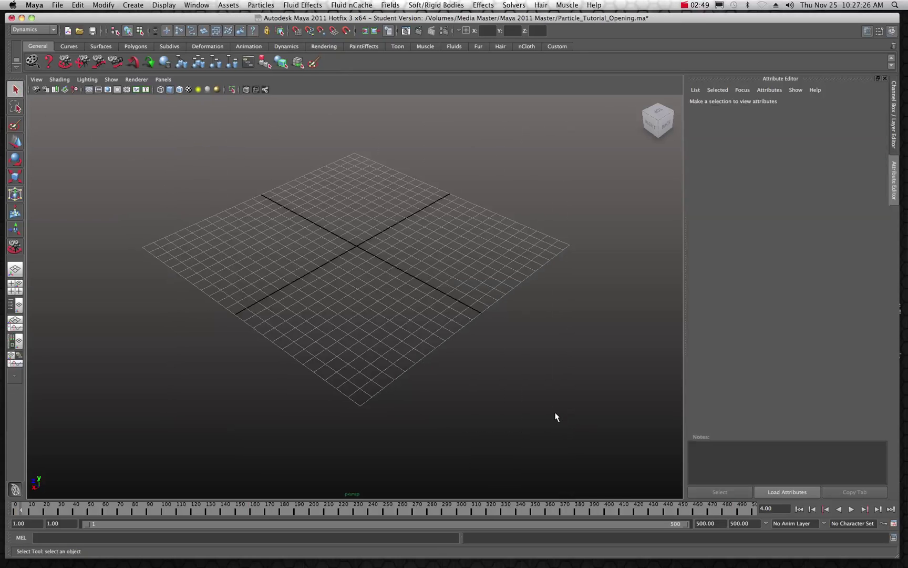
{"action": "left_click", "coordinate": [78, 5]}
{"action": "left_click", "coordinate": [80, 21]}
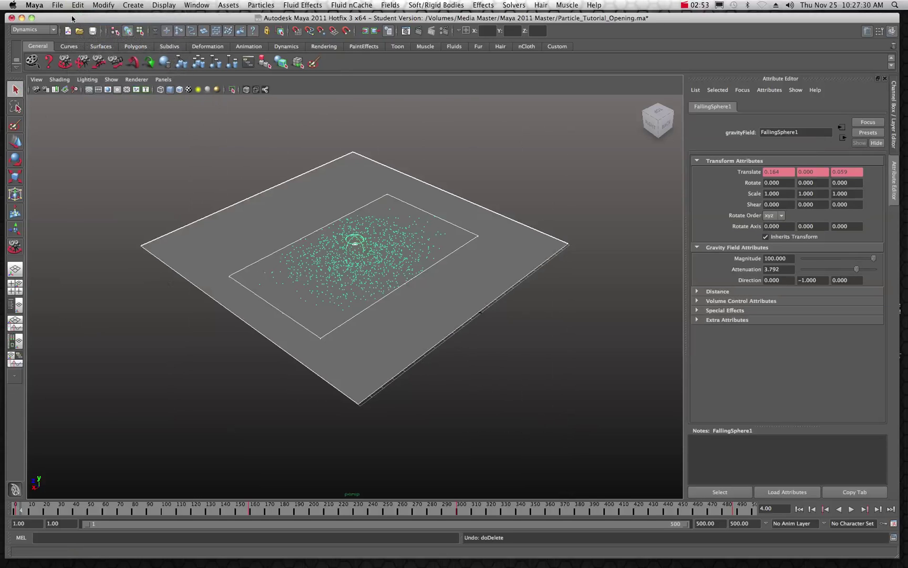
Step: Save the Particle_Tutorial_Opening.ma scene as a student version file and start a new empty scene
{"action": "left_click", "coordinate": [60, 6]}
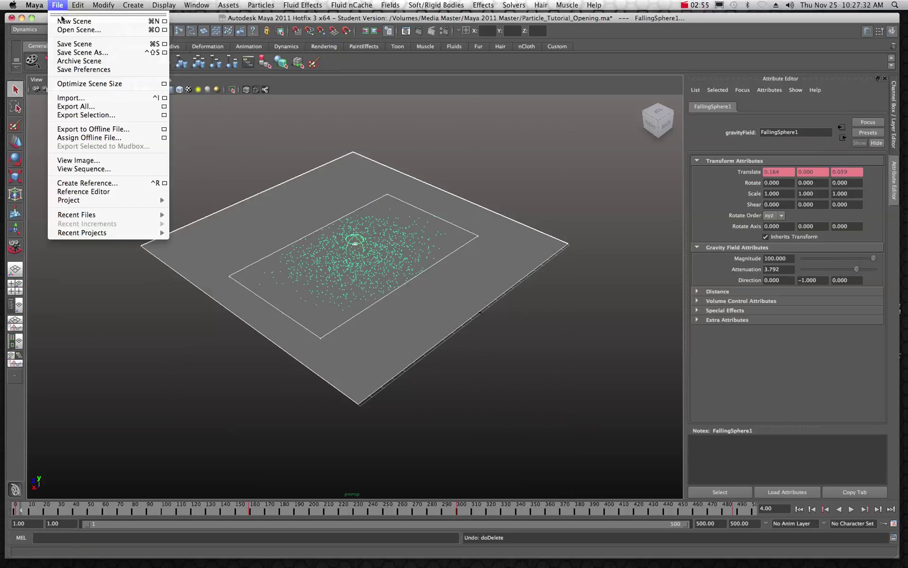
{"action": "left_click", "coordinate": [68, 44]}
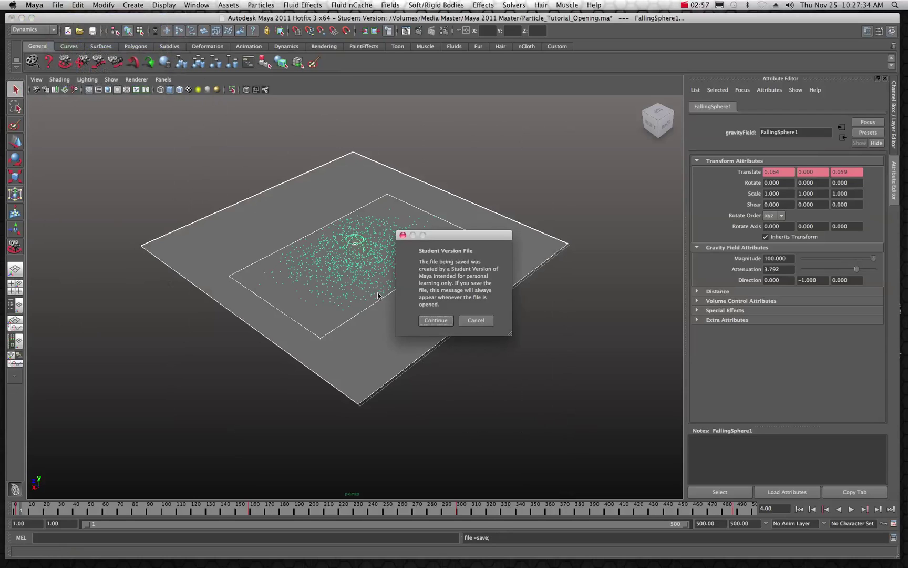
{"action": "left_click", "coordinate": [431, 319]}
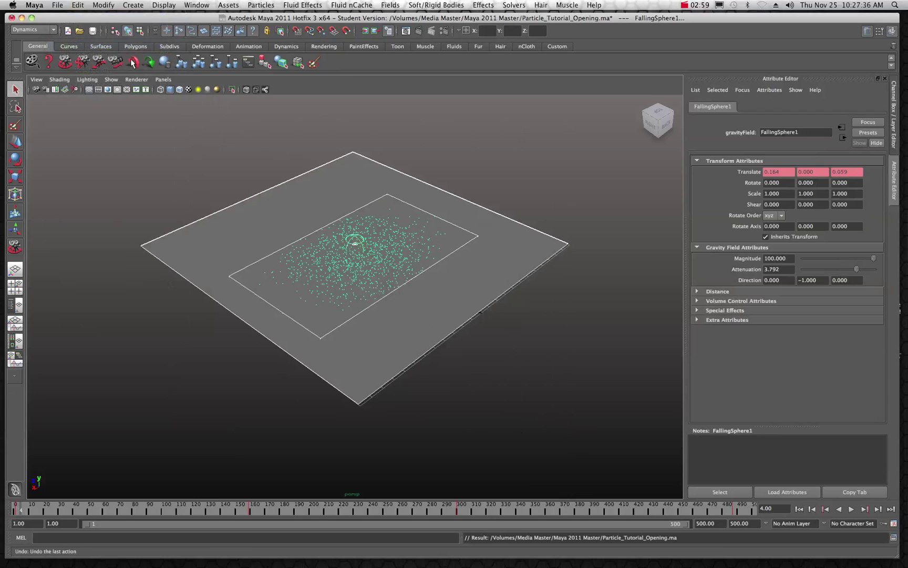
{"action": "left_click", "coordinate": [57, 5]}
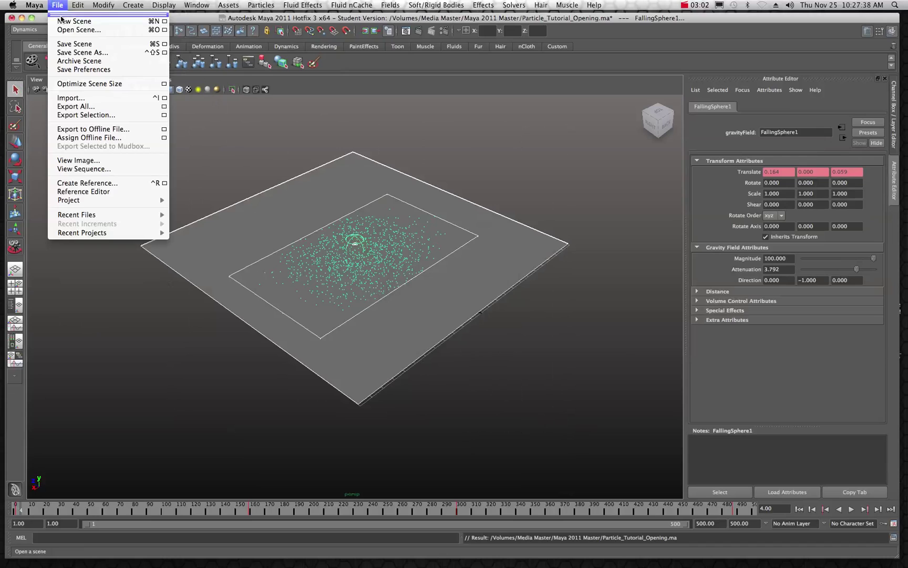
{"action": "left_click", "coordinate": [67, 21]}
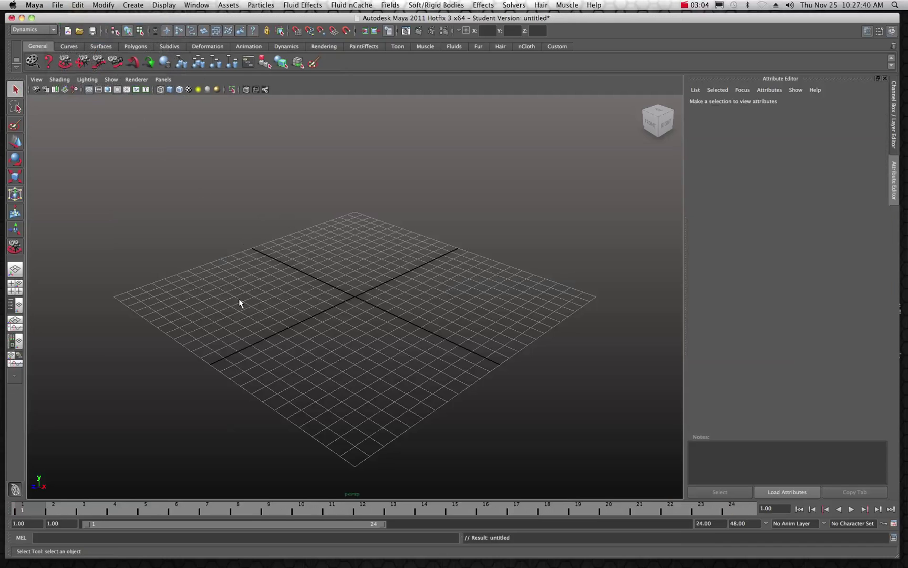
Step: Create a NURBS plane covering the whole grid and display it smooth shaded
{"action": "left_click", "coordinate": [127, 6]}
{"action": "mouse_move", "coordinate": [175, 21]}
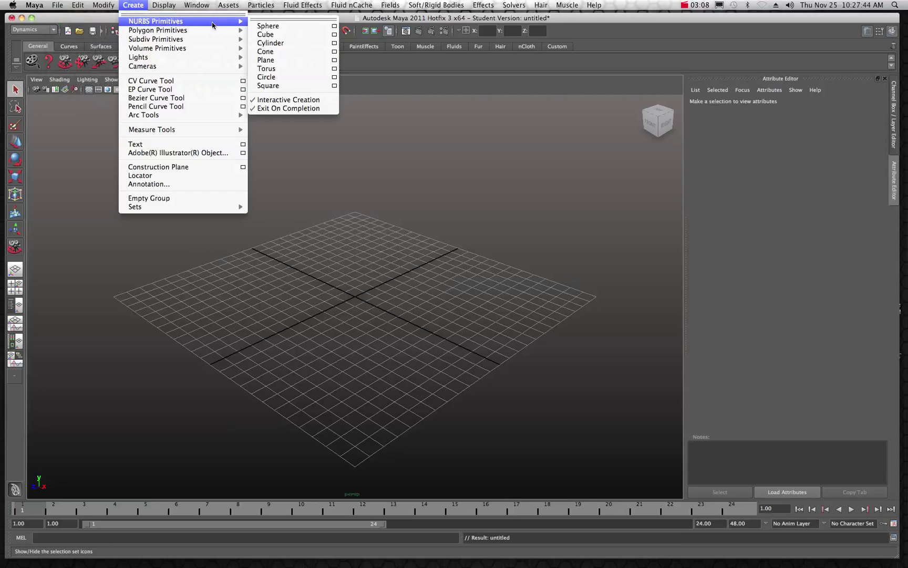
{"action": "left_click", "coordinate": [266, 60]}
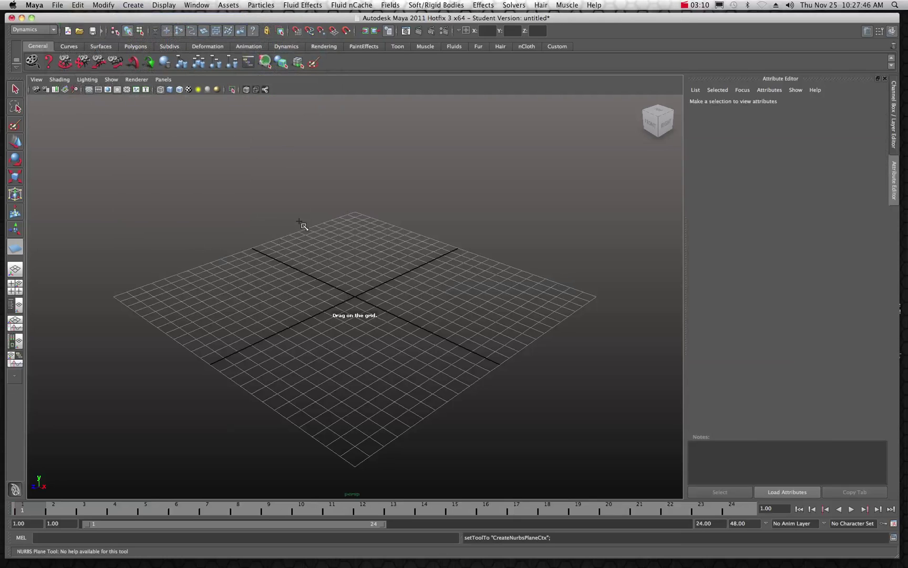
{"action": "left_click_drag", "start_coordinate": [353, 465], "coordinate": [353, 211]}
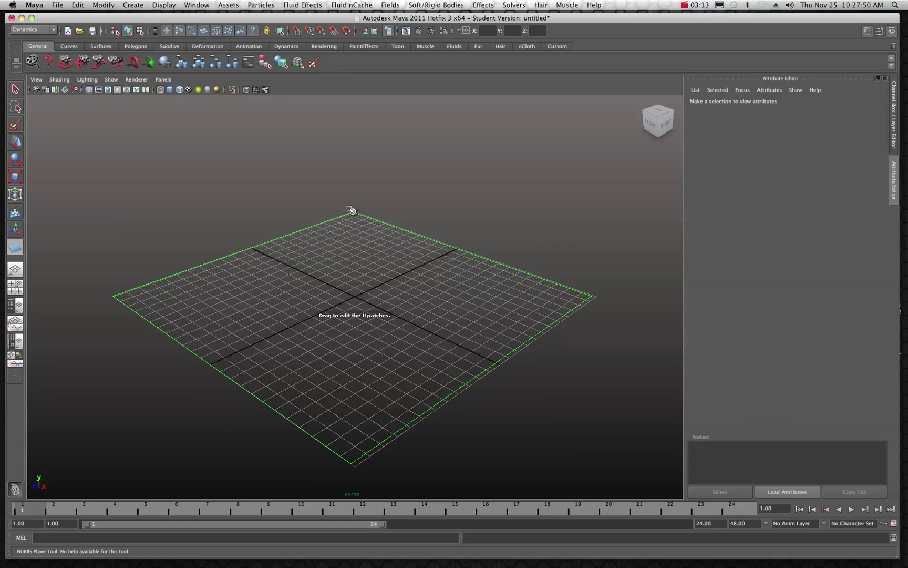
{"action": "left_click", "coordinate": [169, 91]}
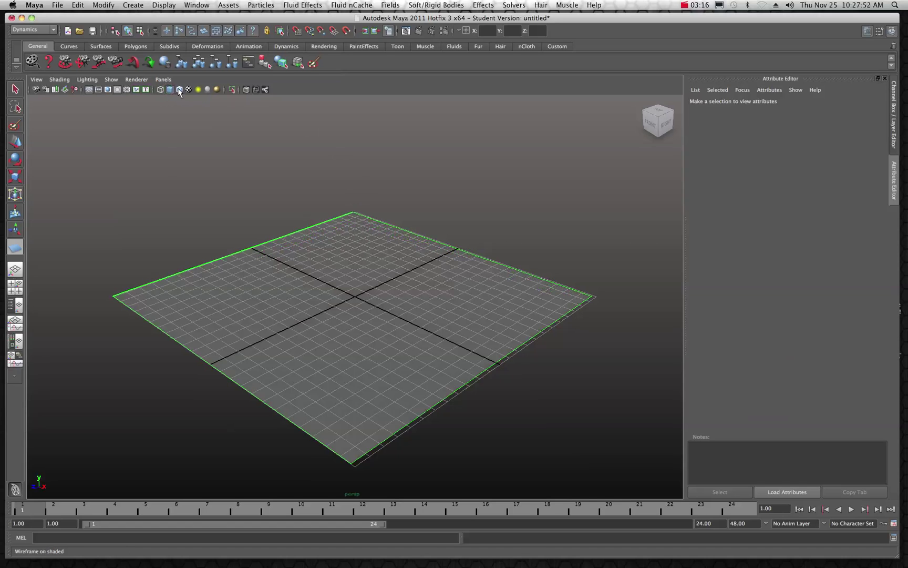
{"action": "left_click", "coordinate": [15, 89]}
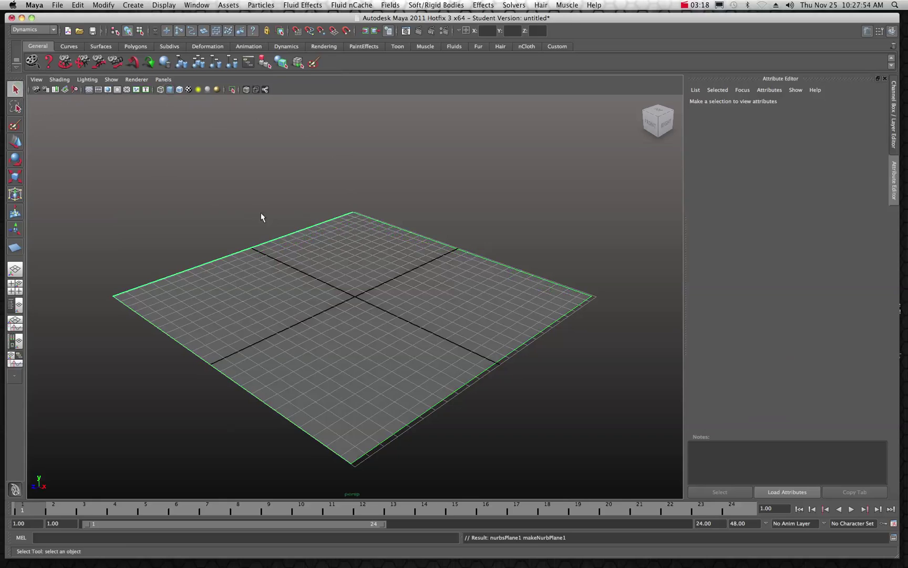
Step: Move the NURBS plane up slightly so it sits just above the grid
{"action": "left_click", "coordinate": [315, 256]}
{"action": "left_click", "coordinate": [17, 143]}
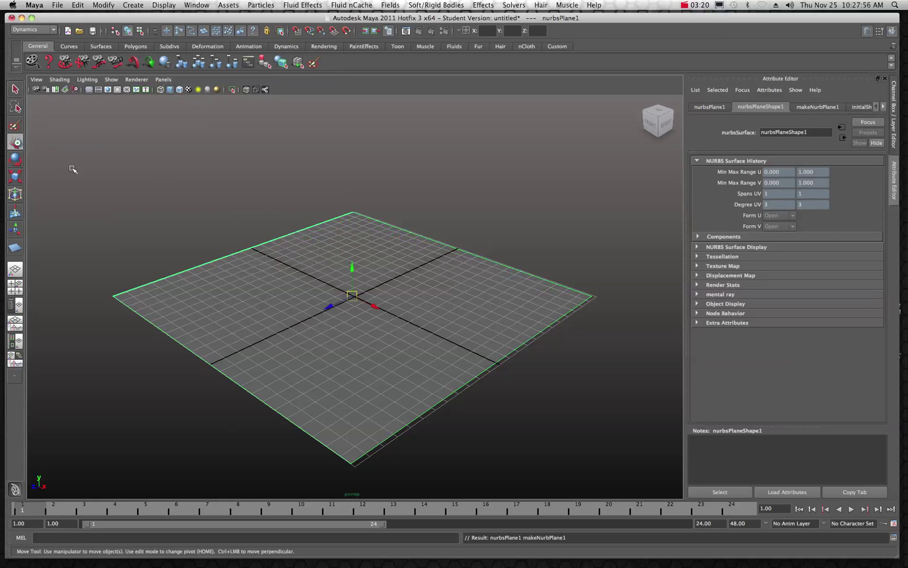
{"action": "left_click_drag", "start_coordinate": [353, 270], "coordinate": [349, 265]}
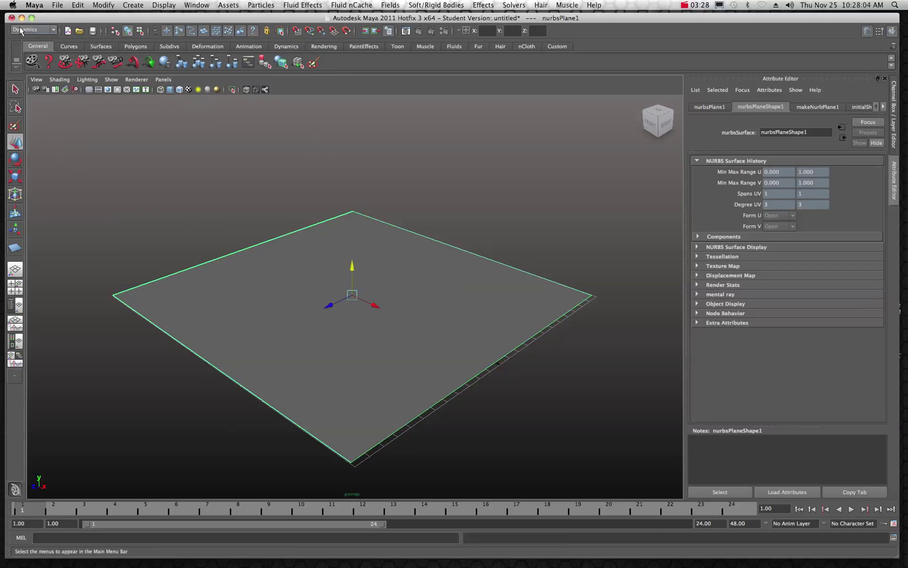
Step: Make the plane emit particles with Emit from Object and play the simulation to check the emission
{"action": "left_click", "coordinate": [255, 6]}
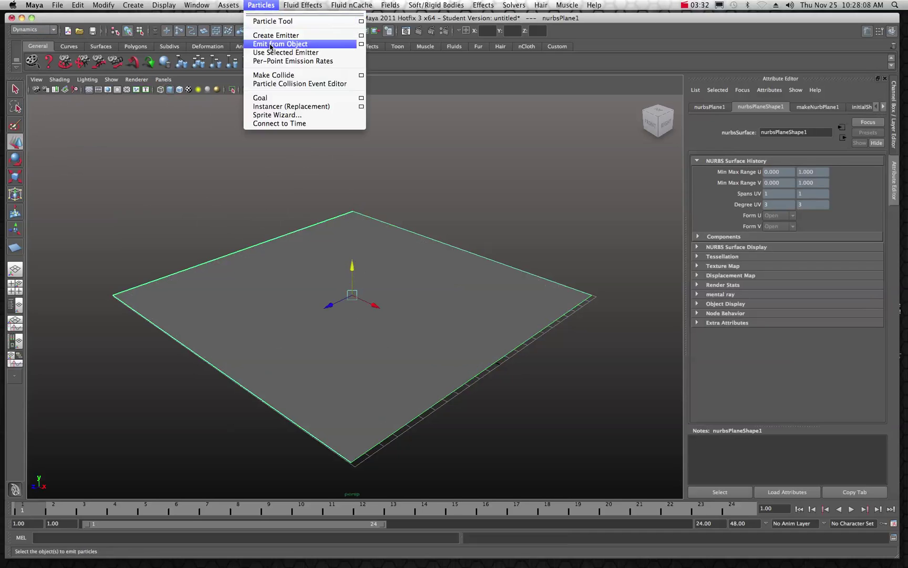
{"action": "left_click", "coordinate": [286, 45]}
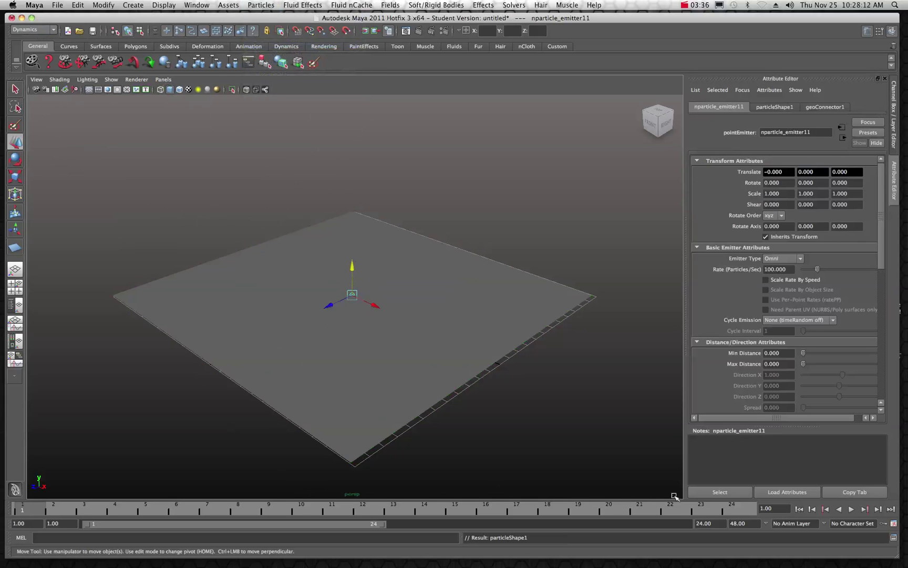
{"action": "left_click", "coordinate": [852, 510]}
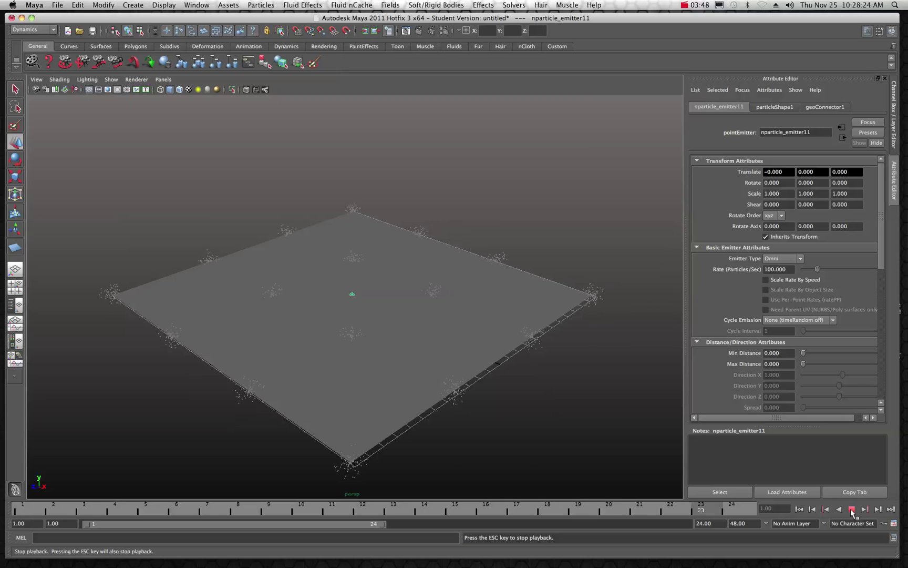
{"action": "left_click", "coordinate": [852, 512]}
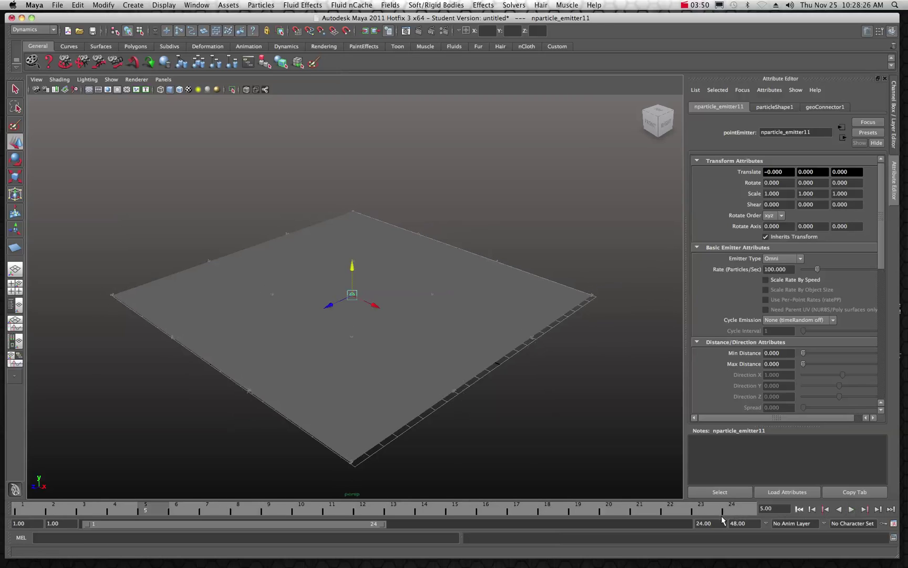
Step: Extend the playback range to end at frame 500 and play the particle simulation from frame 1
{"action": "double_click", "coordinate": [718, 522]}
{"action": "type", "text": "500"}
{"action": "key", "text": "Return"}
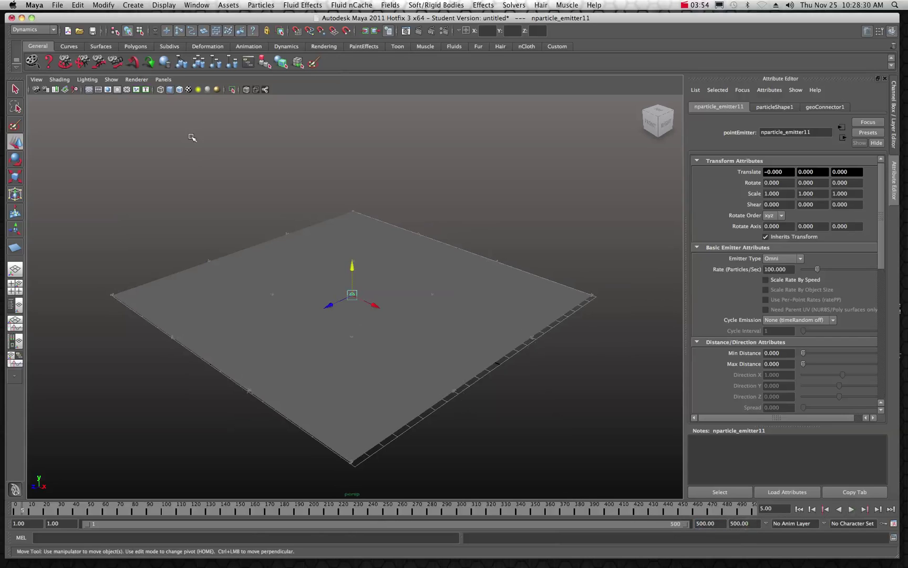
{"action": "left_click_drag", "start_coordinate": [42, 514], "coordinate": [17, 510]}
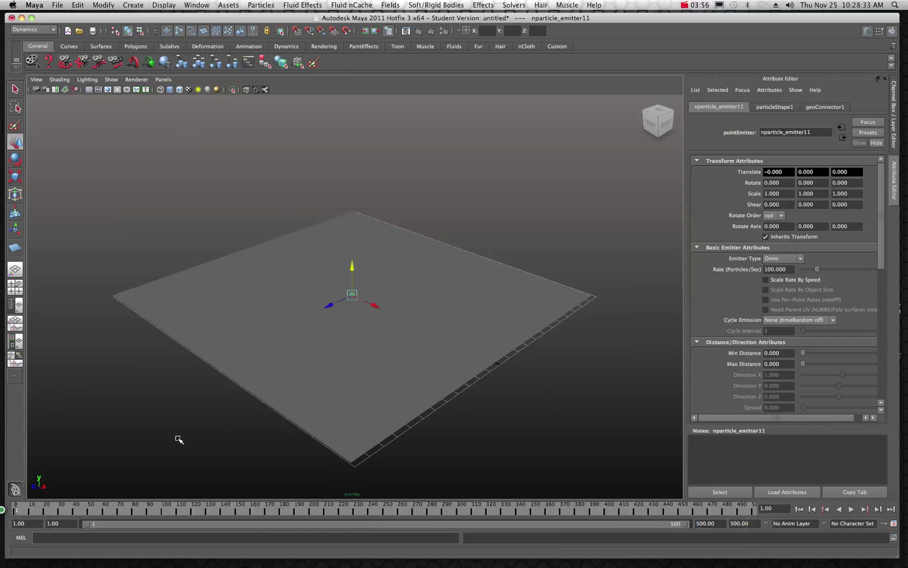
{"action": "left_click", "coordinate": [851, 510]}
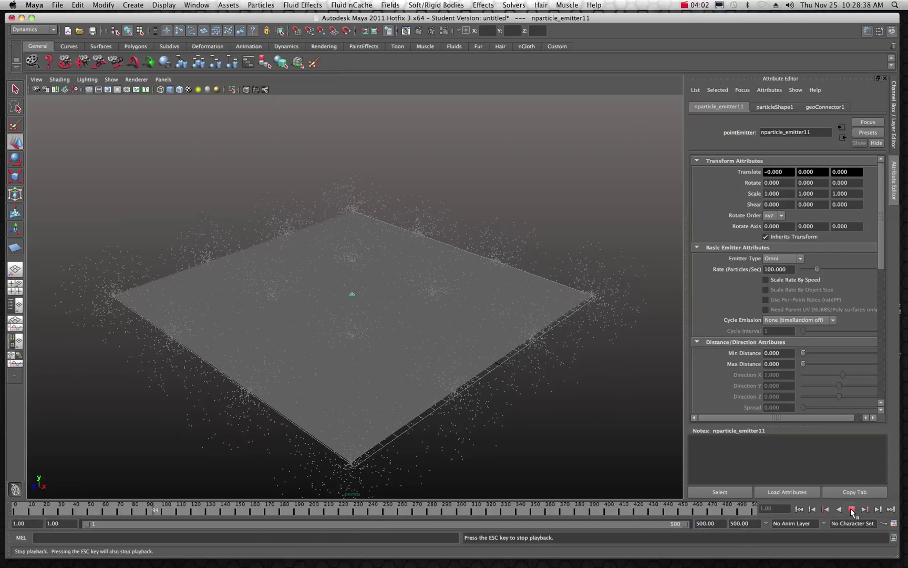
{"action": "left_click", "coordinate": [852, 509]}
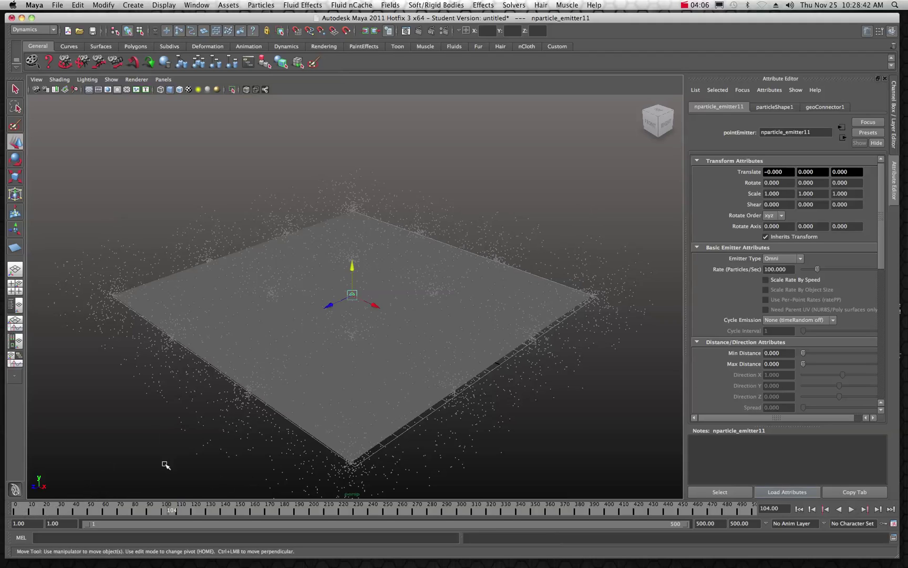
Step: Select the emitted particles and examine the particle shape's emission, lifespan, render and per-particle attributes
{"action": "left_click_drag", "start_coordinate": [482, 205], "coordinate": [566, 243]}
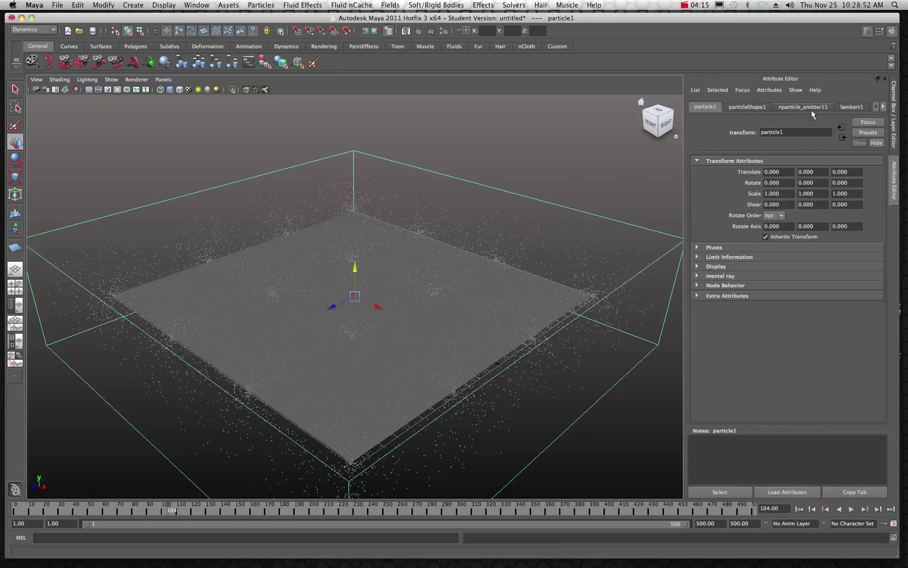
{"action": "left_click", "coordinate": [747, 108]}
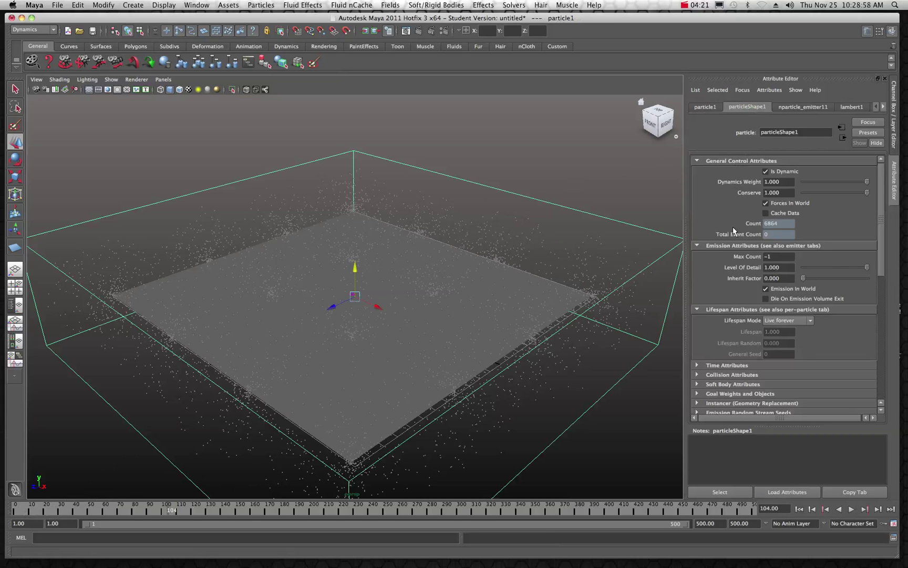
{"action": "scroll", "coordinate": [710, 250], "scroll_direction": "down", "scroll_amount": 5}
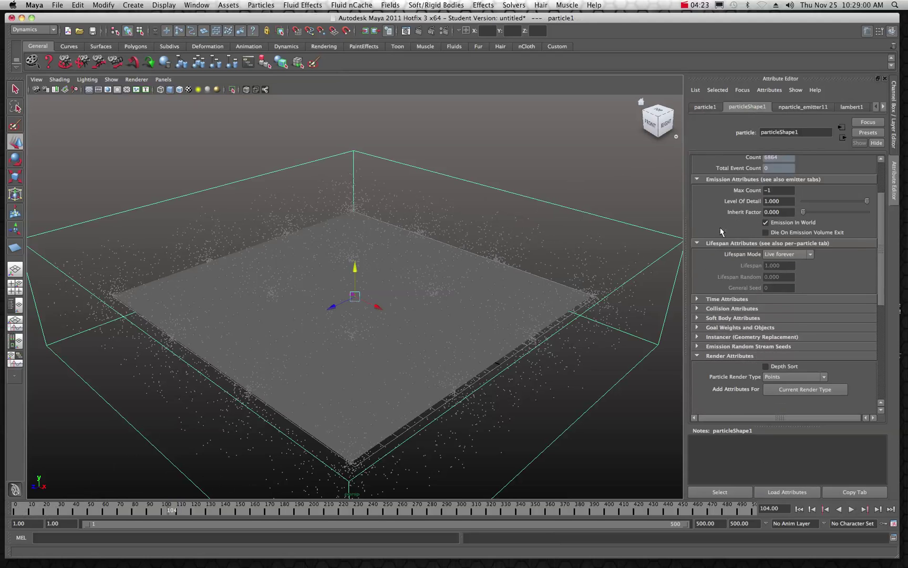
{"action": "scroll", "coordinate": [722, 232], "scroll_direction": "down", "scroll_amount": 4}
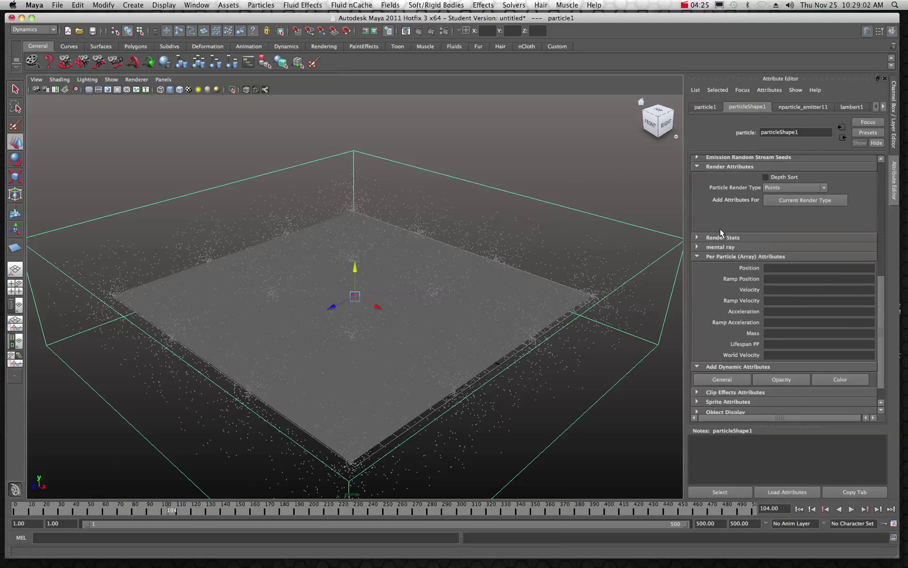
{"action": "scroll", "coordinate": [719, 232], "scroll_direction": "up", "scroll_amount": 9}
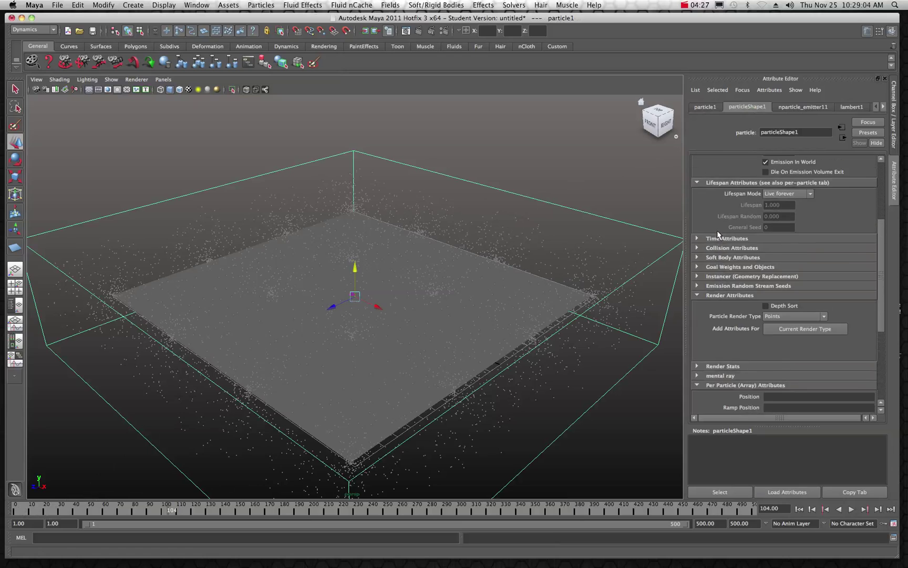
{"action": "scroll", "coordinate": [717, 229], "scroll_direction": "up", "scroll_amount": 1}
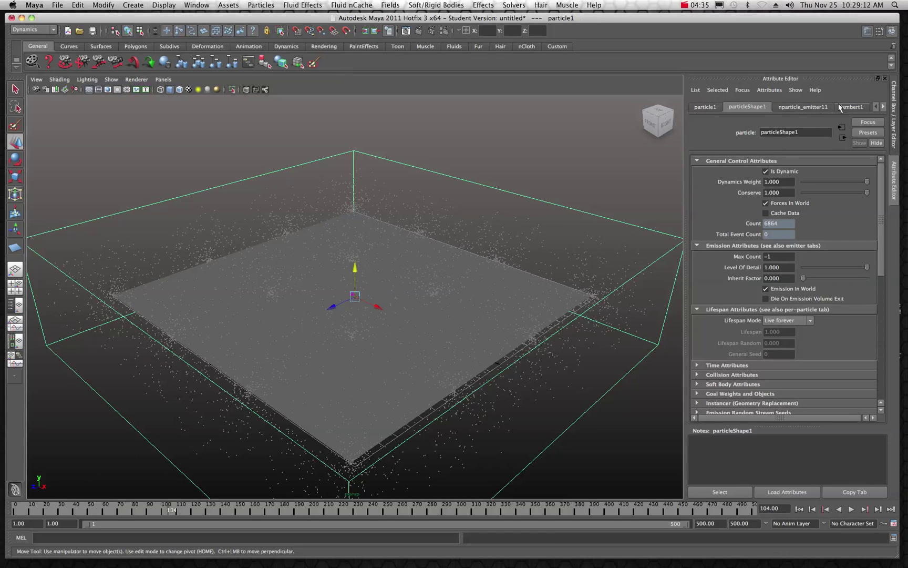
Step: Create a new Lambert material in the Hypershade and set its color to bright green
{"action": "left_click", "coordinate": [198, 4]}
{"action": "mouse_move", "coordinate": [200, 32]}
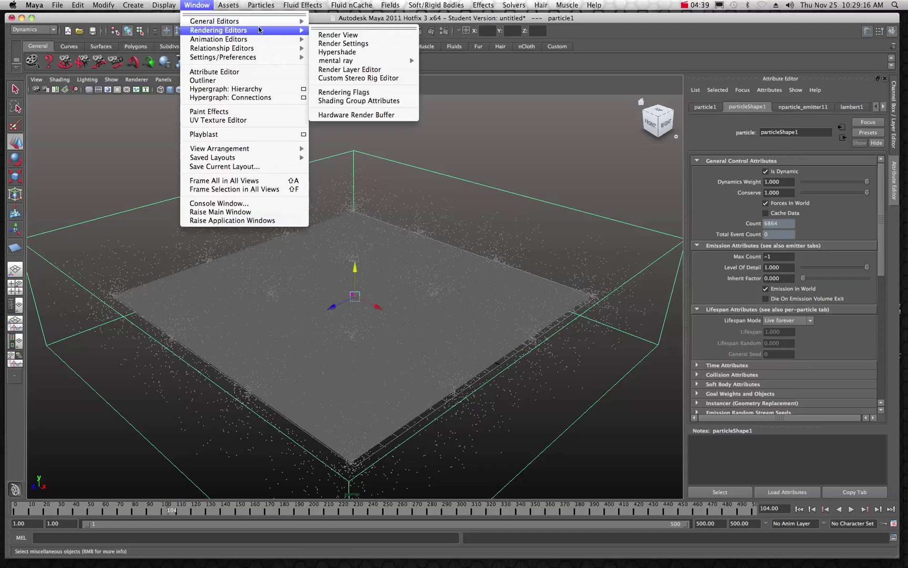
{"action": "left_click", "coordinate": [330, 52]}
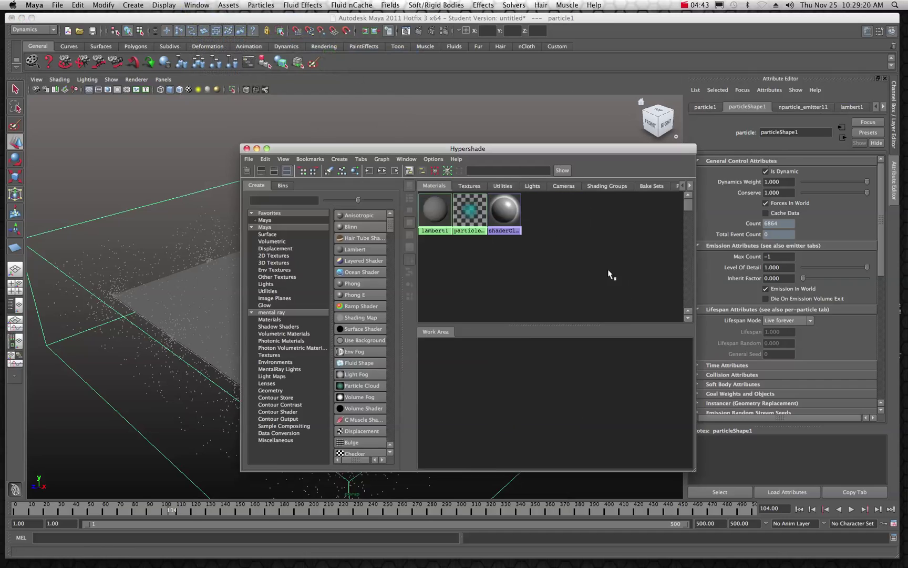
{"action": "left_click", "coordinate": [340, 249]}
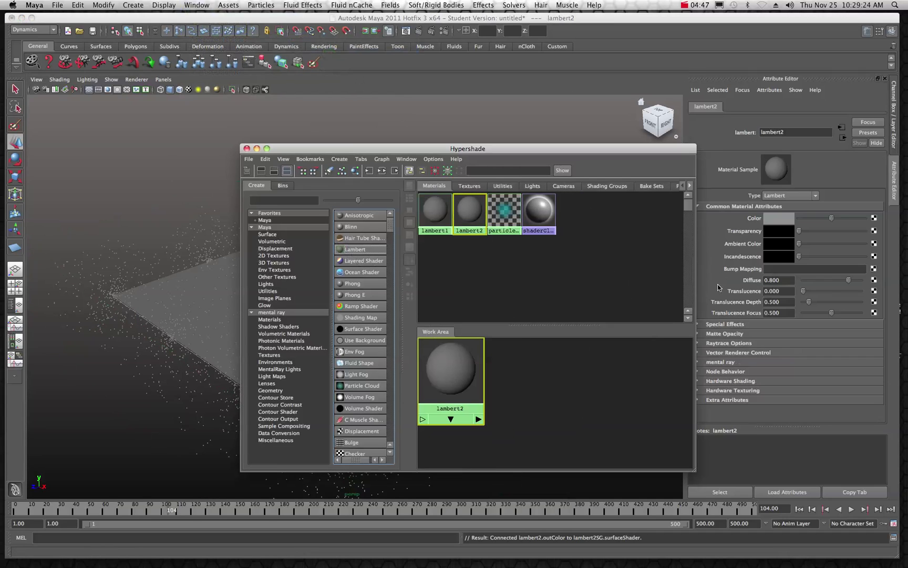
{"action": "left_click", "coordinate": [781, 220]}
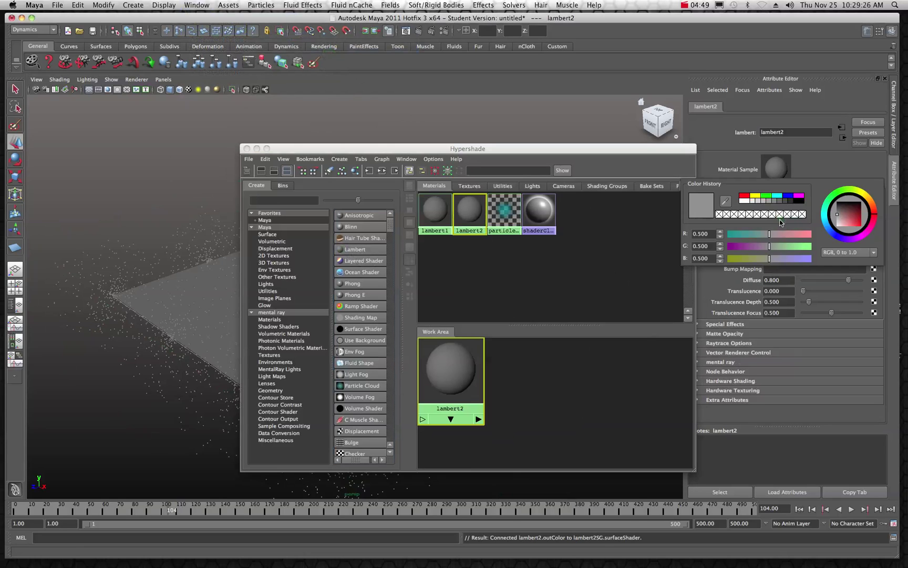
{"action": "left_click", "coordinate": [829, 204]}
{"action": "left_click", "coordinate": [851, 218]}
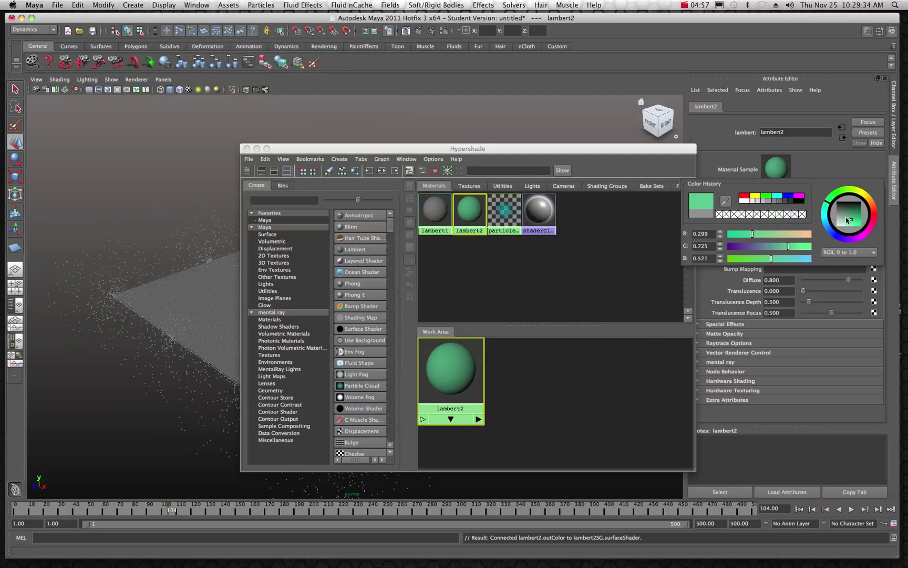
{"action": "left_click", "coordinate": [857, 222]}
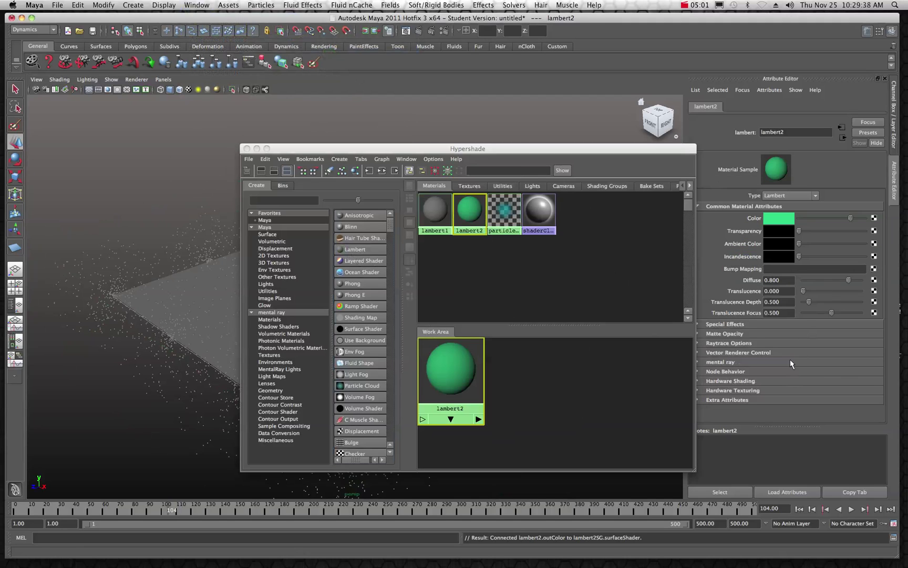
{"action": "left_click", "coordinate": [257, 149]}
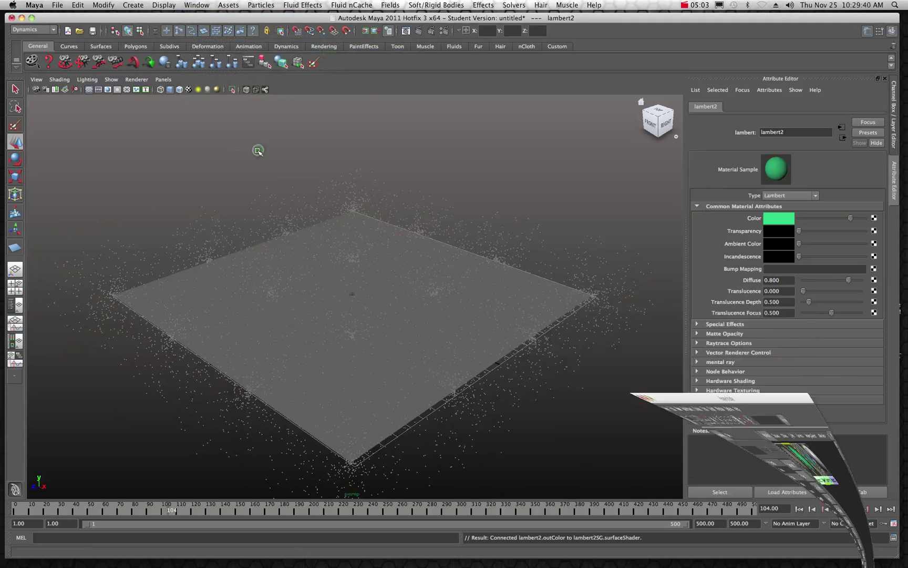
Step: Assign the green Lambert material to the particles and replay the simulation from frame 1
{"action": "left_click_drag", "start_coordinate": [455, 215], "coordinate": [497, 228]}
{"action": "right_click_drag", "start_coordinate": [494, 219], "coordinate": [550, 363]}
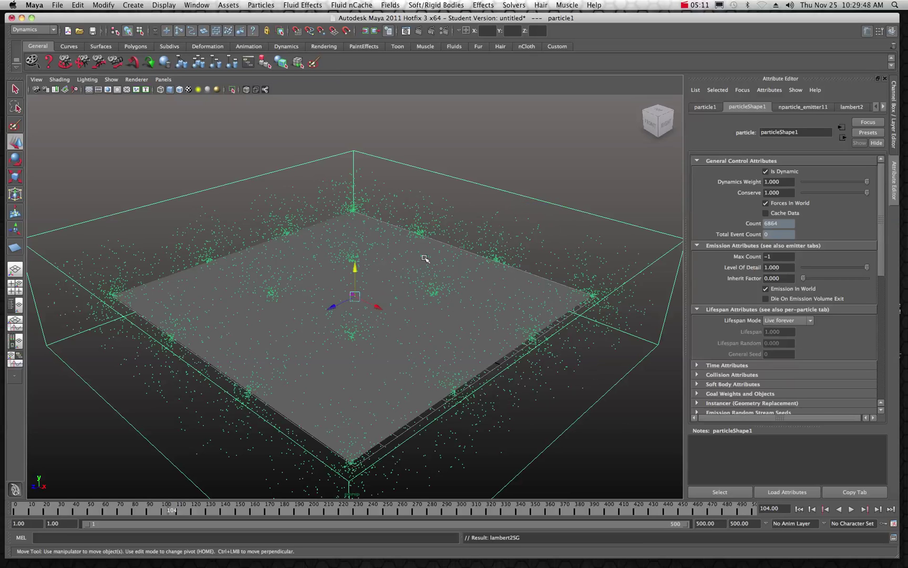
{"action": "left_click", "coordinate": [852, 509]}
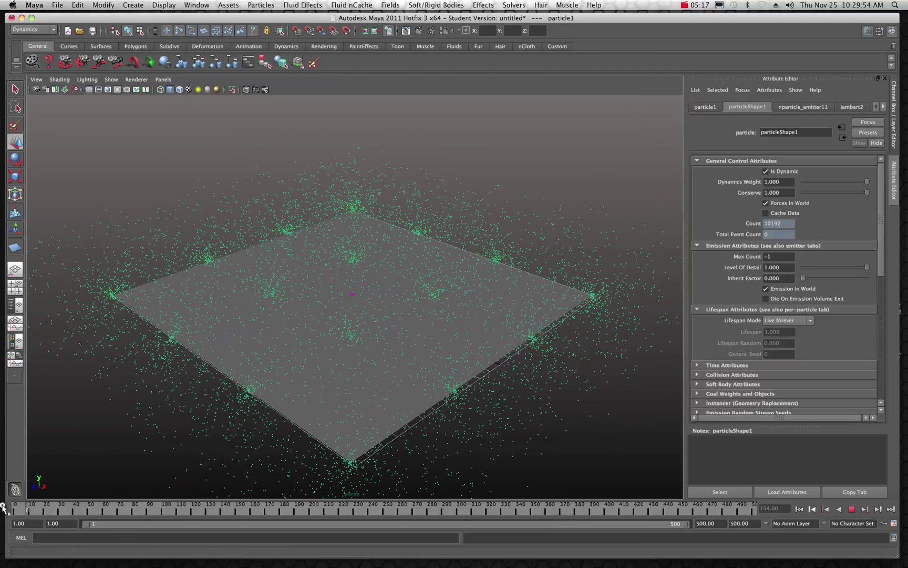
{"action": "left_click", "coordinate": [3, 508]}
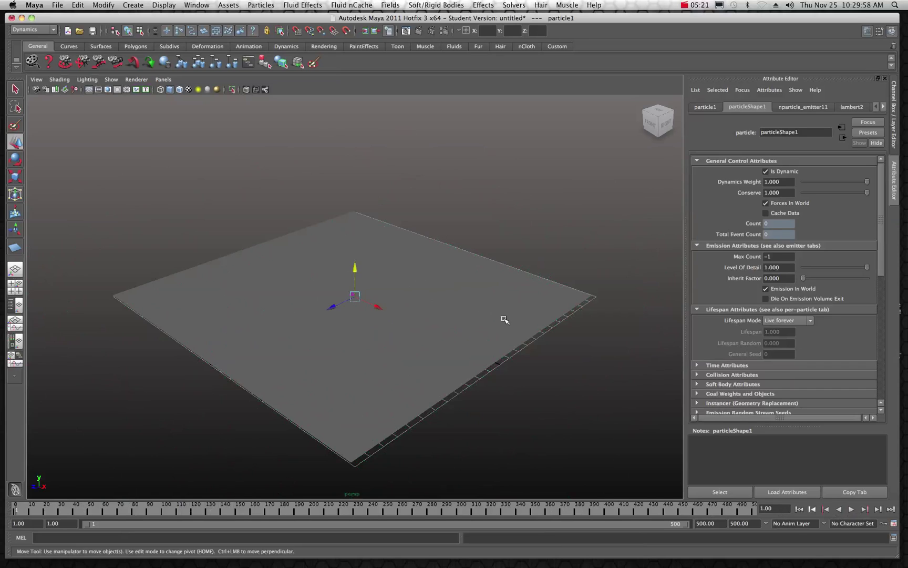
{"action": "left_click", "coordinate": [851, 509]}
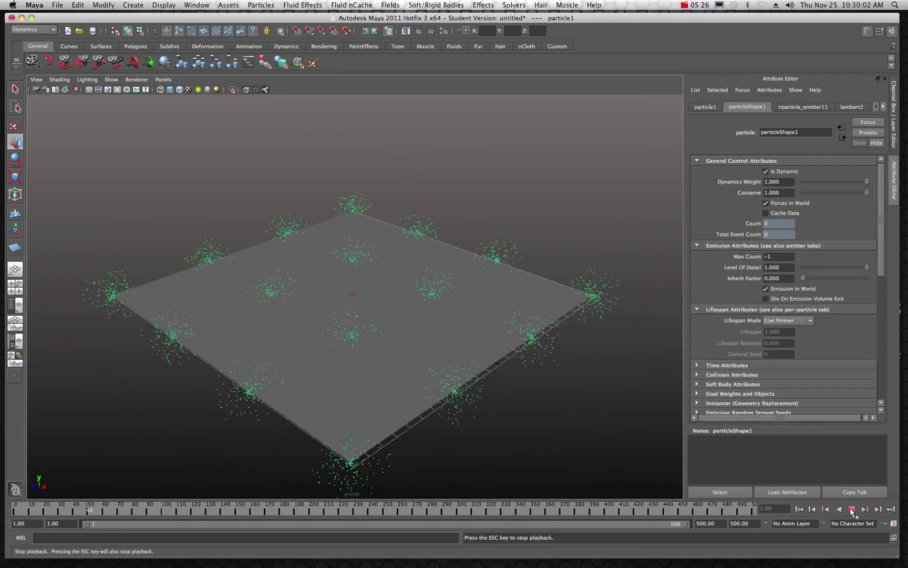
{"action": "left_click", "coordinate": [852, 510]}
{"action": "left_click", "coordinate": [451, 417]}
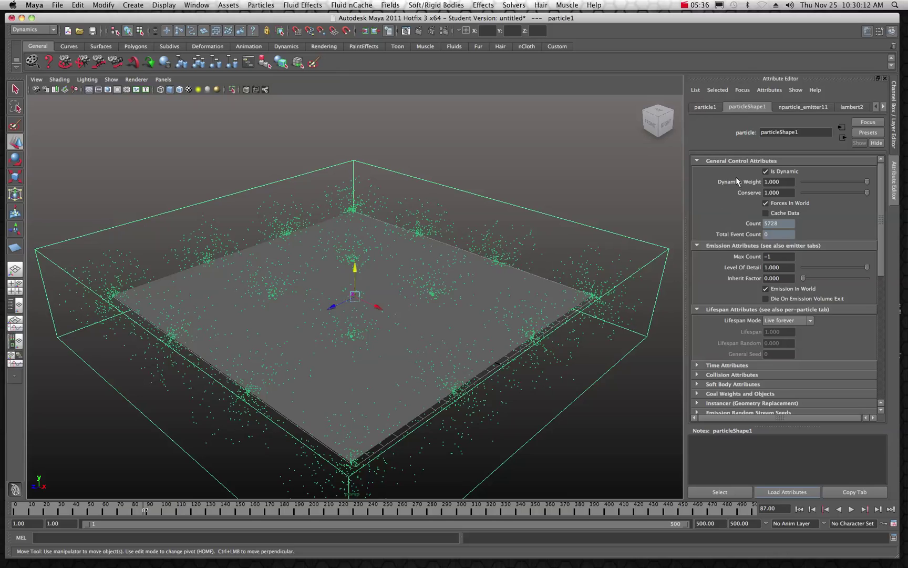
Step: Set the particle emitter's type to Surface, then replay the simulation from frame 1 and inspect the emission
{"action": "left_click", "coordinate": [800, 107]}
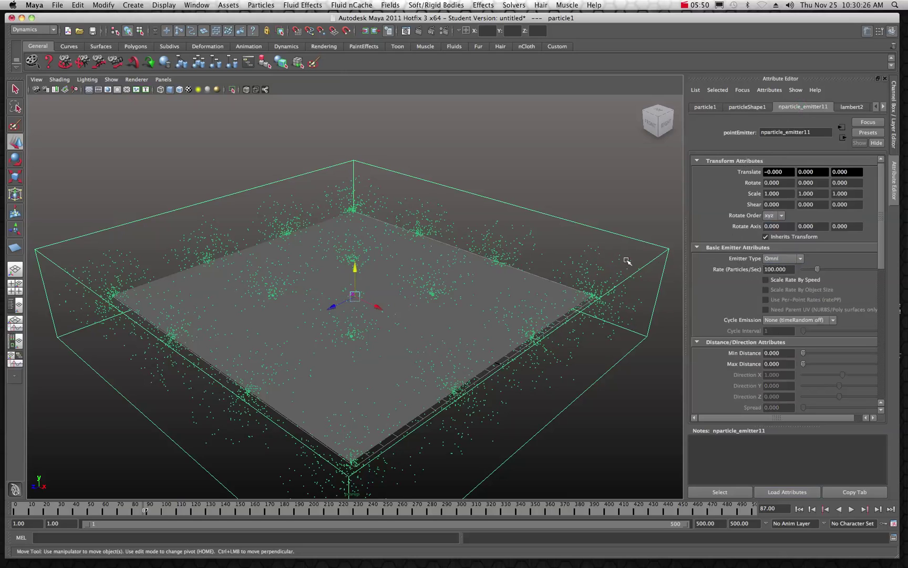
{"action": "left_click", "coordinate": [800, 260]}
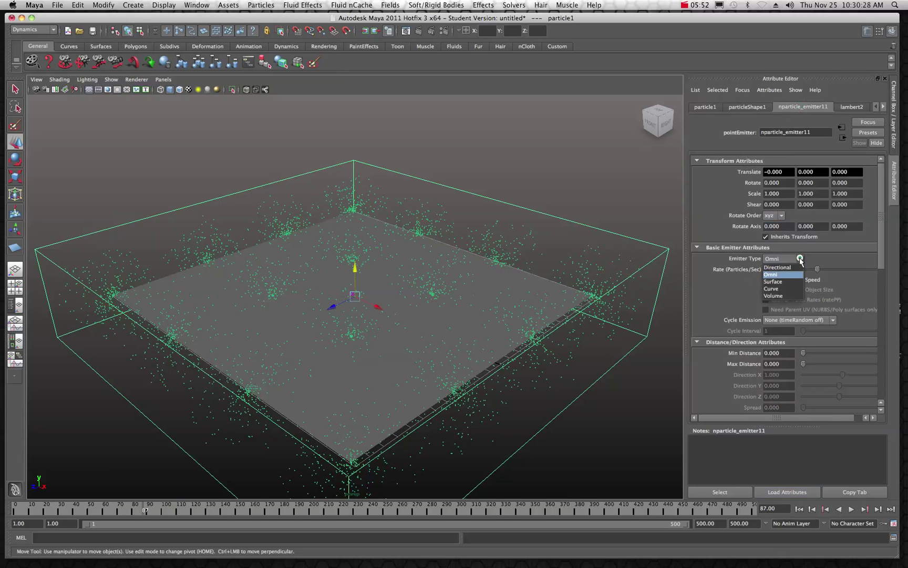
{"action": "left_click", "coordinate": [785, 282]}
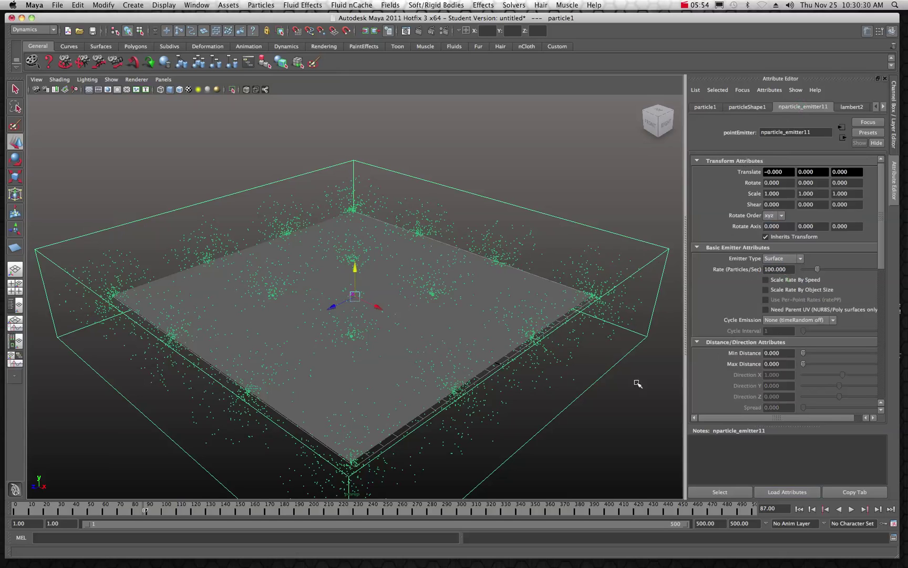
{"action": "left_click_drag", "start_coordinate": [37, 507], "coordinate": [16, 507]}
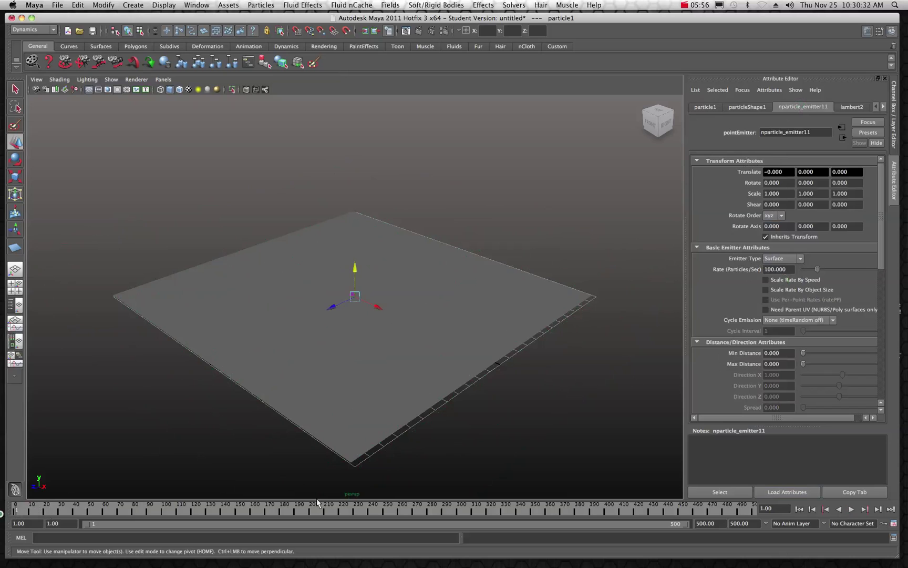
{"action": "left_click", "coordinate": [852, 509]}
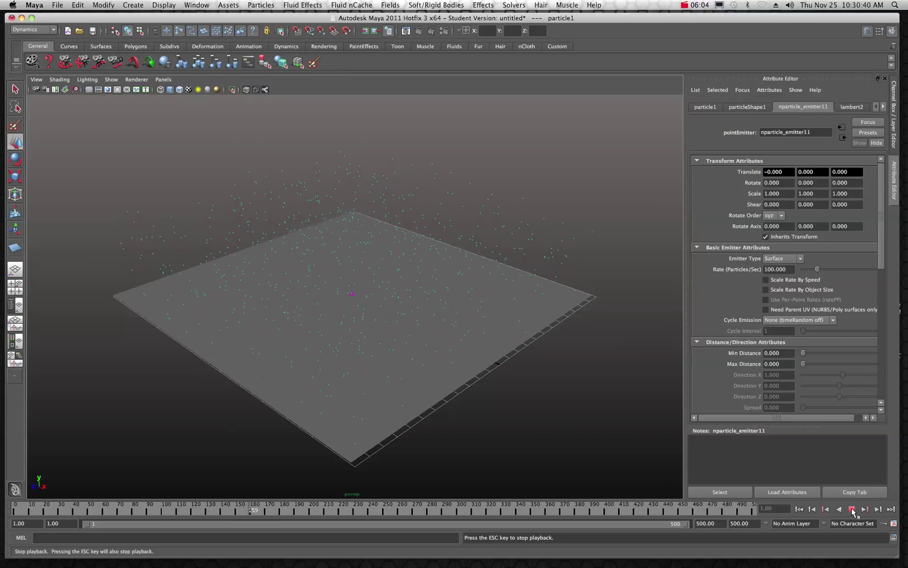
{"action": "left_click", "coordinate": [852, 510]}
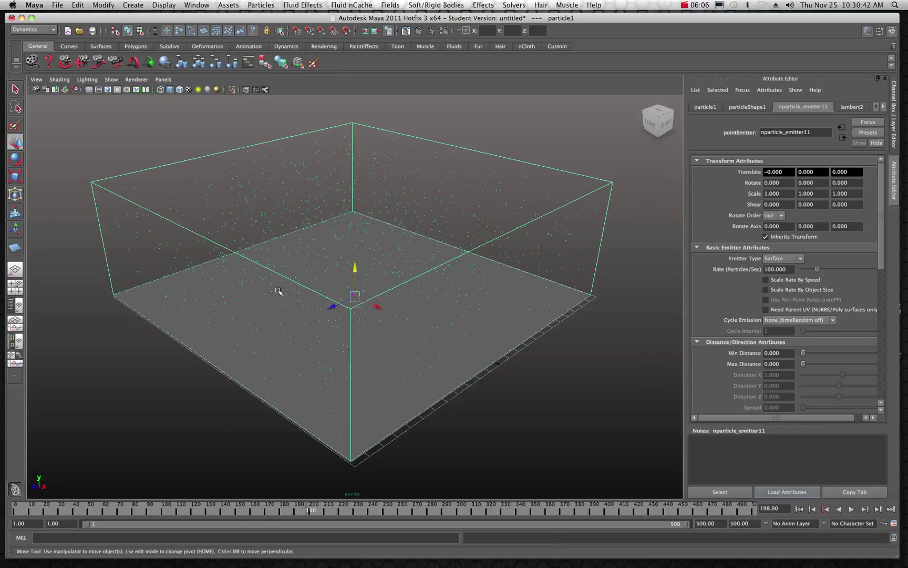
{"action": "left_click", "coordinate": [64, 62]}
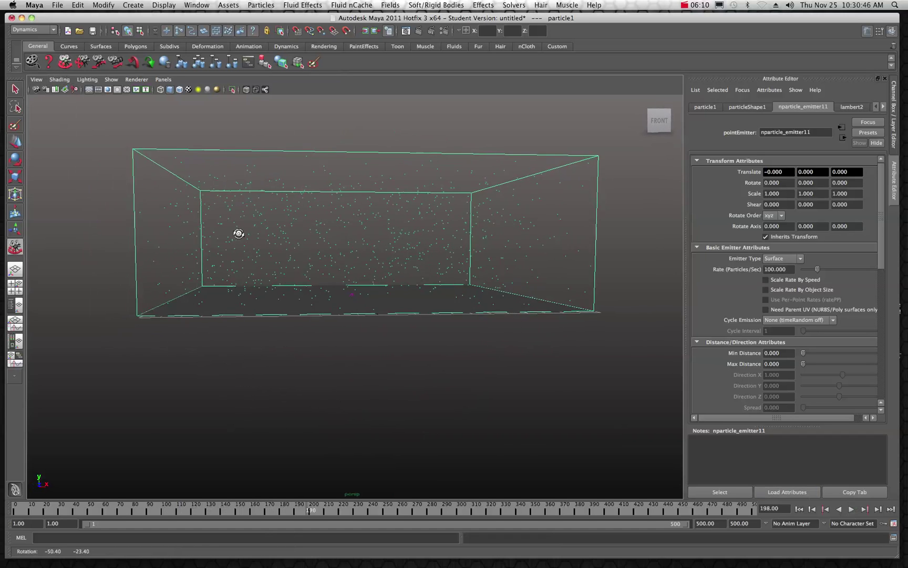
{"action": "scroll", "coordinate": [265, 235], "scroll_direction": "up", "scroll_amount": 6}
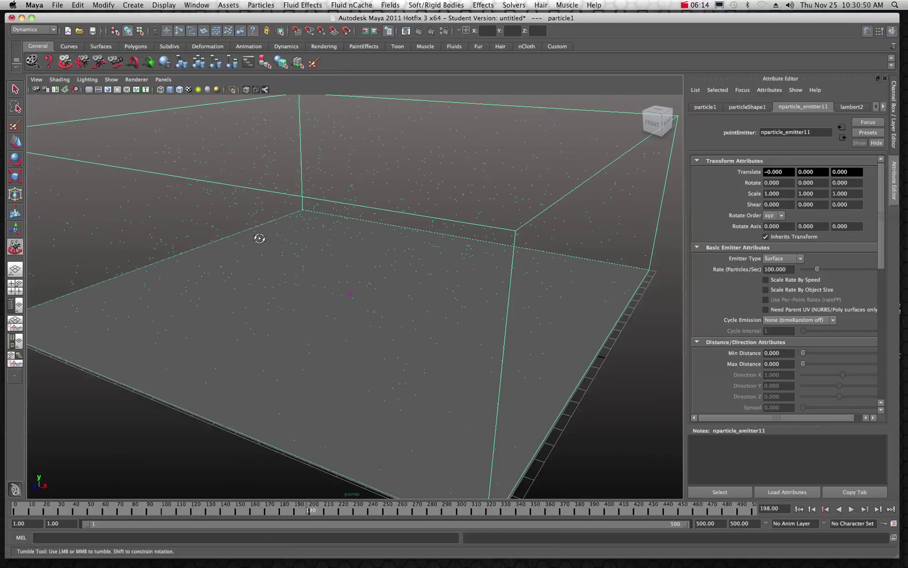
{"action": "scroll", "coordinate": [260, 238], "scroll_direction": "down", "scroll_amount": 6}
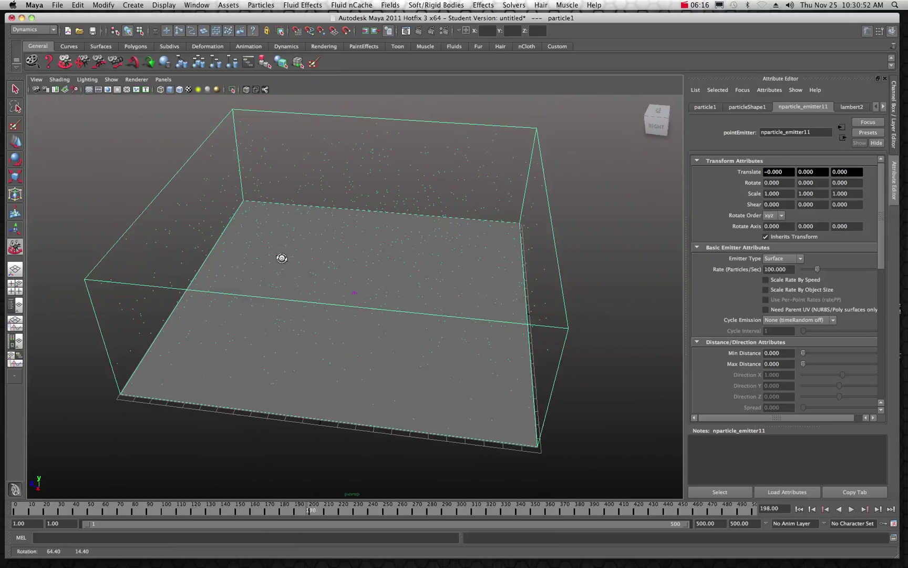
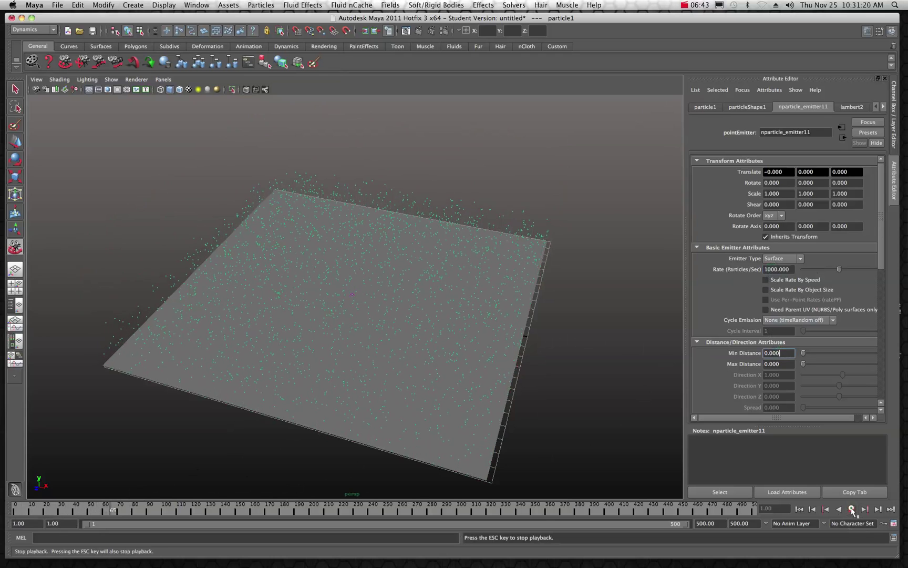
Step: Stop the playback, set the emitter's rate to 10000 particles per second and rewind to frame 1
{"action": "left_click", "coordinate": [853, 510]}
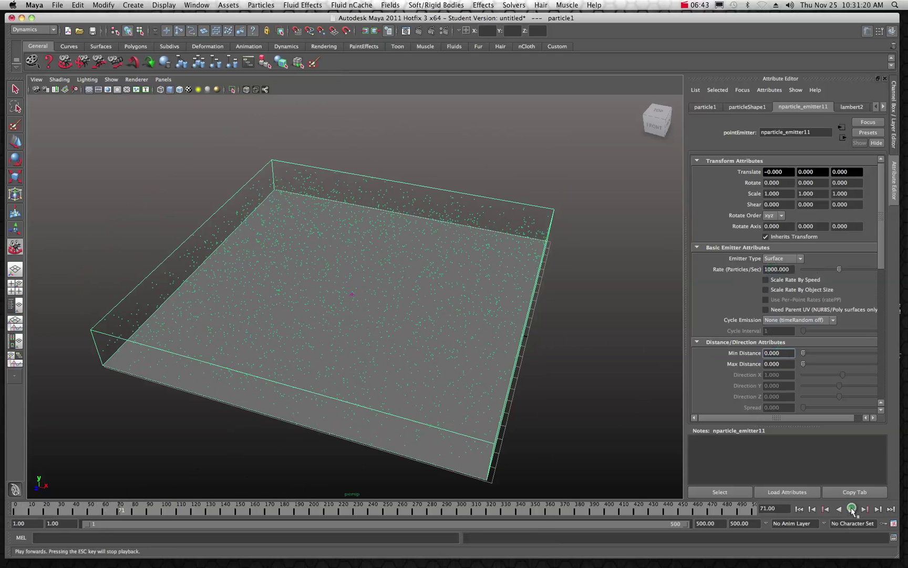
{"action": "left_click", "coordinate": [771, 269]}
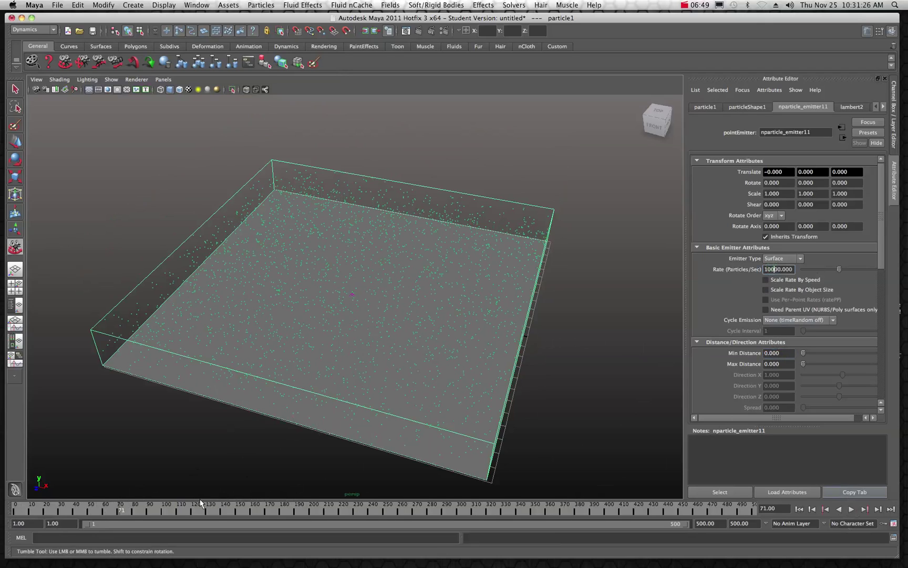
{"action": "key", "text": "Tab"}
{"action": "left_click_drag", "start_coordinate": [66, 509], "coordinate": [15, 509]}
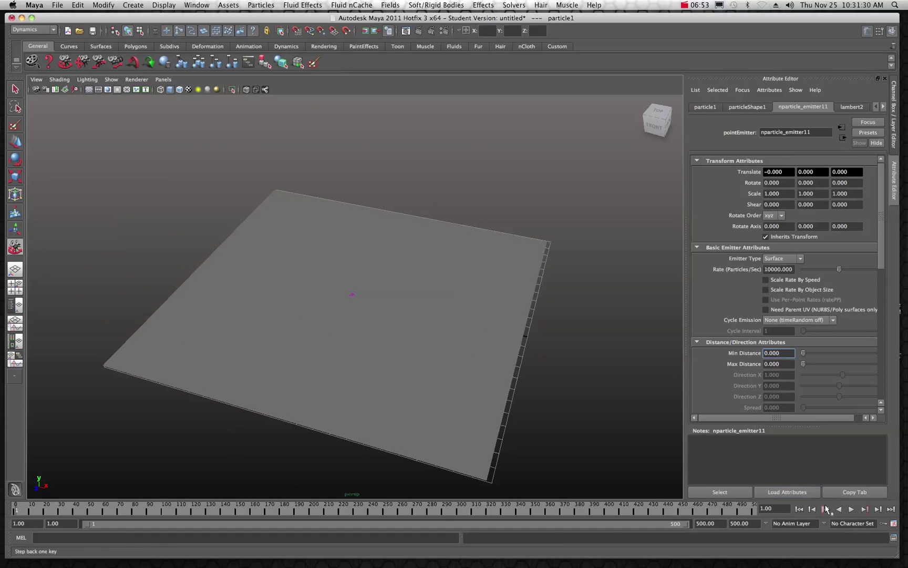
Step: Play the simulation at the emission rate of 10000, stop it and rewind to frame 1
{"action": "left_click", "coordinate": [851, 509]}
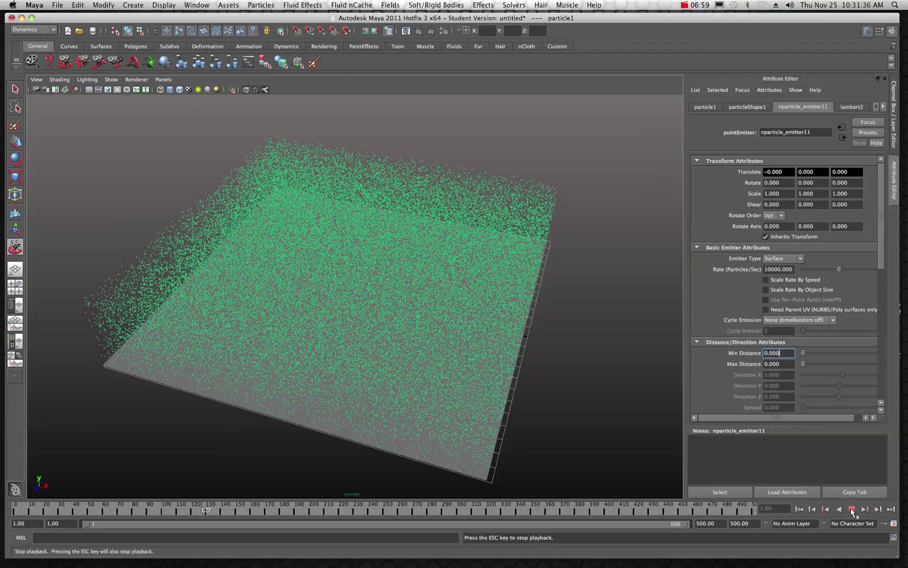
{"action": "left_click", "coordinate": [851, 509]}
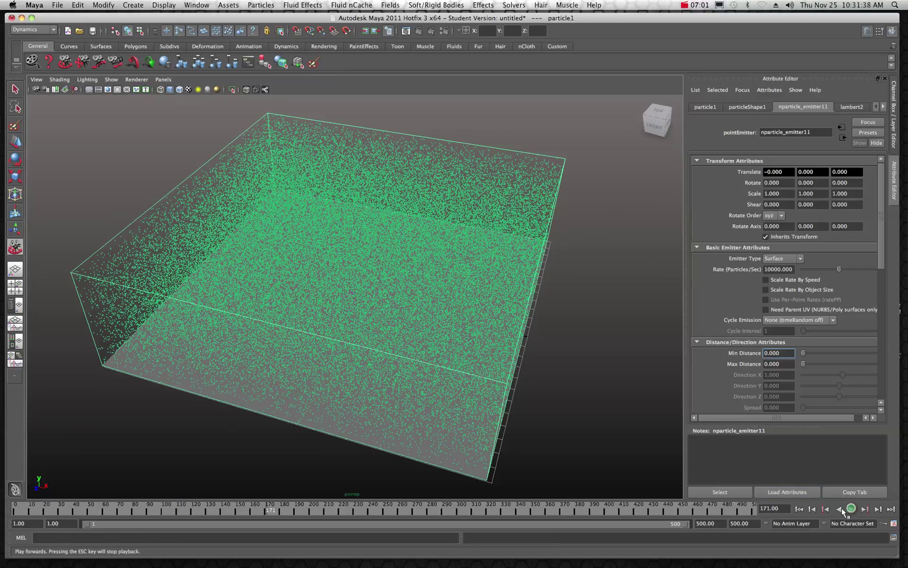
{"action": "left_click_drag", "start_coordinate": [289, 510], "coordinate": [13, 510]}
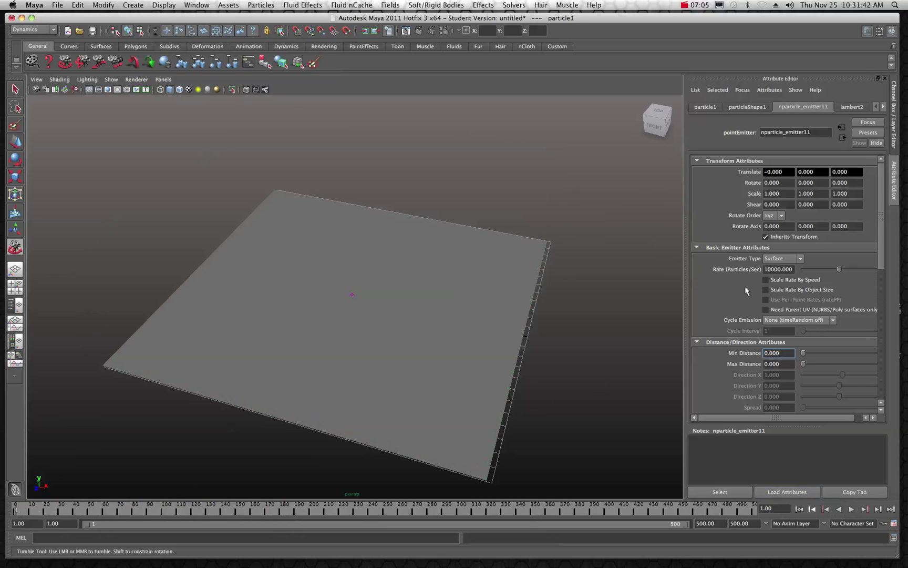
Step: Lower the emitter's emission speed to 0.197 and play the simulation to check the particle height
{"action": "scroll", "coordinate": [745, 288], "scroll_direction": "down", "scroll_amount": 5}
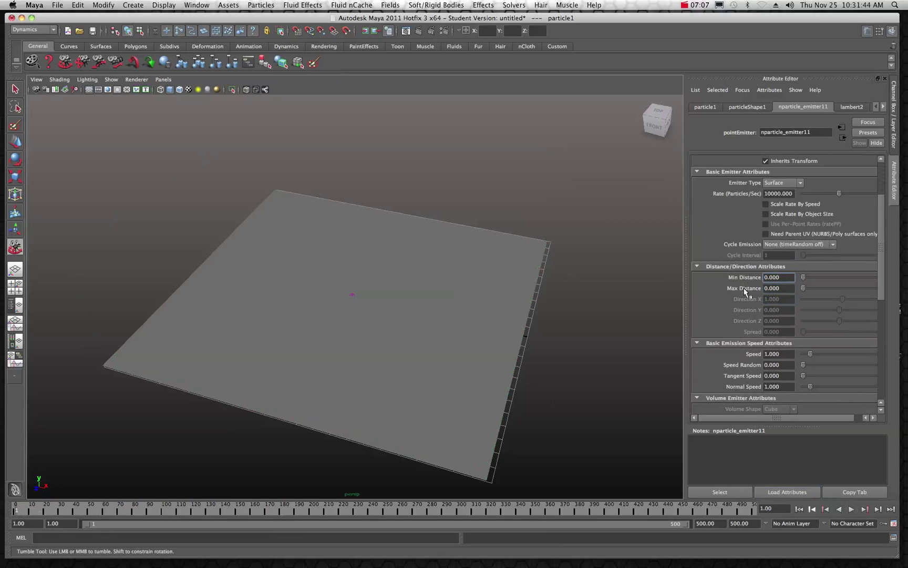
{"action": "scroll", "coordinate": [745, 292], "scroll_direction": "down", "scroll_amount": 1}
{"action": "scroll", "coordinate": [739, 286], "scroll_direction": "down", "scroll_amount": 2}
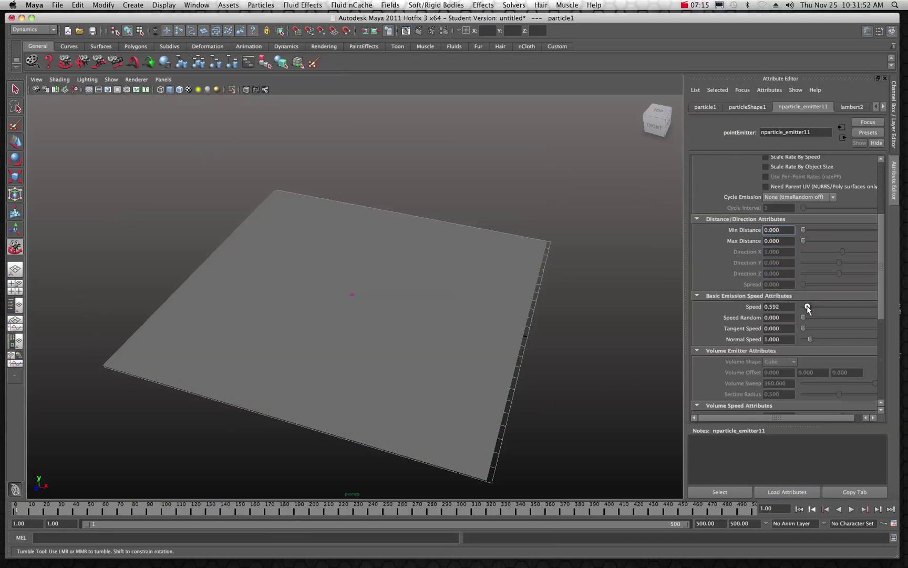
{"action": "left_click", "coordinate": [851, 509]}
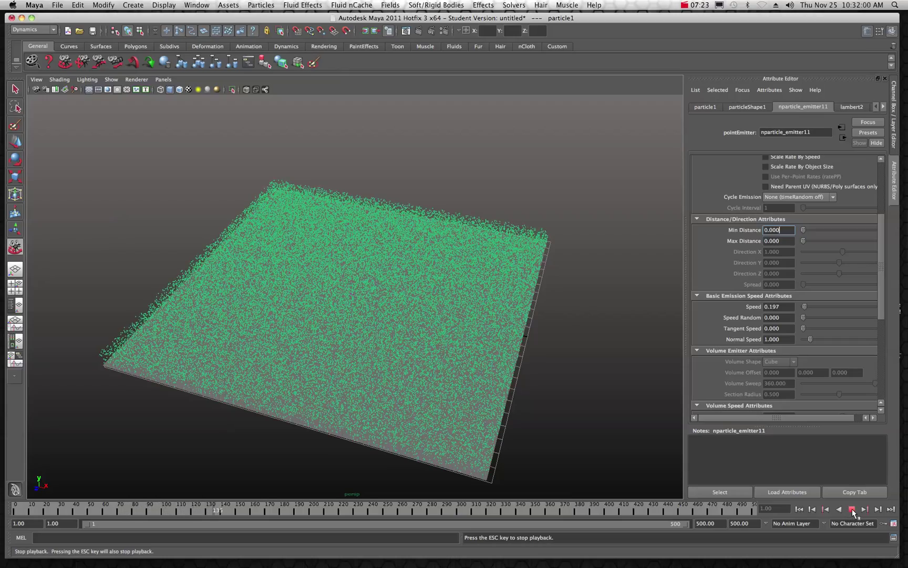
{"action": "left_click", "coordinate": [852, 509]}
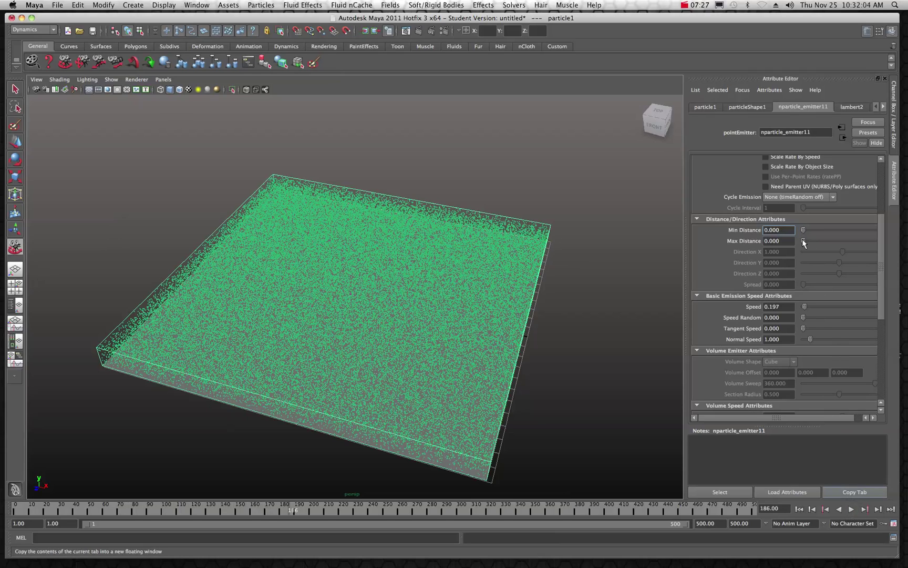
Step: Set the emitter's emission speed to 0.125 and replay the simulation from frame 1
{"action": "left_click", "coordinate": [781, 307]}
{"action": "left_click", "coordinate": [780, 319]}
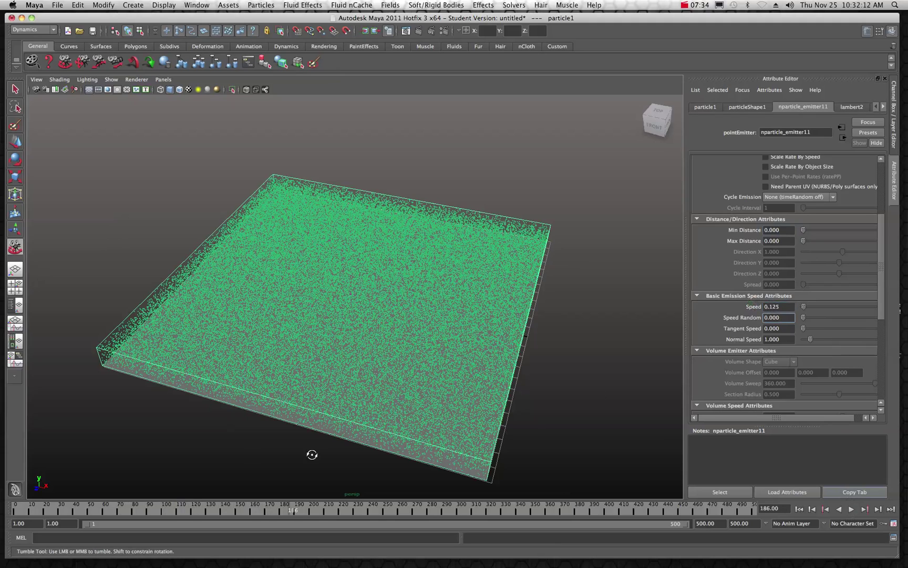
{"action": "left_click", "coordinate": [75, 510]}
{"action": "key", "text": "alt+v"}
{"action": "left_click_drag", "start_coordinate": [76, 509], "coordinate": [2, 516]}
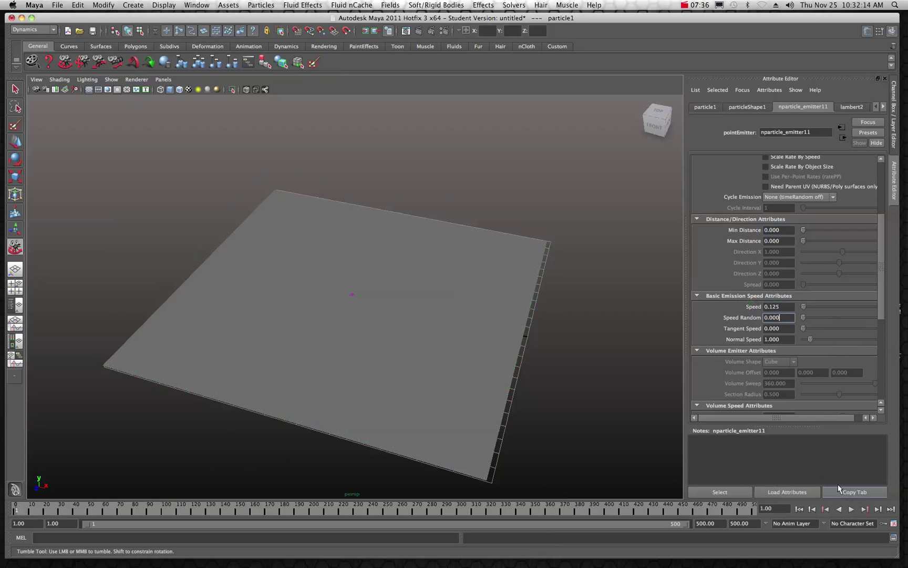
{"action": "left_click", "coordinate": [852, 510]}
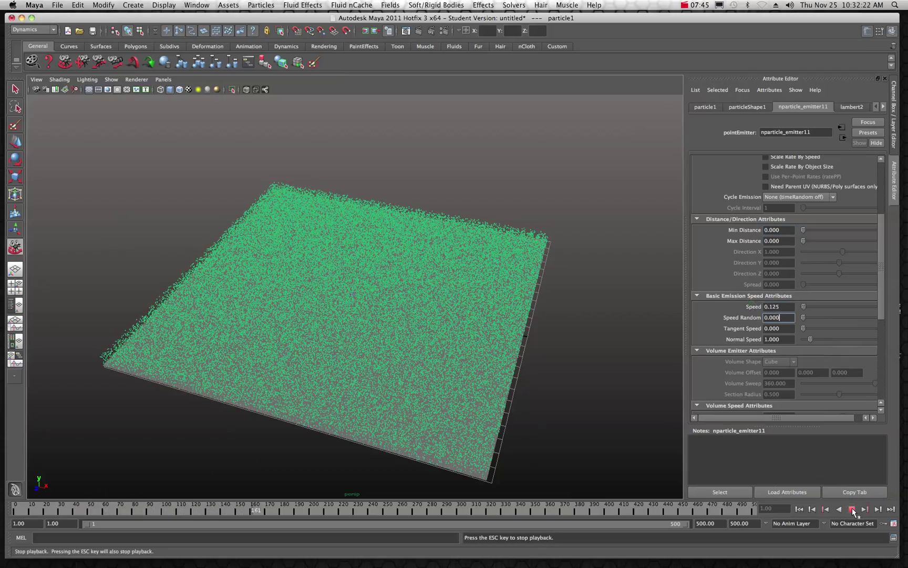
{"action": "left_click", "coordinate": [852, 509]}
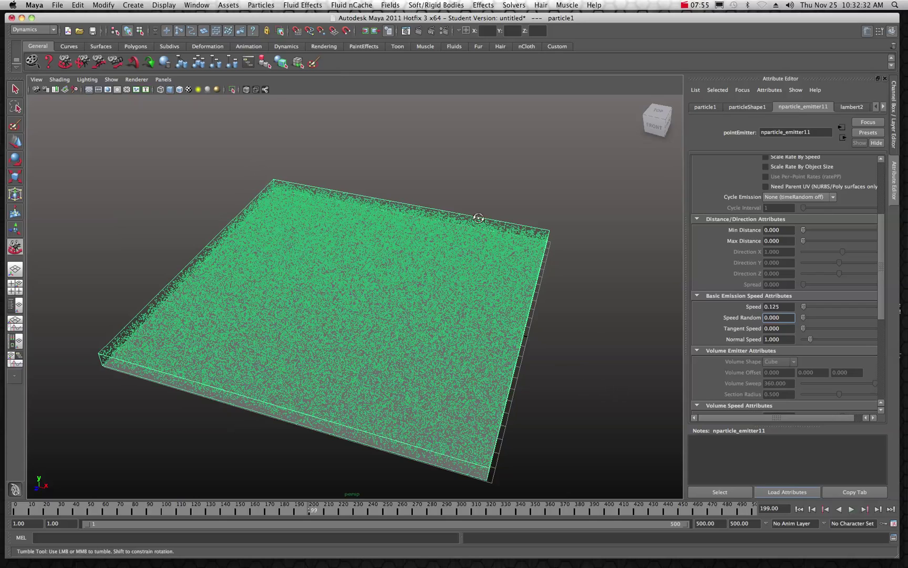
Step: Enable the emitter's texture rate and connect a File texture to it
{"action": "scroll", "coordinate": [743, 315], "scroll_direction": "down", "scroll_amount": 5}
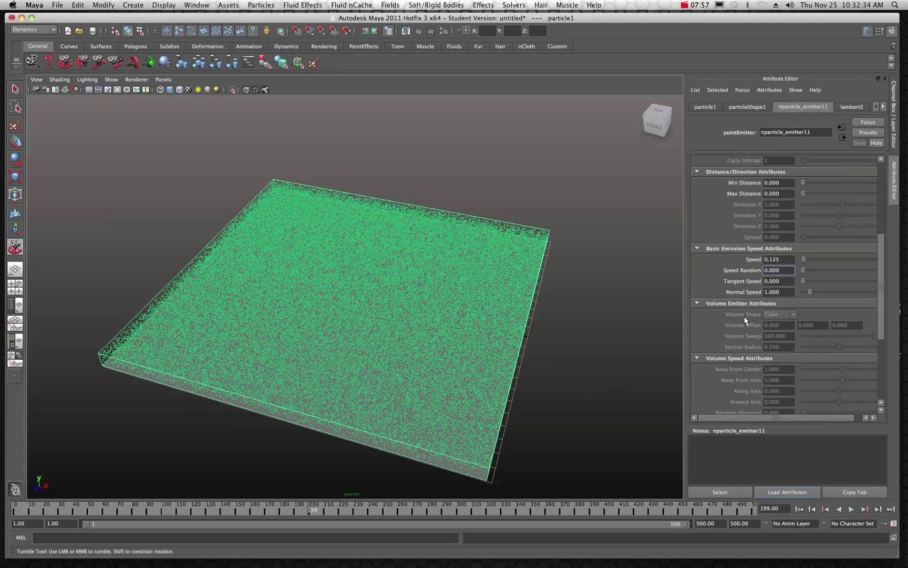
{"action": "scroll", "coordinate": [744, 317], "scroll_direction": "down", "scroll_amount": 3}
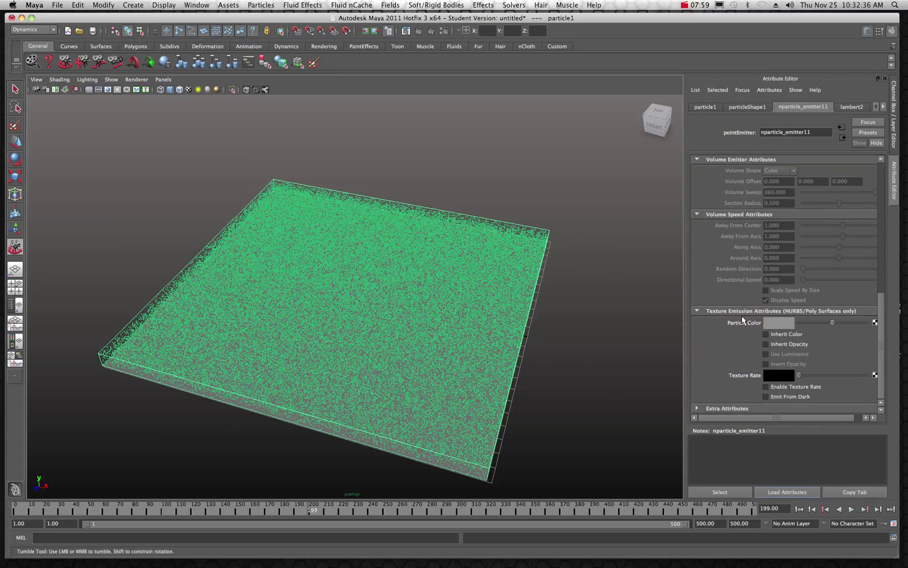
{"action": "left_click", "coordinate": [766, 387]}
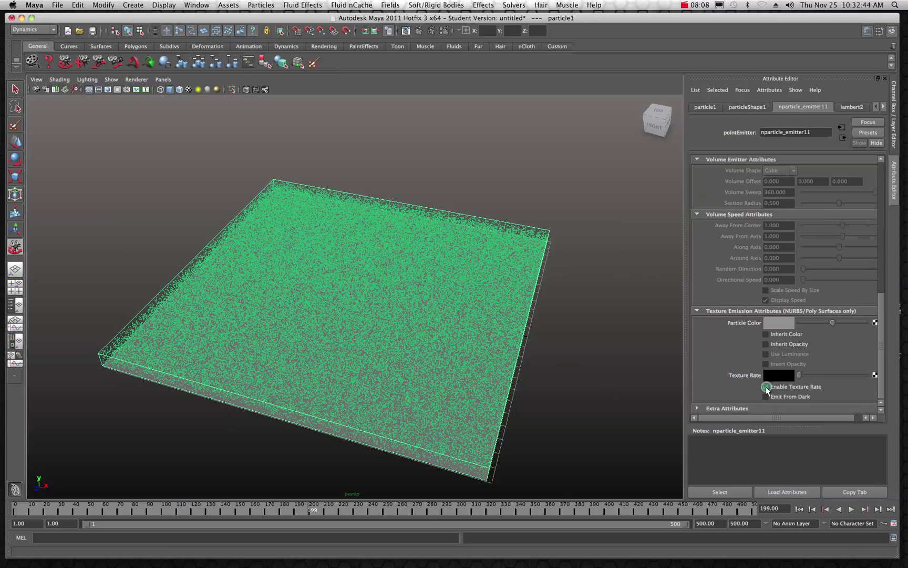
{"action": "left_click", "coordinate": [874, 374]}
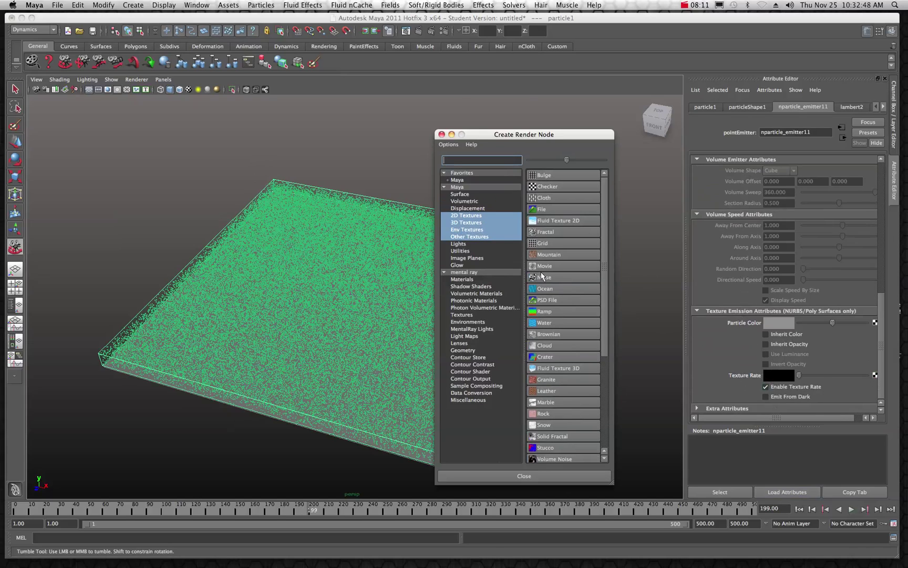
{"action": "left_click", "coordinate": [546, 210]}
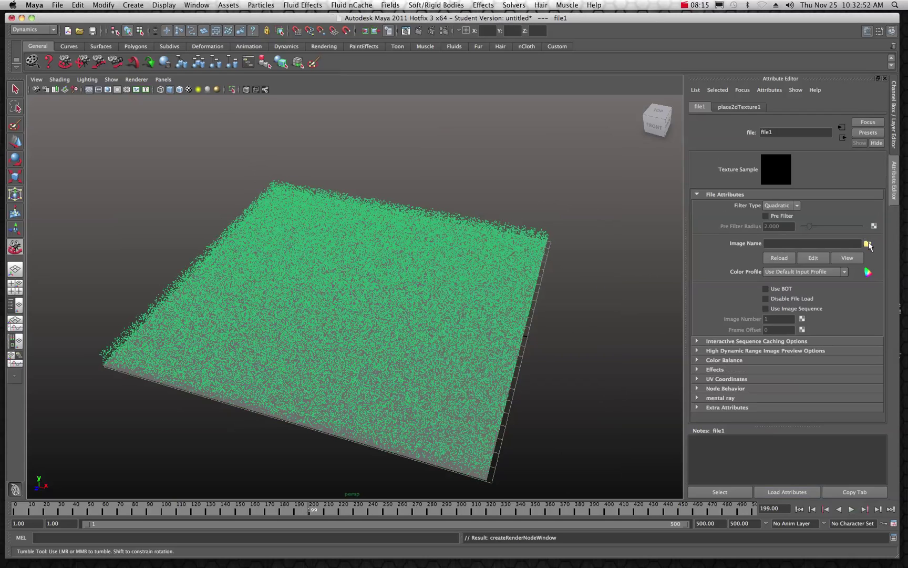
Step: Load DEEPFRIED ECTO_BLACK.tga from the Desktop as the file texture's image
{"action": "left_click", "coordinate": [868, 244]}
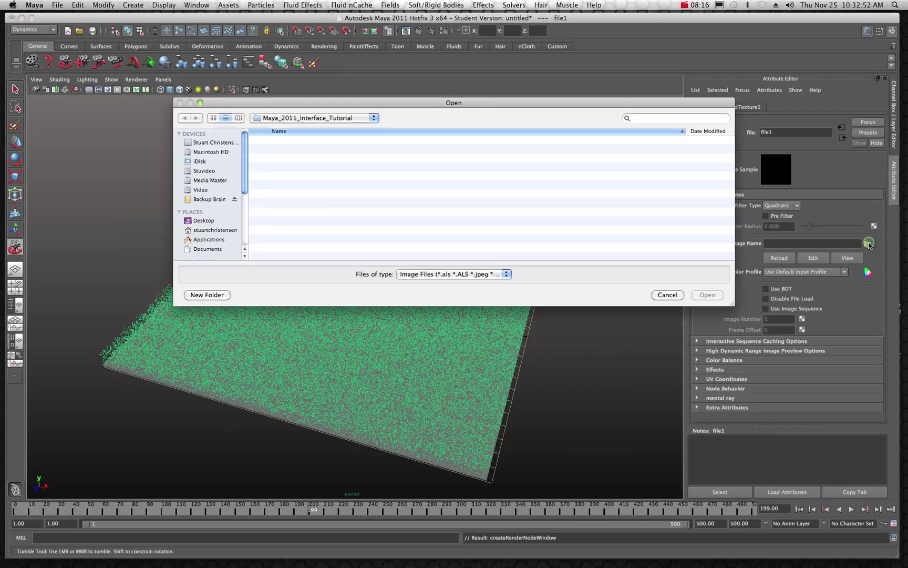
{"action": "left_click", "coordinate": [200, 220]}
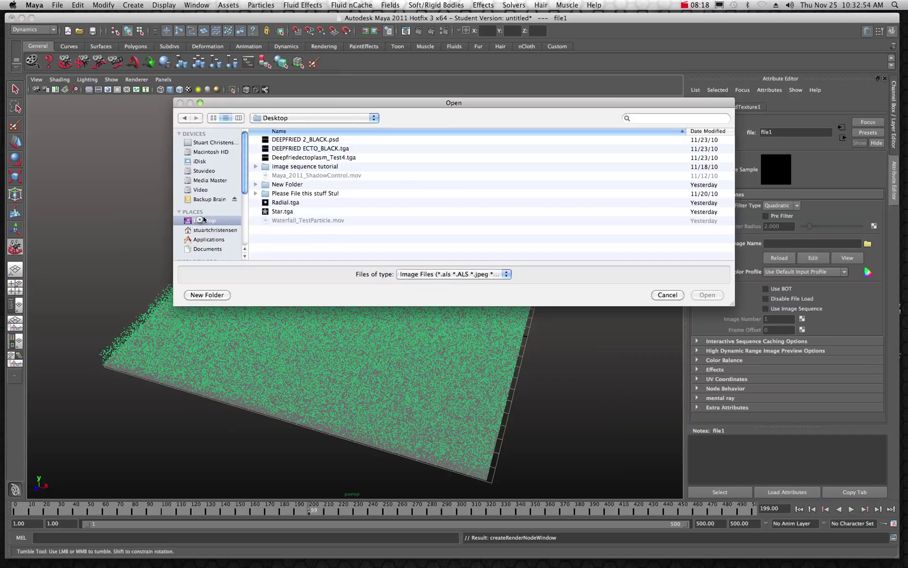
{"action": "left_click", "coordinate": [288, 149]}
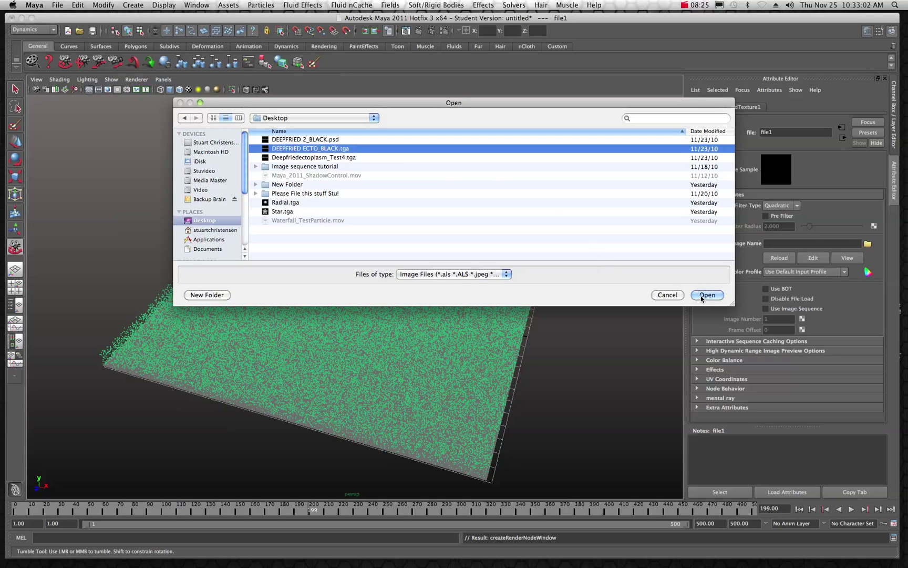
{"action": "left_click", "coordinate": [706, 295]}
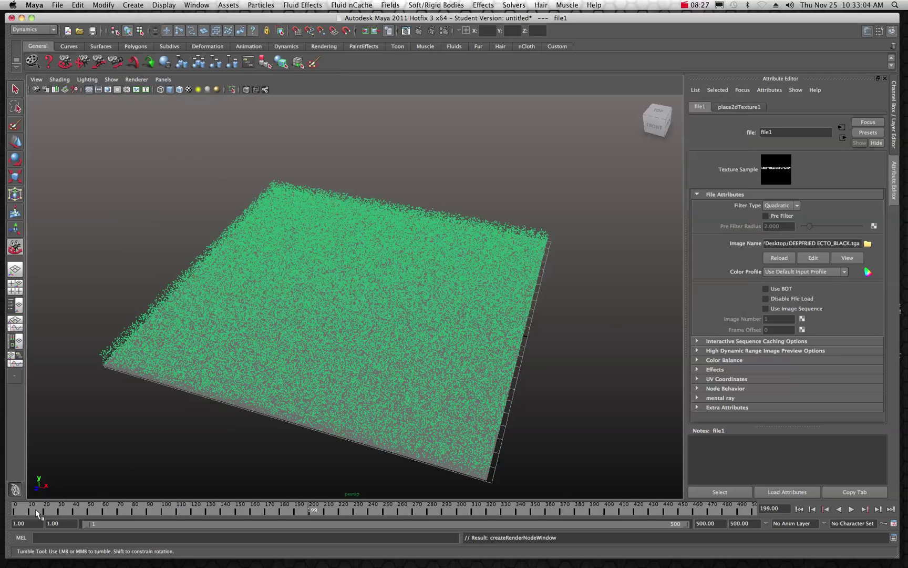
Step: Replay the simulation from frame 1 and inspect the textured emission from above the plane
{"action": "left_click_drag", "start_coordinate": [33, 509], "coordinate": [16, 509]}
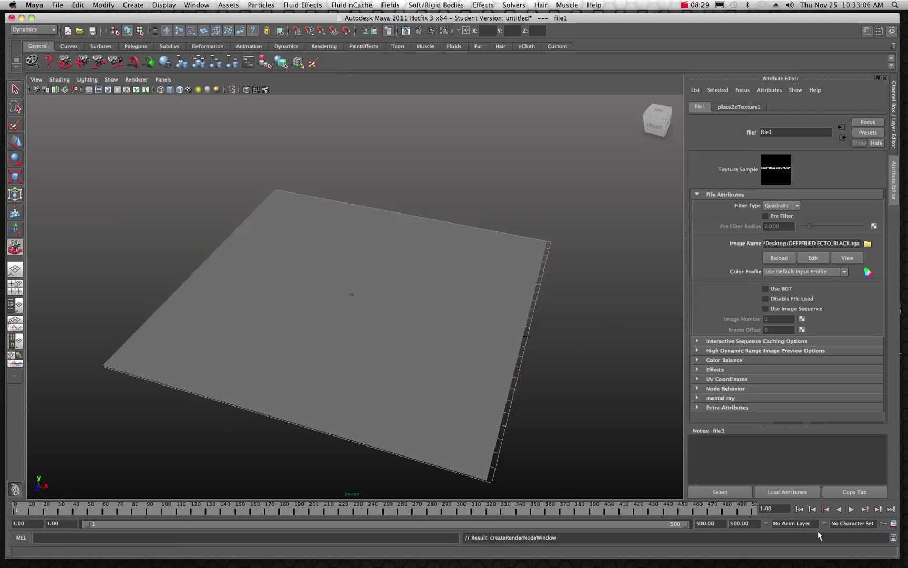
{"action": "left_click", "coordinate": [851, 510]}
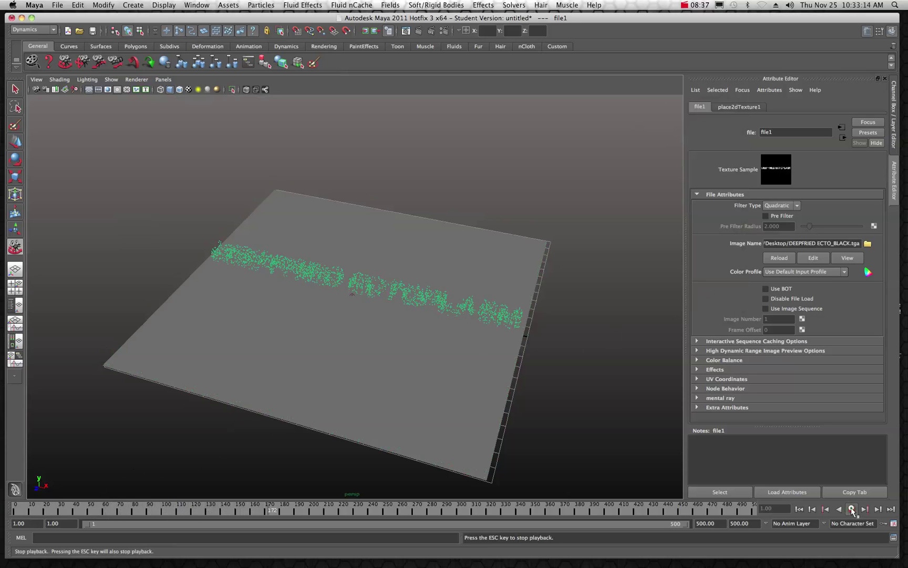
{"action": "left_click", "coordinate": [852, 509]}
{"action": "left_click_drag", "start_coordinate": [235, 252], "coordinate": [259, 284]}
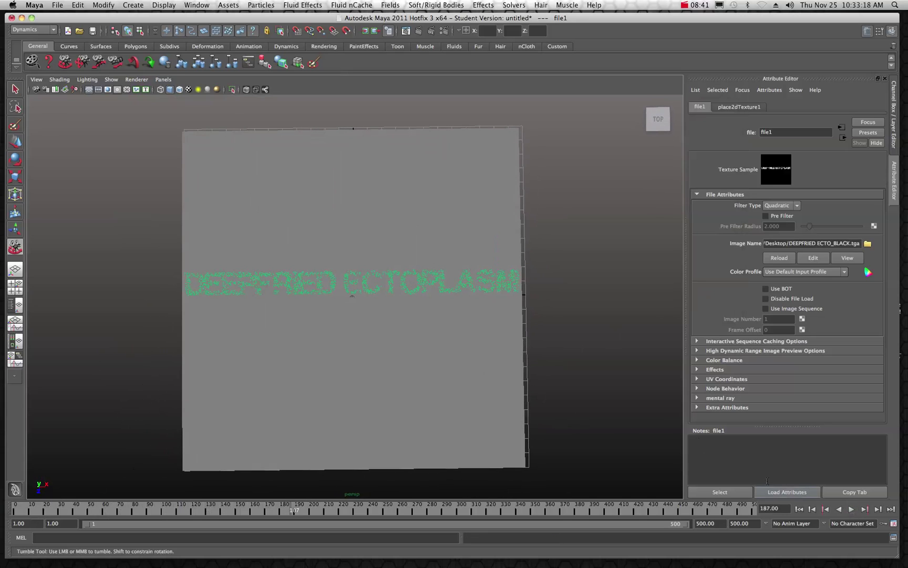
{"action": "left_click", "coordinate": [850, 509]}
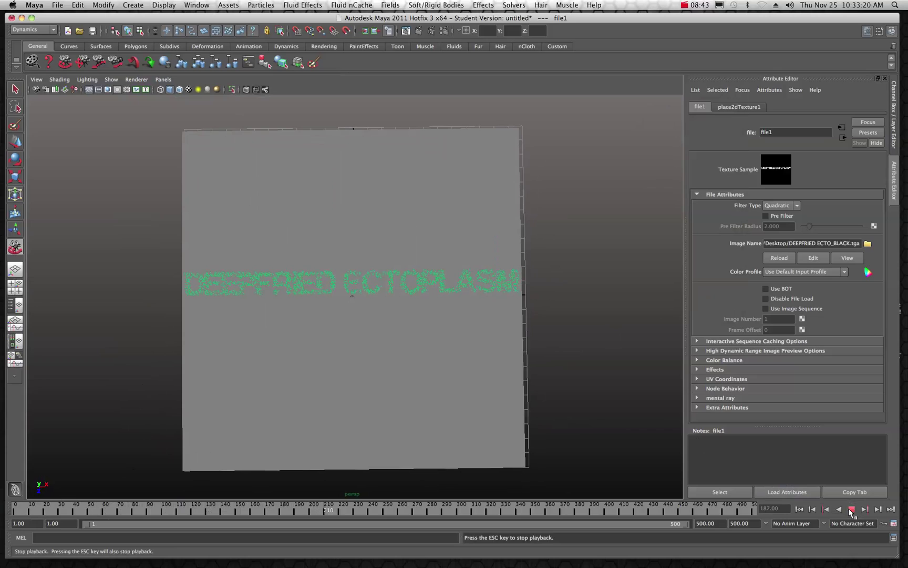
{"action": "left_click", "coordinate": [851, 509]}
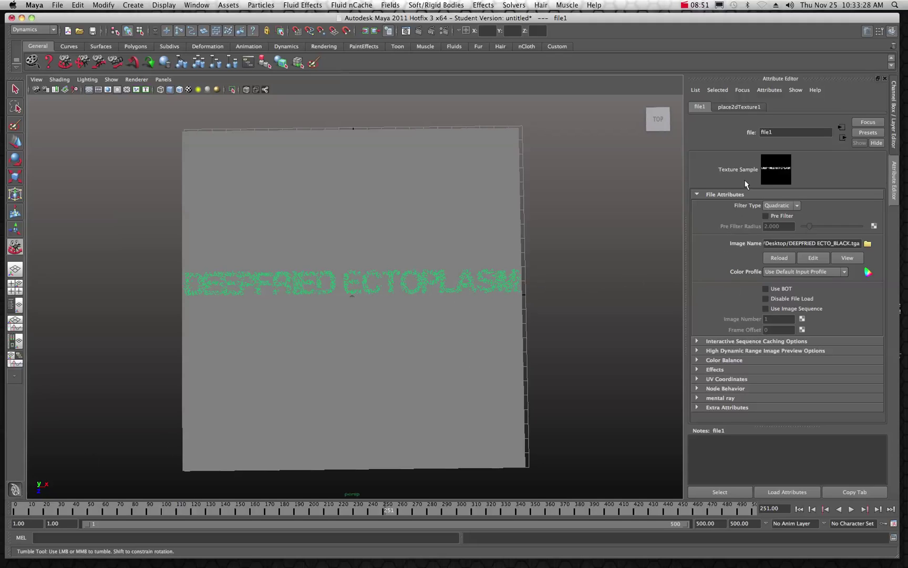
Step: Select the emitted particles, set their emitter's rate to 100000 particles per second and rewind to frame 1
{"action": "left_click_drag", "start_coordinate": [419, 288], "coordinate": [387, 230]}
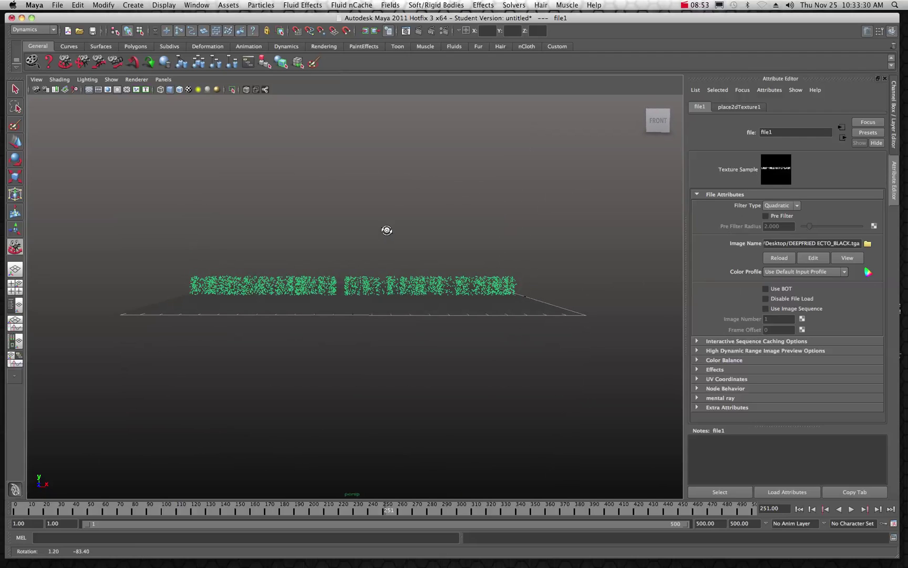
{"action": "left_click", "coordinate": [15, 89]}
{"action": "left_click", "coordinate": [494, 283]}
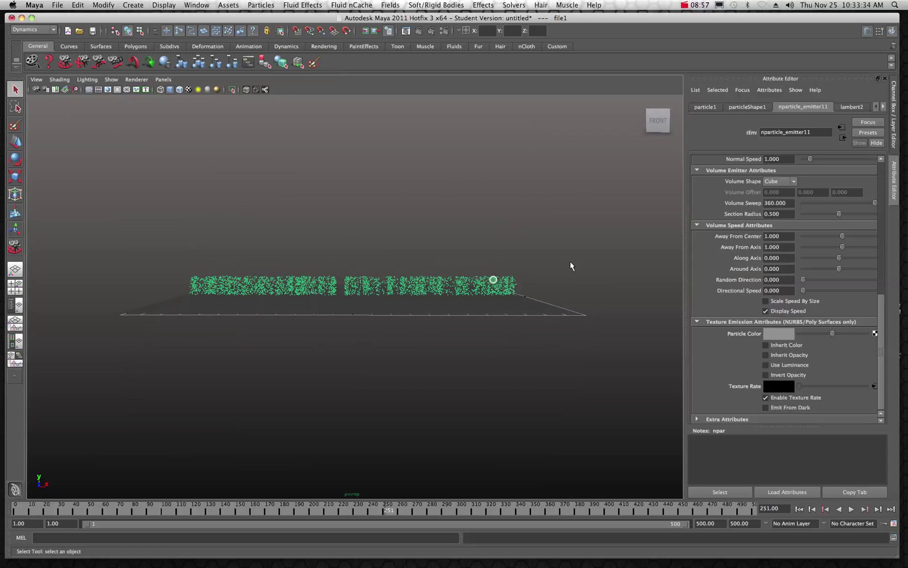
{"action": "scroll", "coordinate": [730, 200], "scroll_direction": "up", "scroll_amount": 5}
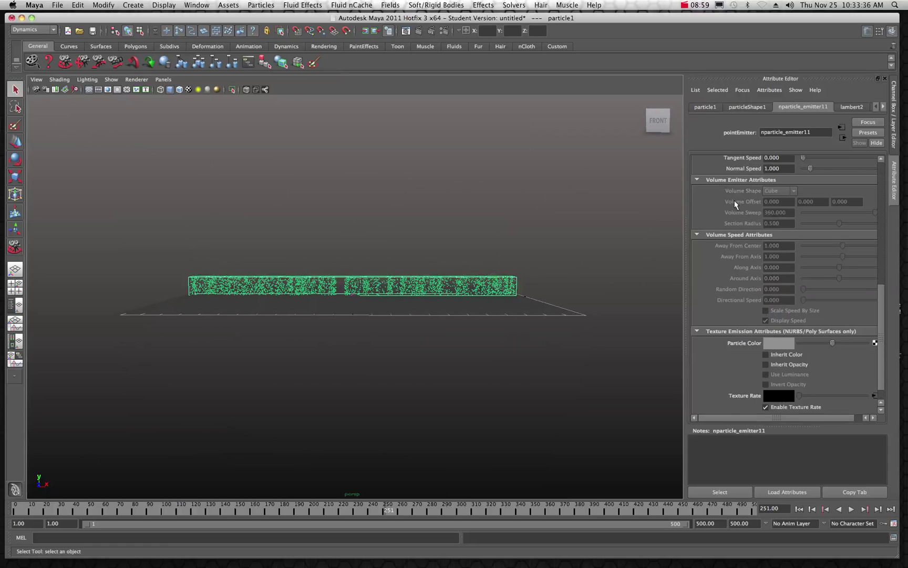
{"action": "scroll", "coordinate": [739, 210], "scroll_direction": "up", "scroll_amount": 8}
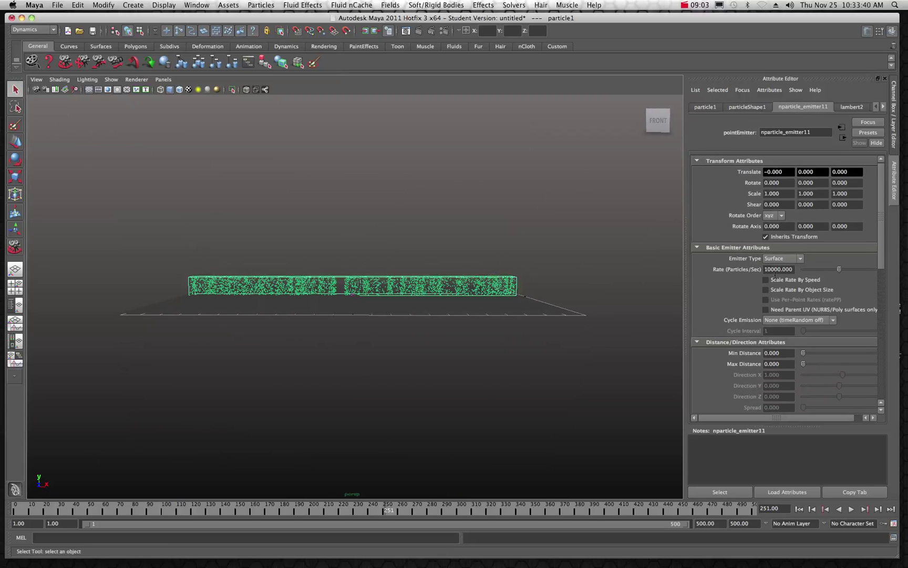
{"action": "left_click", "coordinate": [774, 269]}
{"action": "left_click", "coordinate": [789, 353]}
{"action": "left_click", "coordinate": [799, 509]}
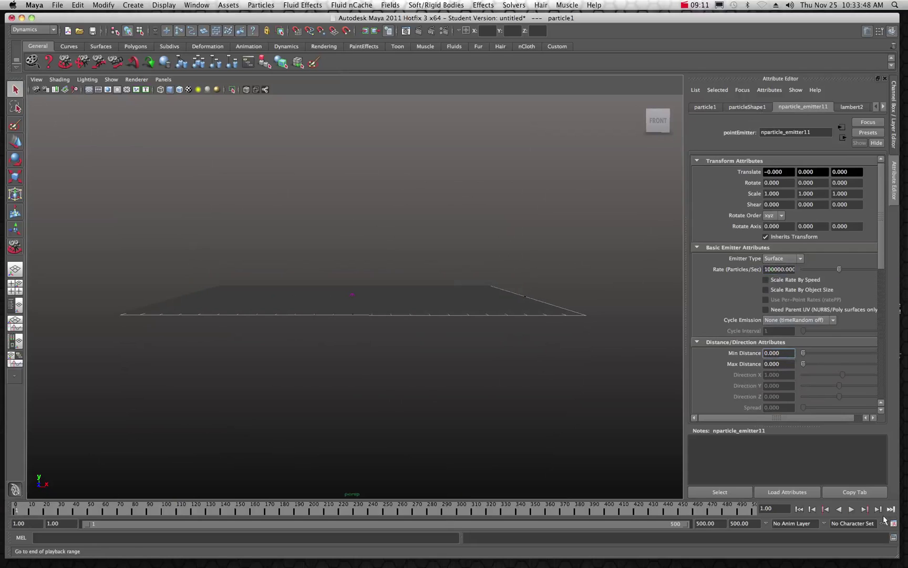
Step: Play the simulation at the new rate and inspect the lettering formed by the particles close up from above
{"action": "left_click", "coordinate": [852, 510]}
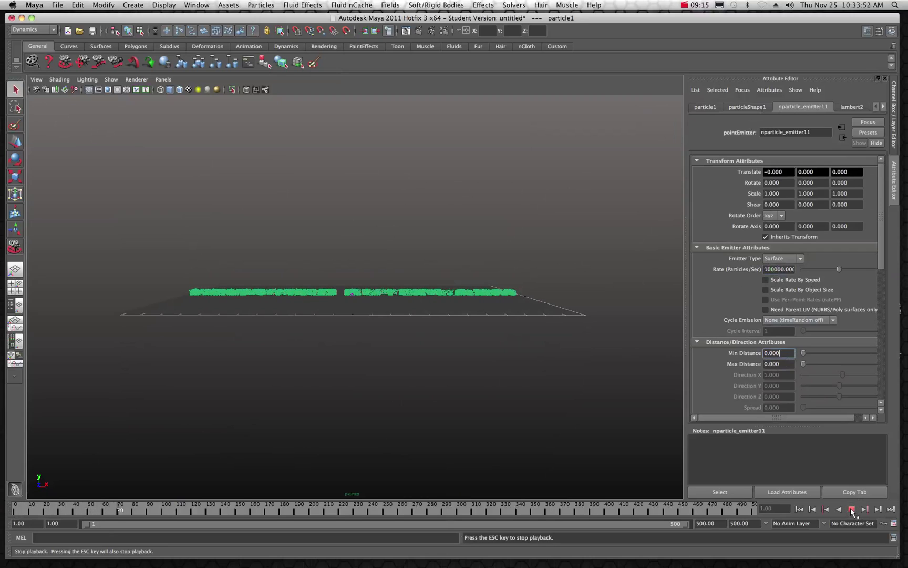
{"action": "left_click", "coordinate": [852, 509]}
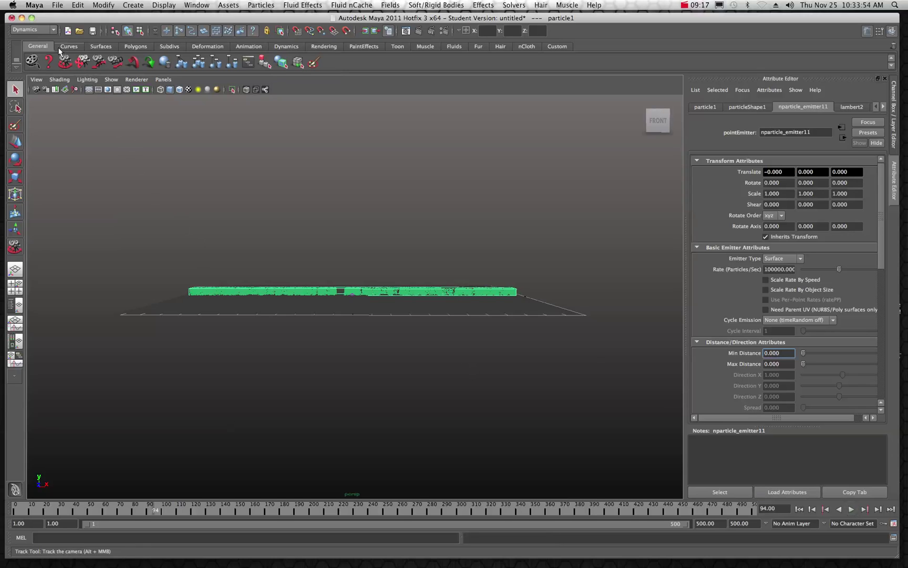
{"action": "left_click_drag", "start_coordinate": [237, 225], "coordinate": [402, 294], "text": "alt"}
{"action": "scroll", "coordinate": [350, 316], "scroll_direction": "up", "scroll_amount": 5}
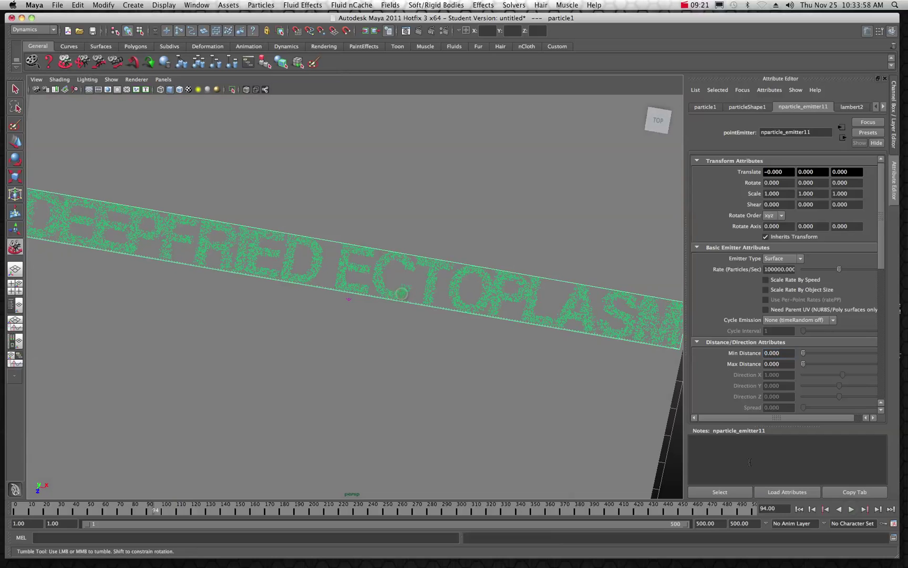
{"action": "left_click", "coordinate": [852, 509]}
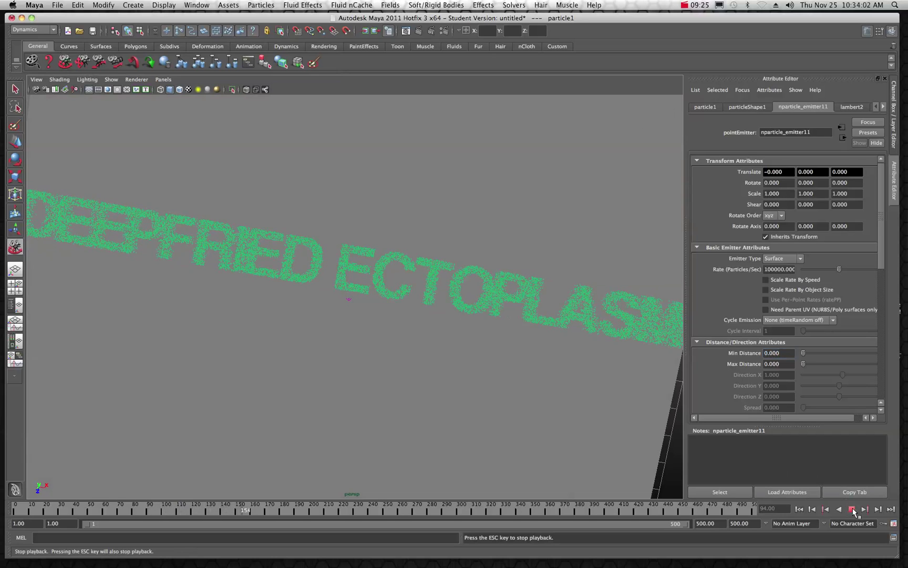
{"action": "left_click", "coordinate": [852, 508]}
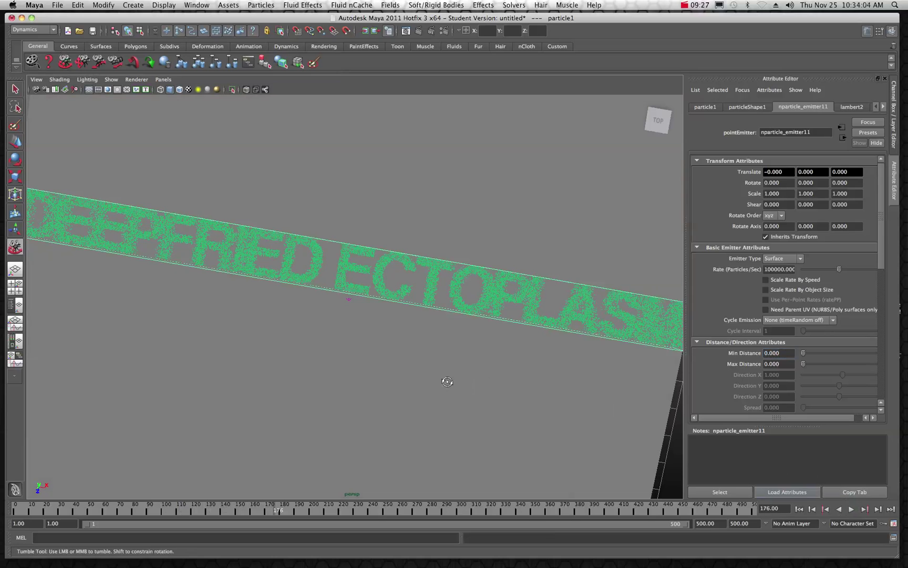
Step: Inspect the particle lettering and its thickness from a low angle and from above
{"action": "left_click_drag", "start_coordinate": [481, 387], "coordinate": [509, 331], "text": "alt"}
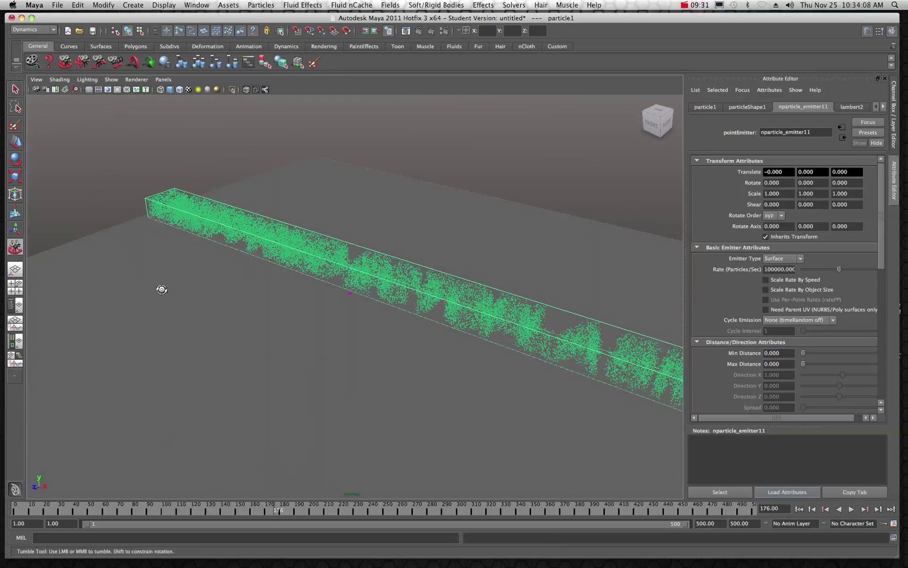
{"action": "left_click_drag", "start_coordinate": [160, 286], "coordinate": [349, 324], "text": "alt"}
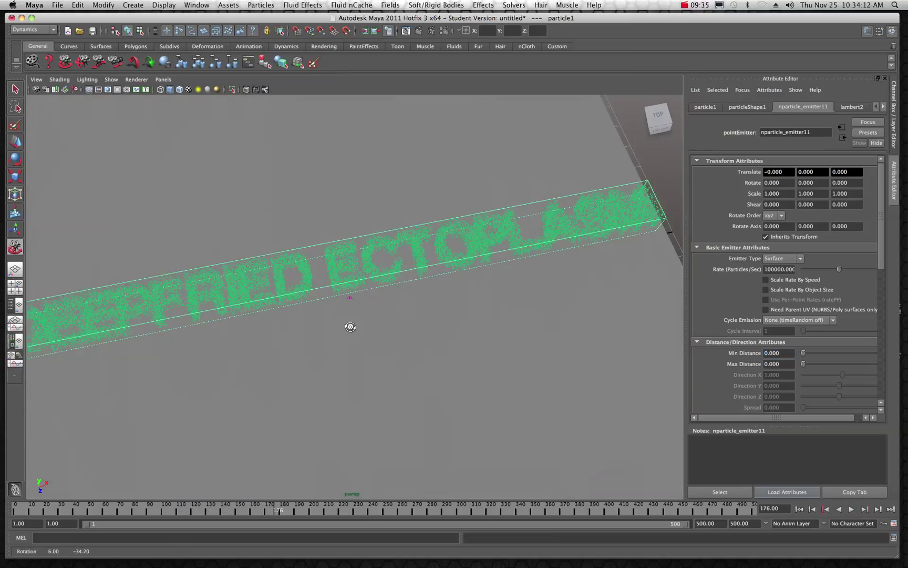
{"action": "left_click_drag", "start_coordinate": [442, 362], "coordinate": [442, 398], "text": "alt"}
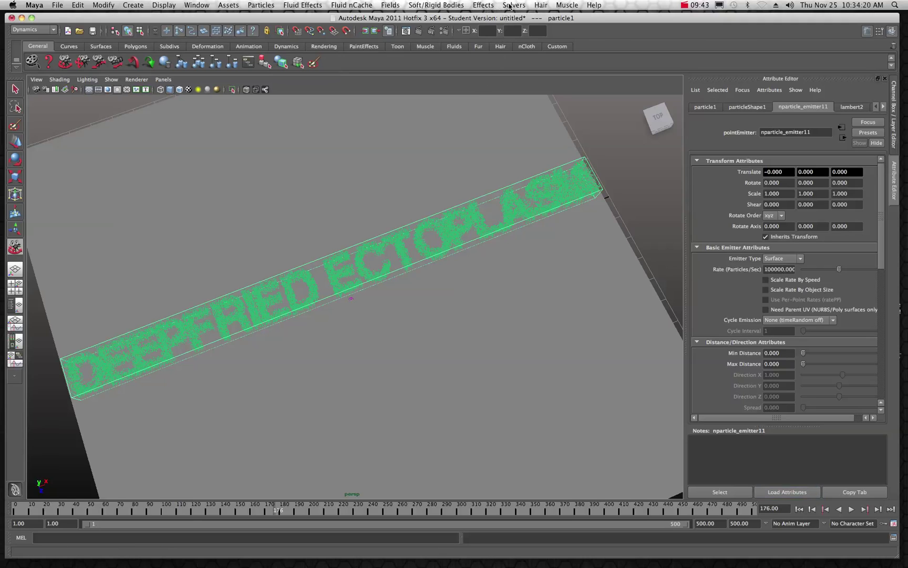
{"action": "left_click", "coordinate": [486, 7]}
{"action": "left_click", "coordinate": [486, 7]}
{"action": "left_click", "coordinate": [486, 6]}
{"action": "mouse_move", "coordinate": [515, 6]}
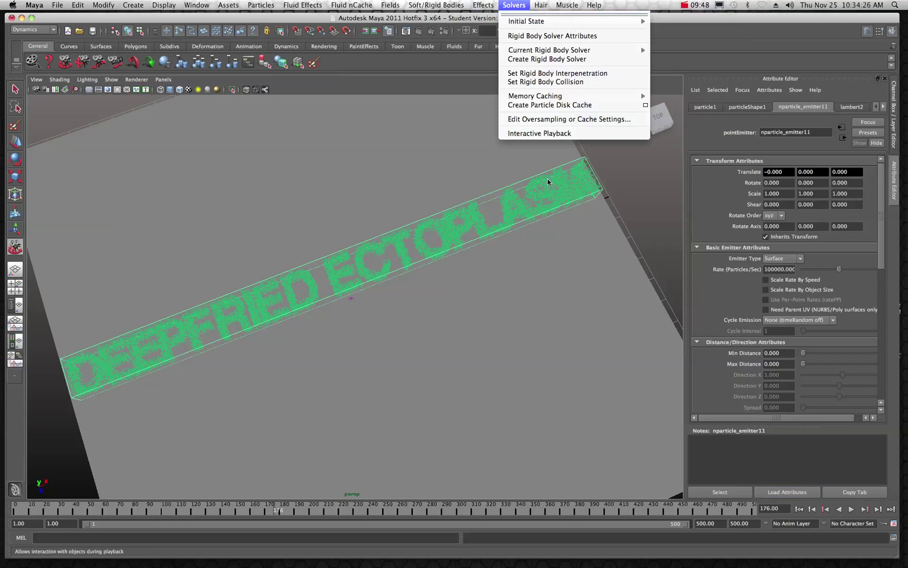
{"action": "left_click", "coordinate": [550, 59]}
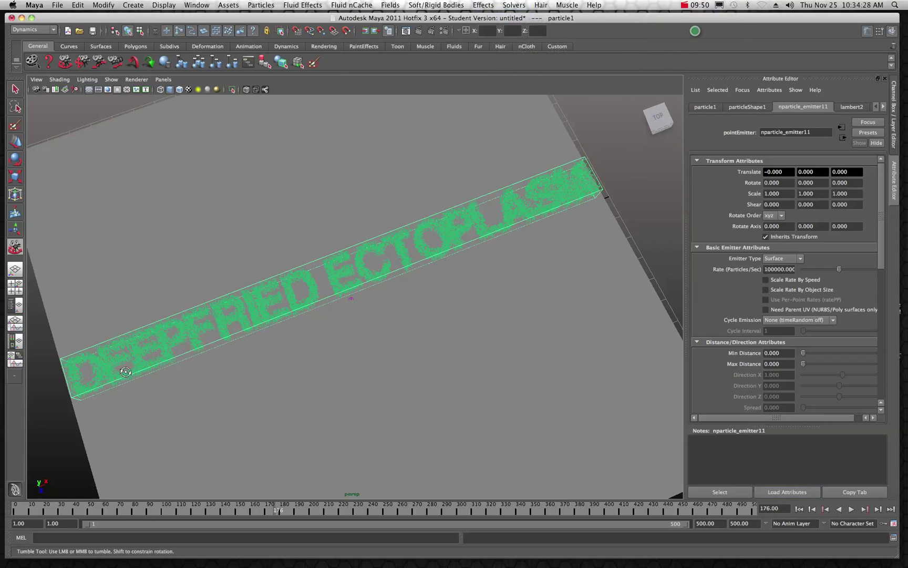
Step: Flatten the particles vertically with a Y scale of about 0.435
{"action": "left_click_drag", "start_coordinate": [73, 374], "coordinate": [184, 333], "text": "alt"}
{"action": "left_click", "coordinate": [16, 176]}
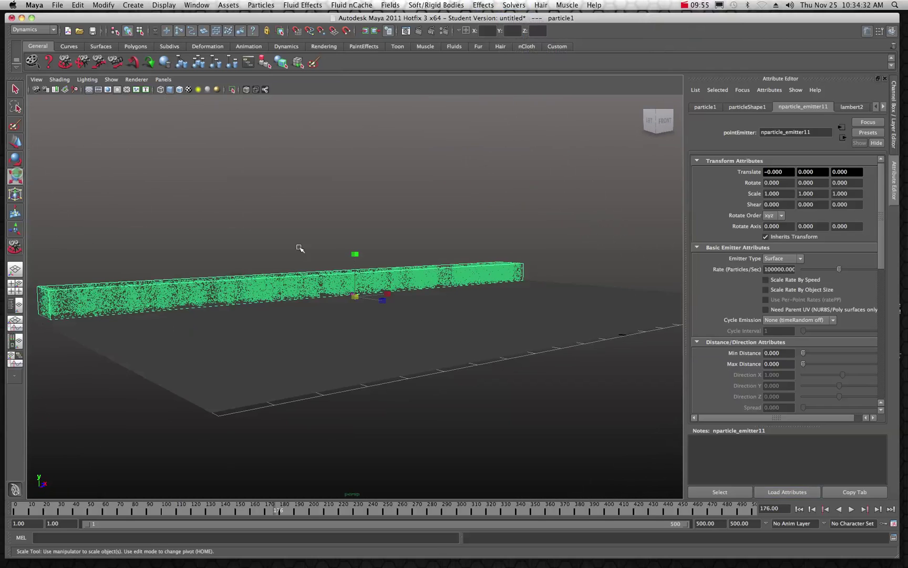
{"action": "mouse_move", "coordinate": [358, 255]}
{"action": "left_mouse_down"}
{"action": "mouse_move", "coordinate": [357, 269]}
{"action": "mouse_move", "coordinate": [366, 267]}
{"action": "left_mouse_up"}
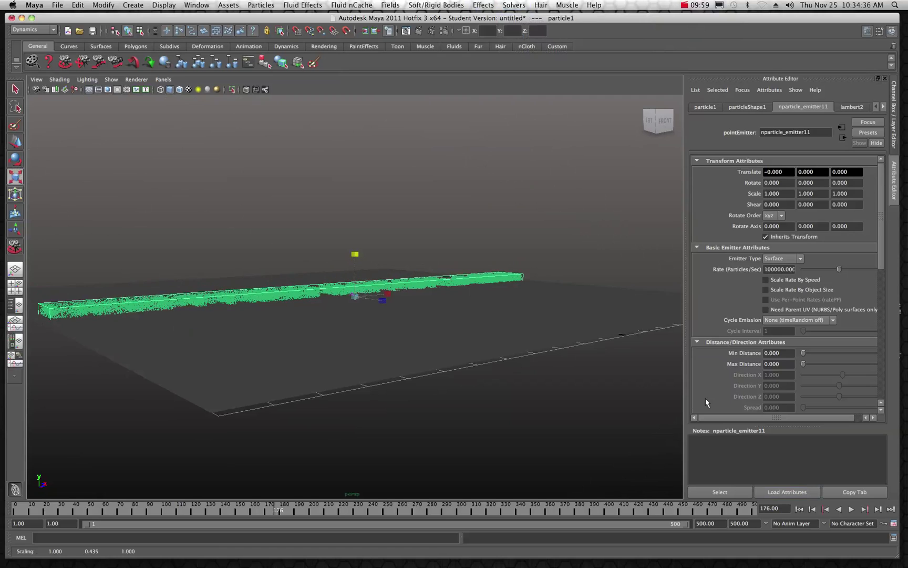
Step: Run the simulation on to frame 270, flatten the particles vertically again with a Y scale of about 0.329 and view them from above
{"action": "left_click", "coordinate": [852, 509]}
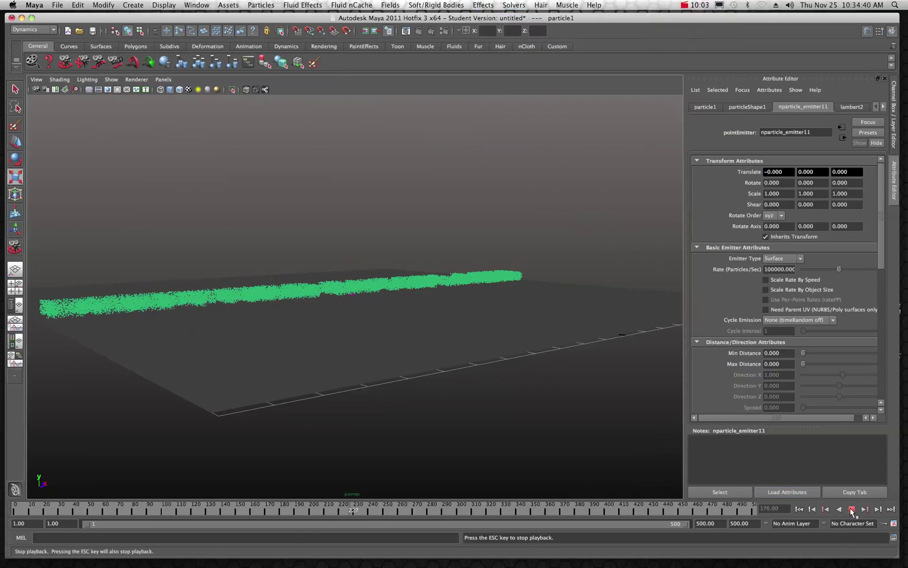
{"action": "left_click", "coordinate": [852, 509]}
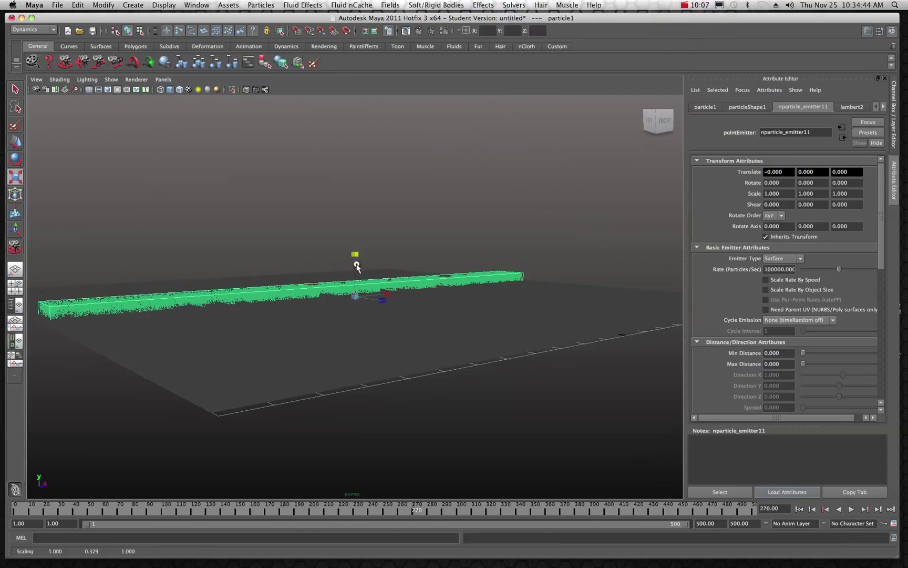
{"action": "left_click", "coordinate": [64, 62]}
{"action": "left_click_drag", "start_coordinate": [122, 105], "coordinate": [395, 229]}
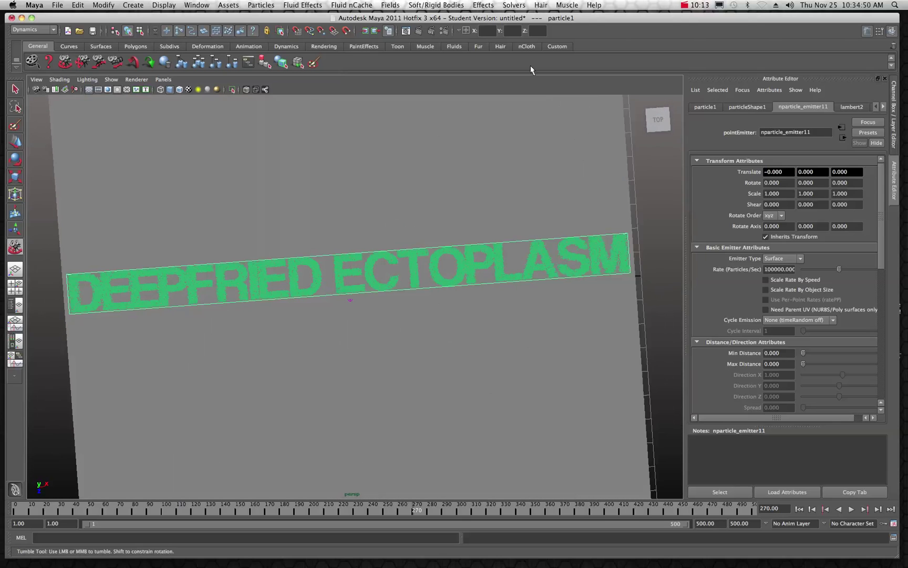
Step: Save the current particle arrangement as the initial state of the selected particles
{"action": "left_click", "coordinate": [516, 5]}
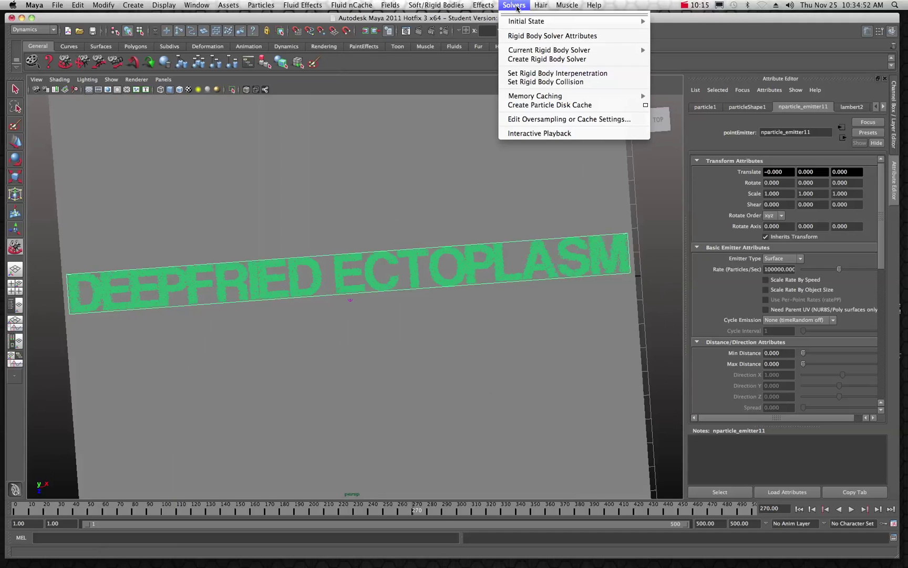
{"action": "mouse_move", "coordinate": [536, 26]}
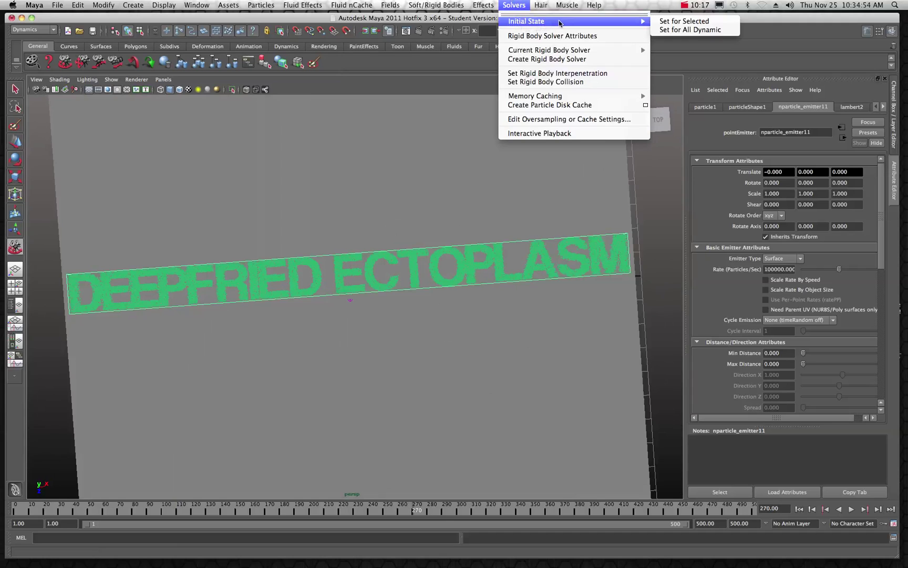
{"action": "left_click", "coordinate": [665, 23]}
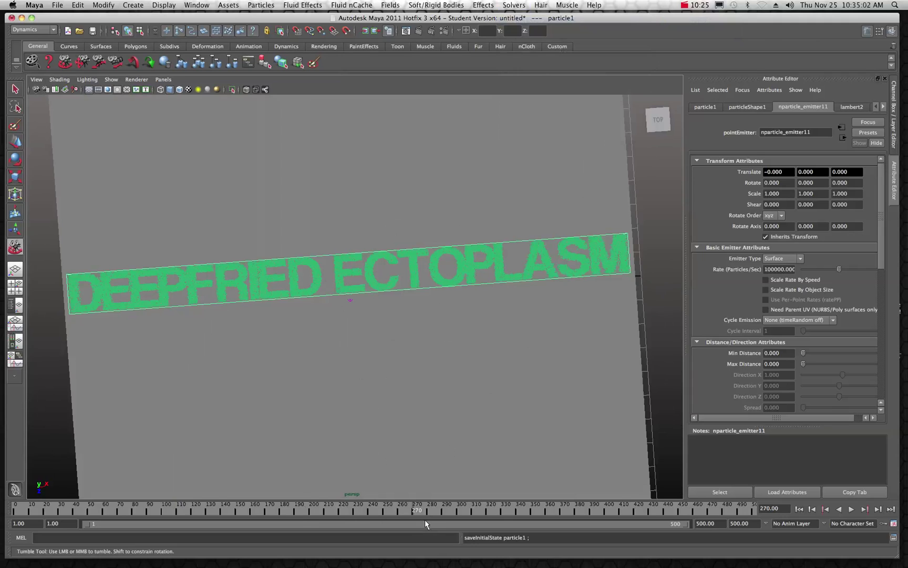
Step: Rewind to frame 1, play the simulation from the saved initial state to frame 145 and inspect the lettering from the side
{"action": "left_click", "coordinate": [226, 510]}
{"action": "key", "text": "alt+v"}
{"action": "left_click", "coordinate": [2, 511]}
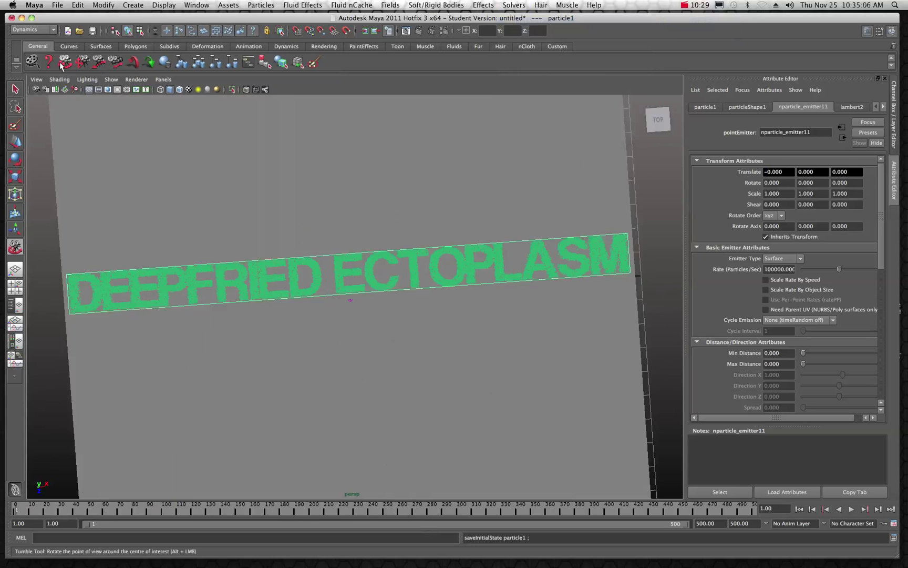
{"action": "left_click_drag", "start_coordinate": [160, 129], "coordinate": [293, 200], "text": "alt"}
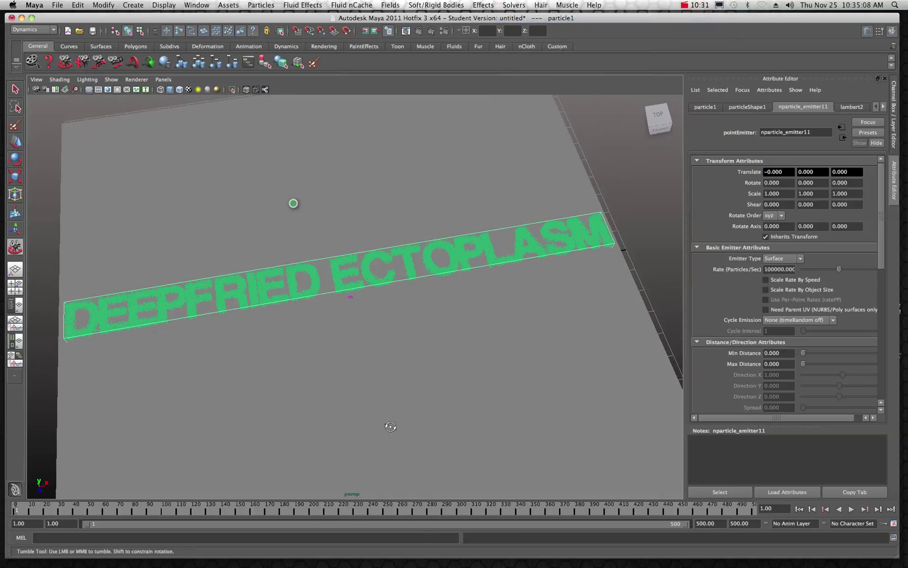
{"action": "left_click", "coordinate": [851, 509]}
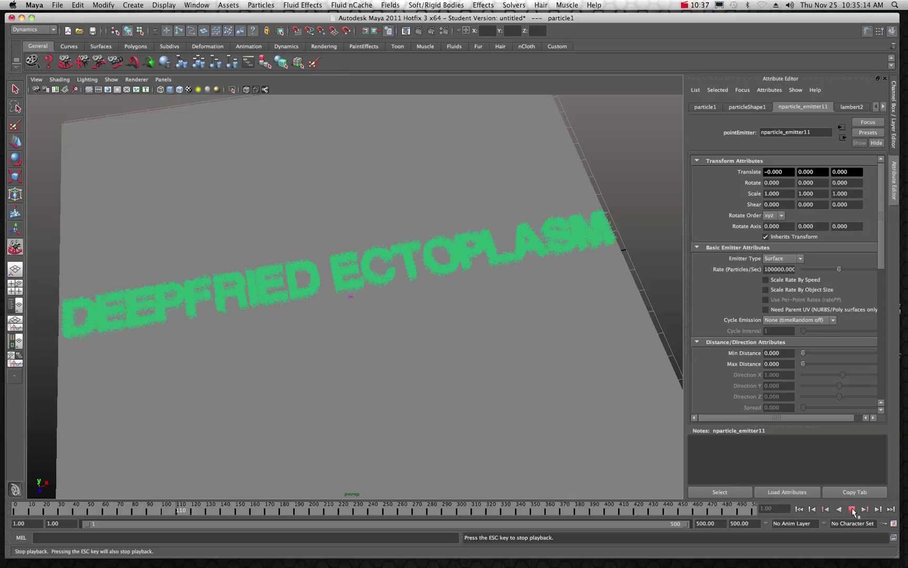
{"action": "left_click", "coordinate": [852, 509]}
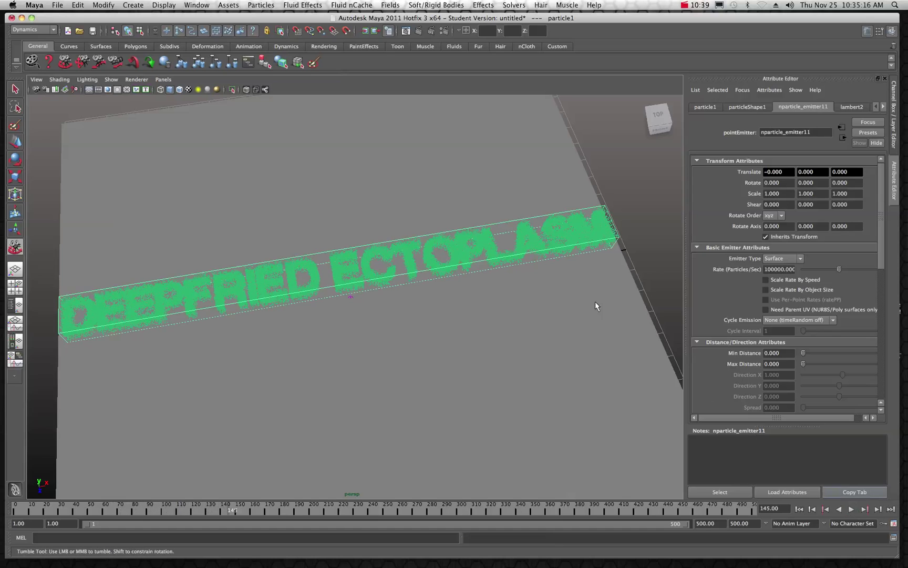
{"action": "left_click_drag", "start_coordinate": [595, 301], "coordinate": [176, 301], "text": "alt"}
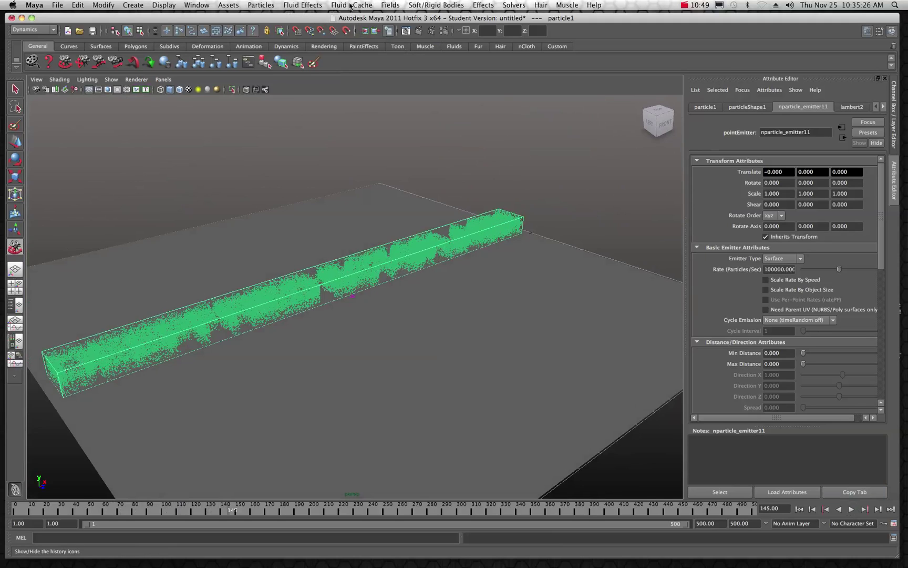
Step: Add a spherical gravity field to the selected particles at the centre of the plane and check its extent close up
{"action": "left_click", "coordinate": [390, 5]}
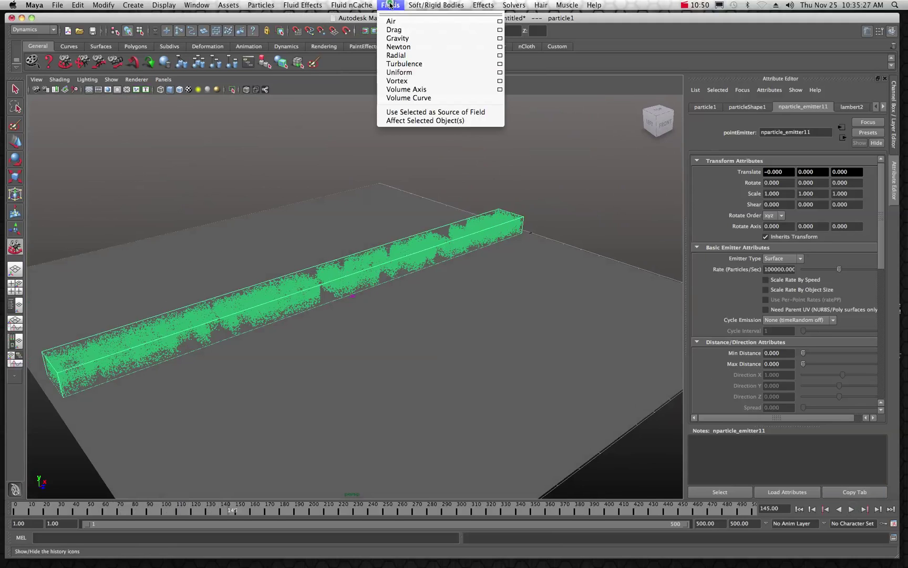
{"action": "left_click", "coordinate": [401, 38]}
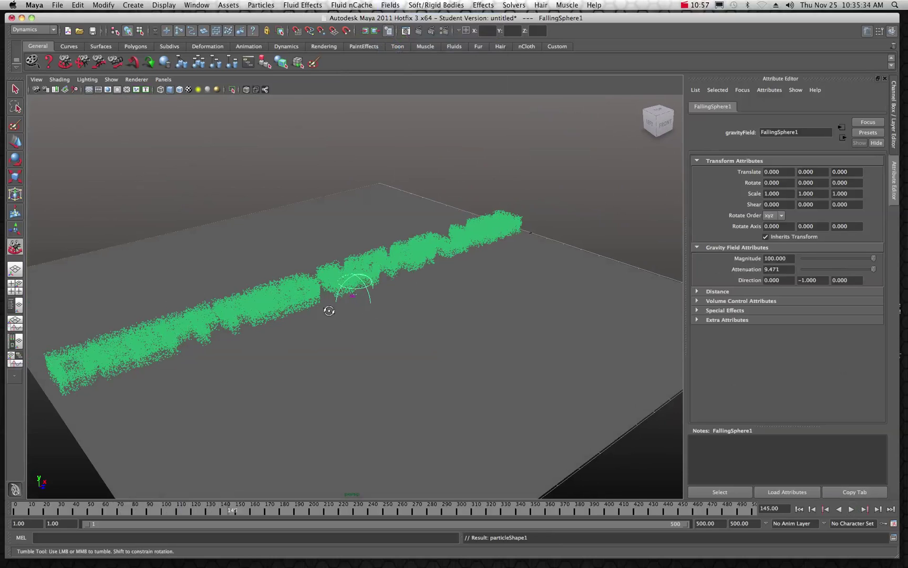
{"action": "left_click_drag", "start_coordinate": [354, 277], "coordinate": [380, 233]}
{"action": "scroll", "coordinate": [358, 267], "scroll_direction": "down", "scroll_amount": 5}
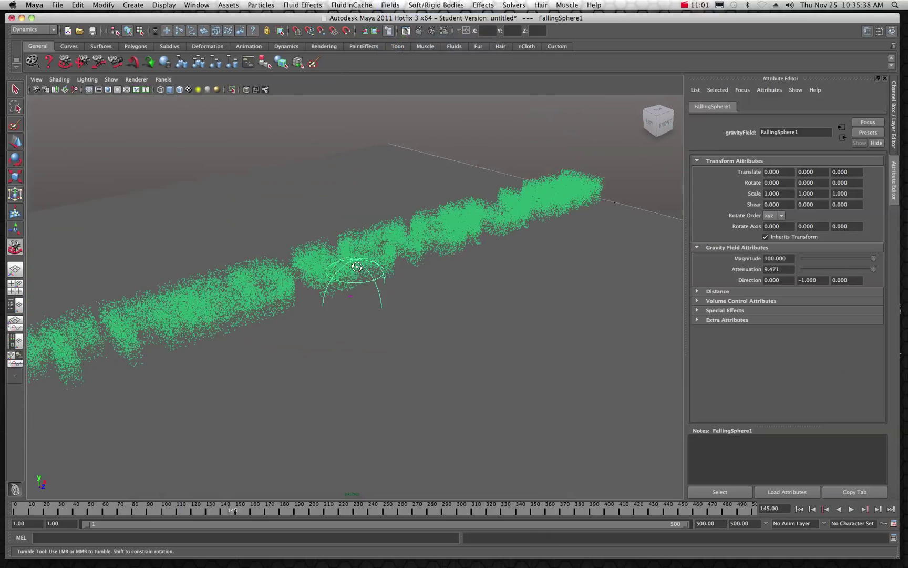
{"action": "scroll", "coordinate": [358, 266], "scroll_direction": "down", "scroll_amount": 3}
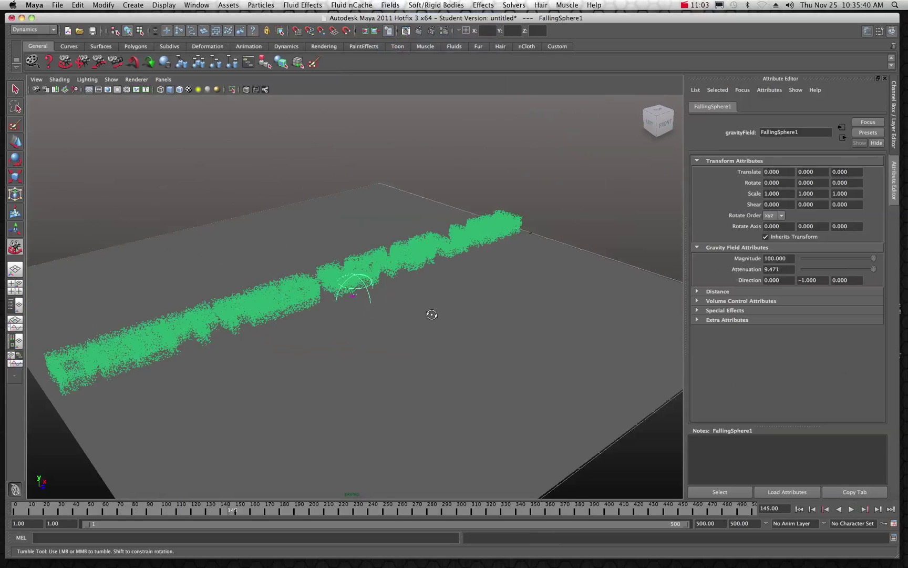
Step: Play the simulation from frame 1 and examine the gravity field's effect on the particles from the front and from above
{"action": "left_click_drag", "start_coordinate": [32, 508], "coordinate": [5, 509]}
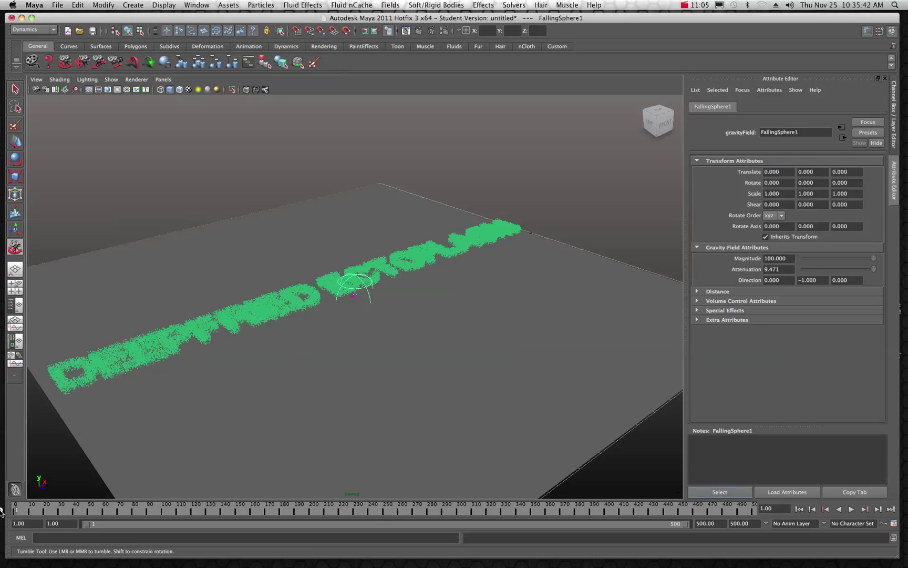
{"action": "left_click", "coordinate": [852, 509]}
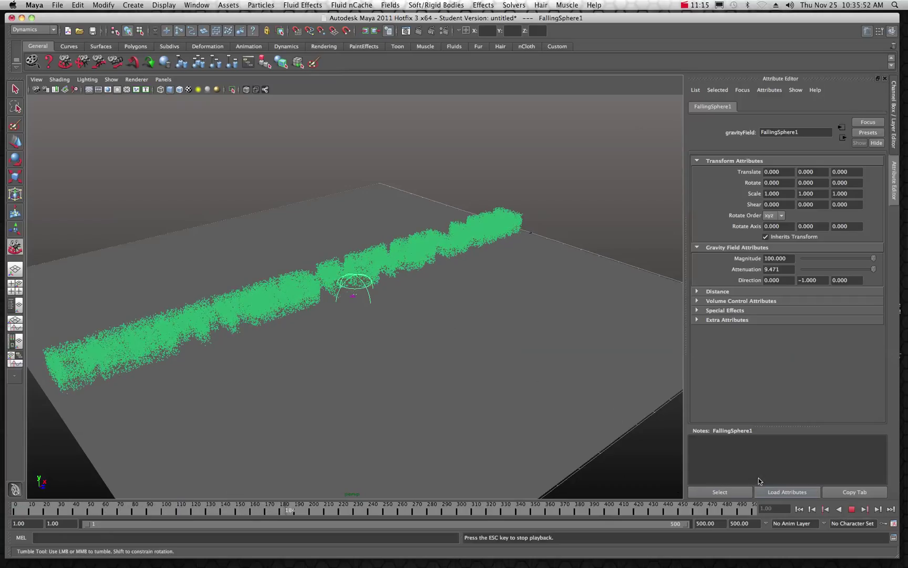
{"action": "key", "text": "Escape"}
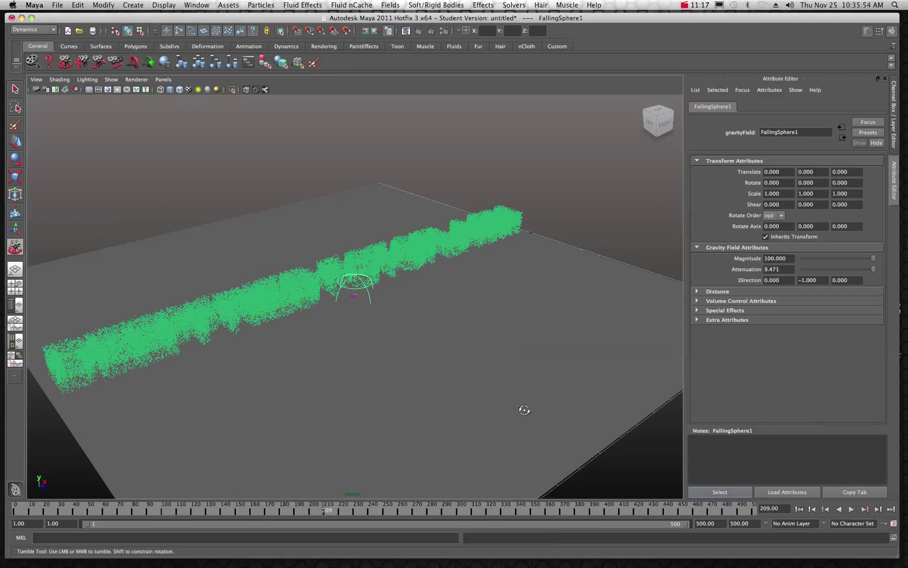
{"action": "left_click_drag", "start_coordinate": [523, 412], "coordinate": [389, 337], "text": "alt"}
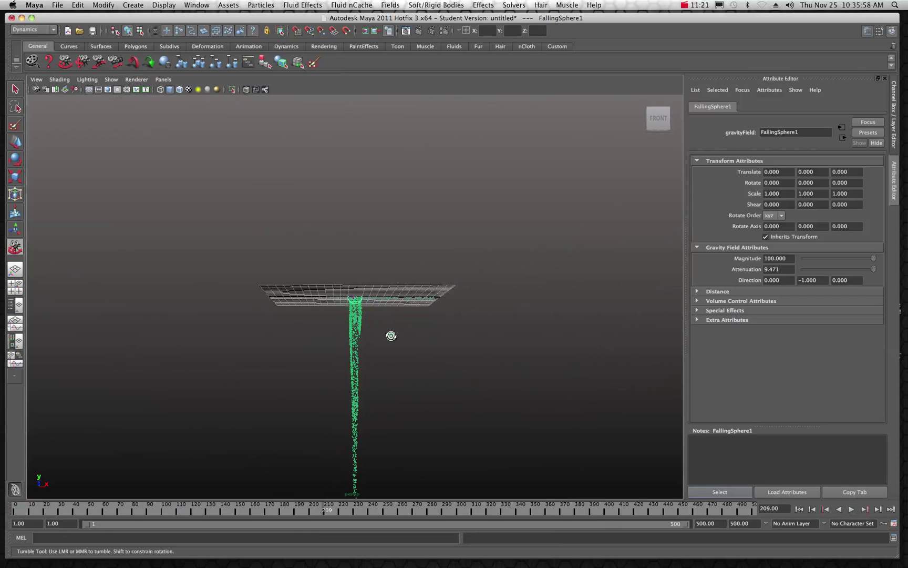
{"action": "left_click", "coordinate": [851, 509]}
{"action": "key", "text": "Escape"}
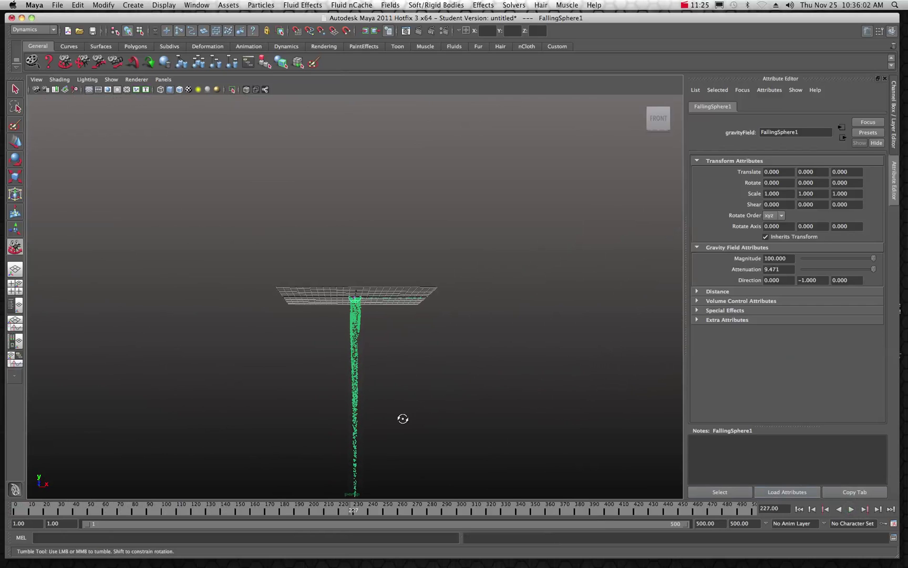
{"action": "left_click_drag", "start_coordinate": [269, 314], "coordinate": [286, 353]}
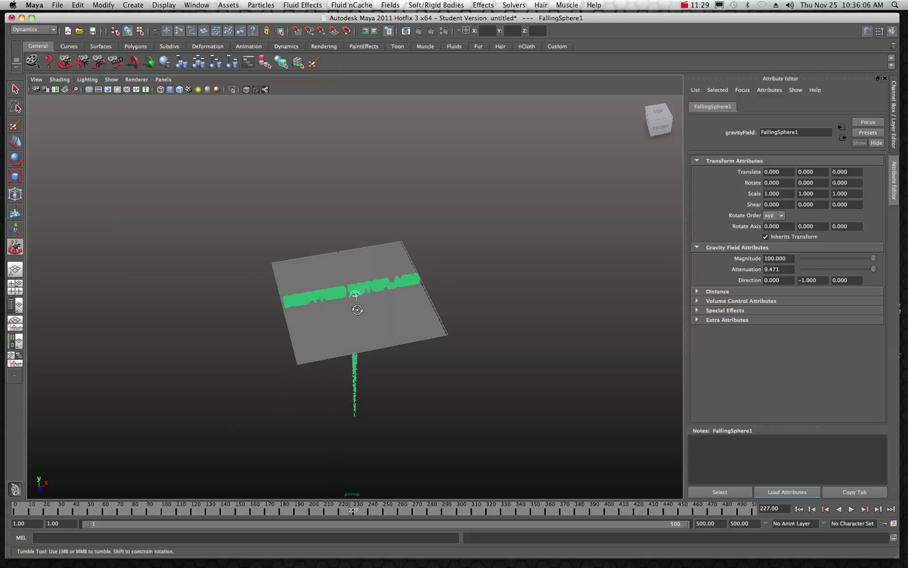
{"action": "scroll", "coordinate": [357, 309], "scroll_direction": "up", "scroll_amount": 10}
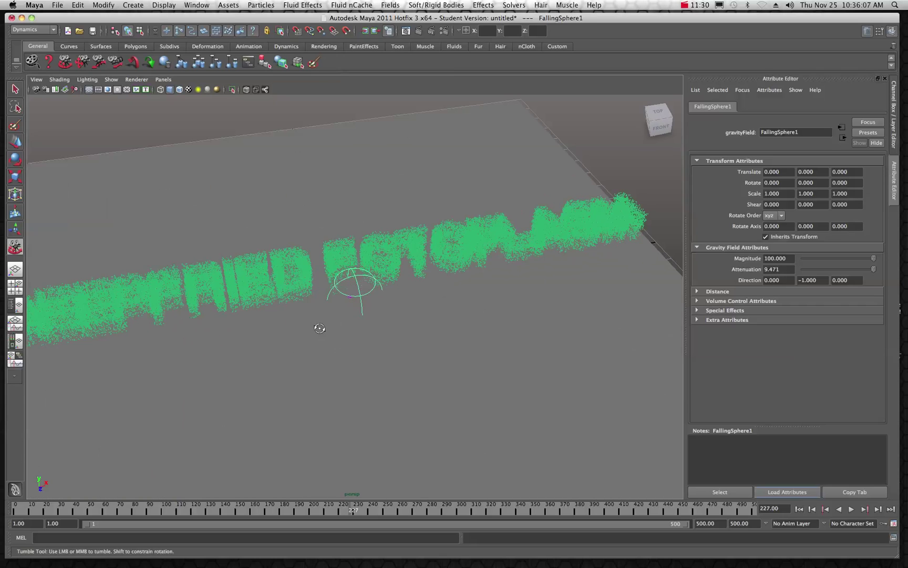
{"action": "left_click_drag", "start_coordinate": [320, 328], "coordinate": [228, 376]}
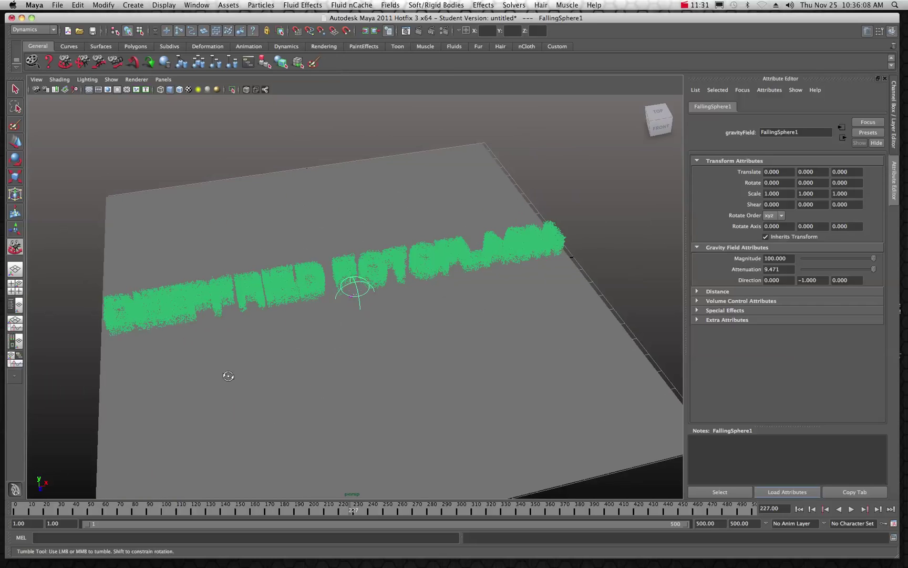
Step: Rewind to frame 1 and move the gravity field beside the first letter, to about -12.261 in X and -0.836 in Z
{"action": "key", "text": "alt+shift+v"}
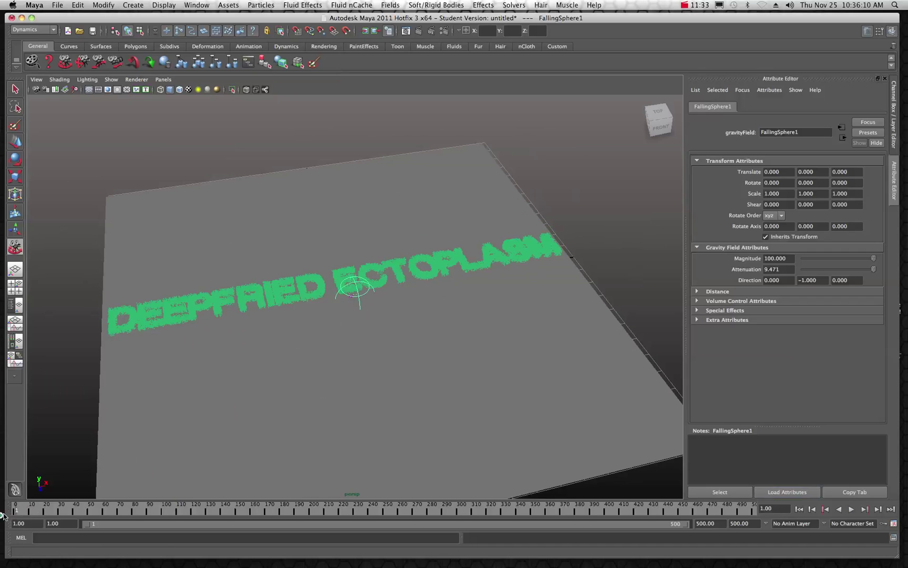
{"action": "left_click", "coordinate": [894, 32]}
{"action": "left_click", "coordinate": [894, 33]}
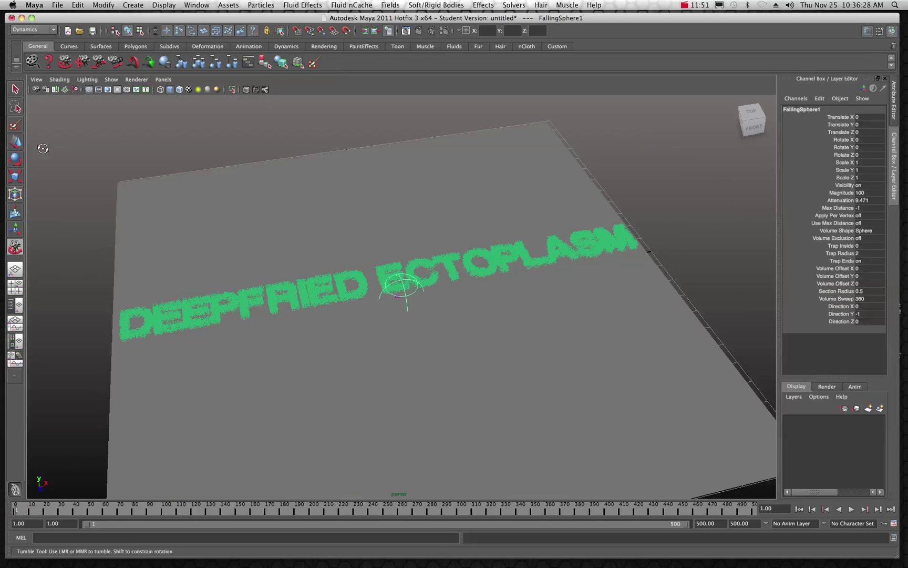
{"action": "left_click", "coordinate": [15, 141]}
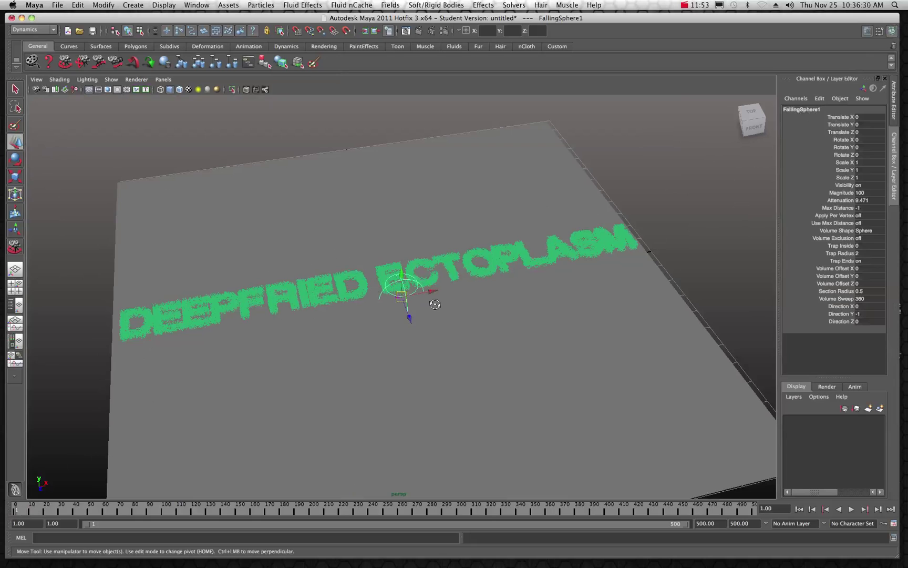
{"action": "left_click_drag", "start_coordinate": [432, 293], "coordinate": [135, 339]}
{"action": "left_click_drag", "start_coordinate": [104, 375], "coordinate": [108, 359]}
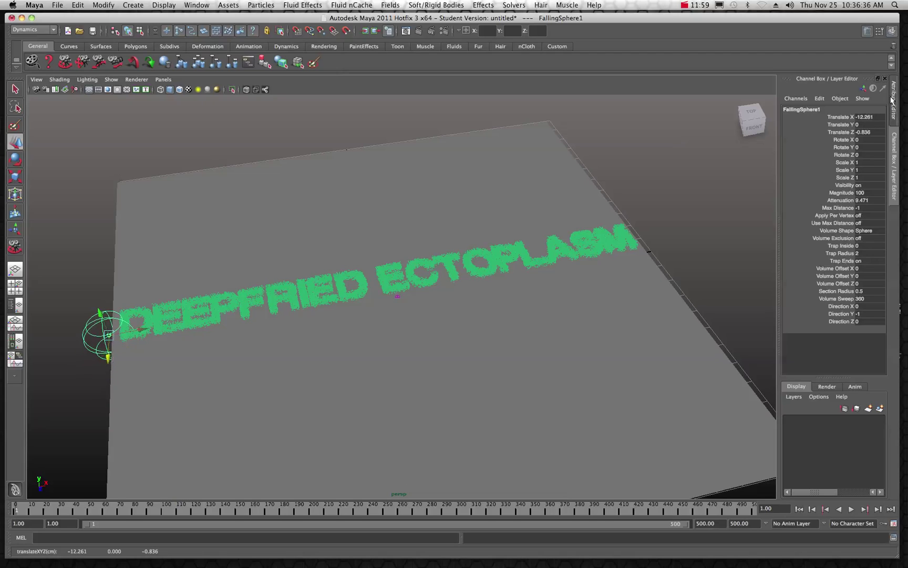
Step: Key the gravity field's Translate X, Y and Z at frame 1 with the field beside the first letter
{"action": "left_click", "coordinate": [839, 117]}
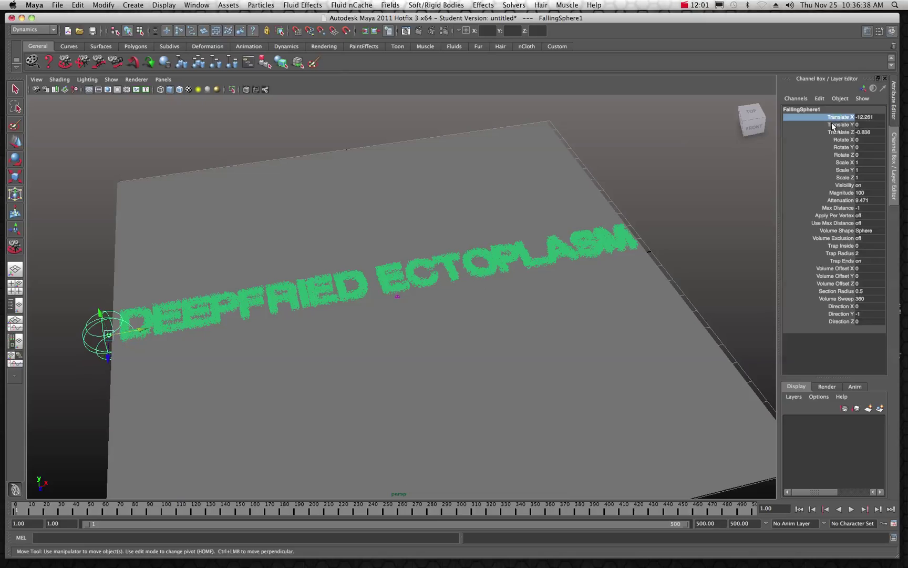
{"action": "left_click_drag", "start_coordinate": [833, 125], "coordinate": [833, 134]}
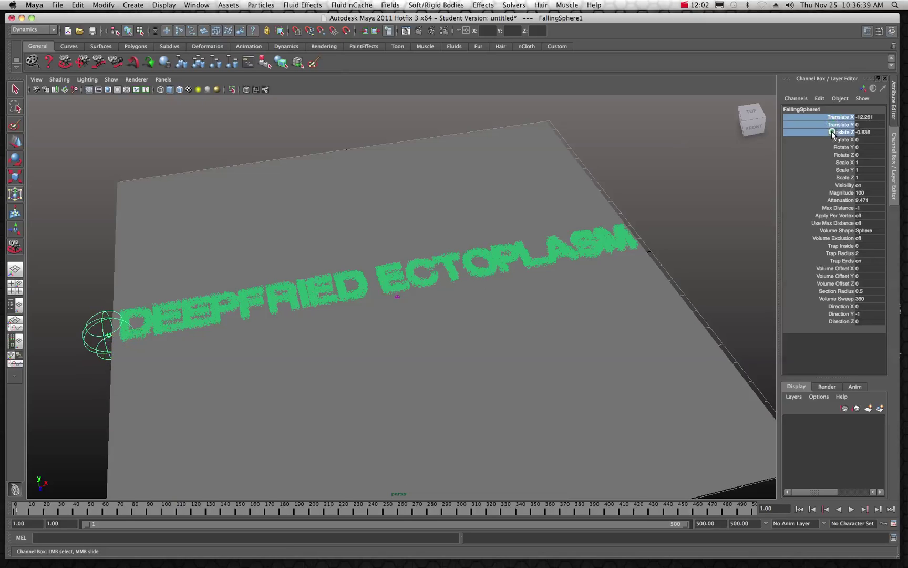
{"action": "right_click", "coordinate": [805, 124]}
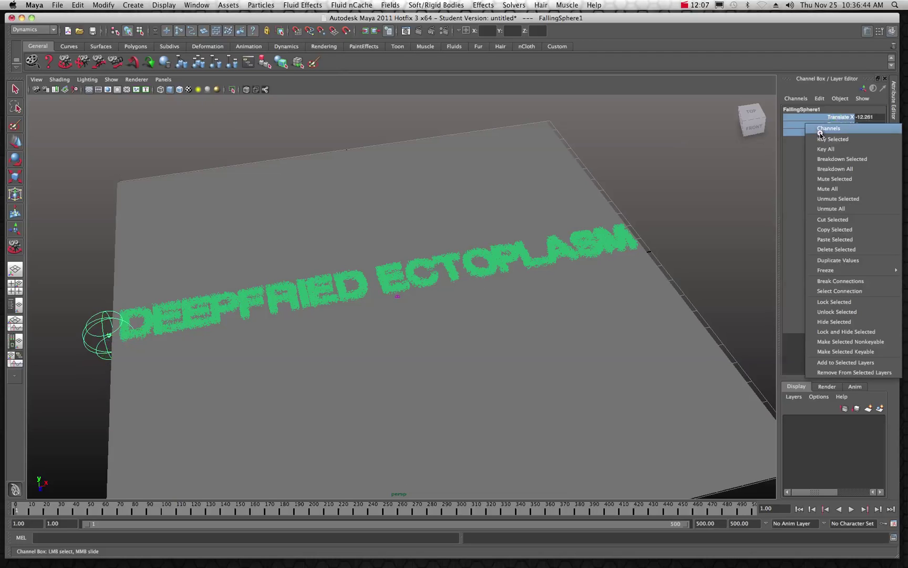
{"action": "left_click", "coordinate": [823, 139]}
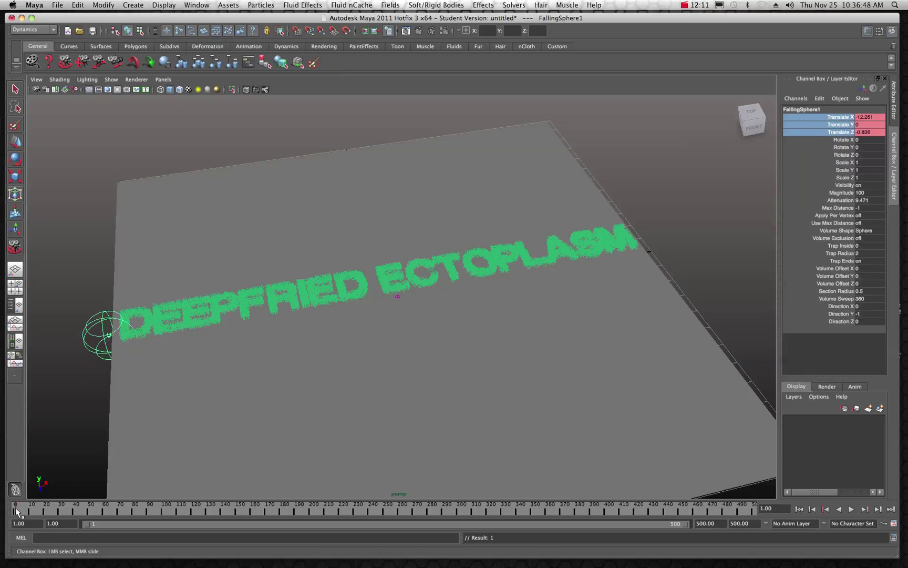
Step: At frame 118, move the gravity field past the last letter to about 12.367 in X and key its translation
{"action": "left_click_drag", "start_coordinate": [16, 513], "coordinate": [190, 510]}
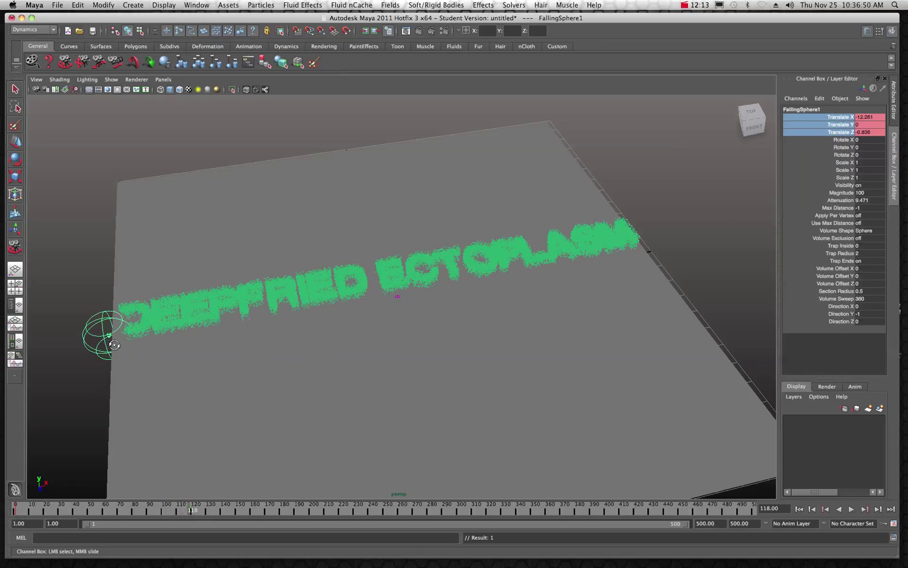
{"action": "left_click", "coordinate": [15, 142]}
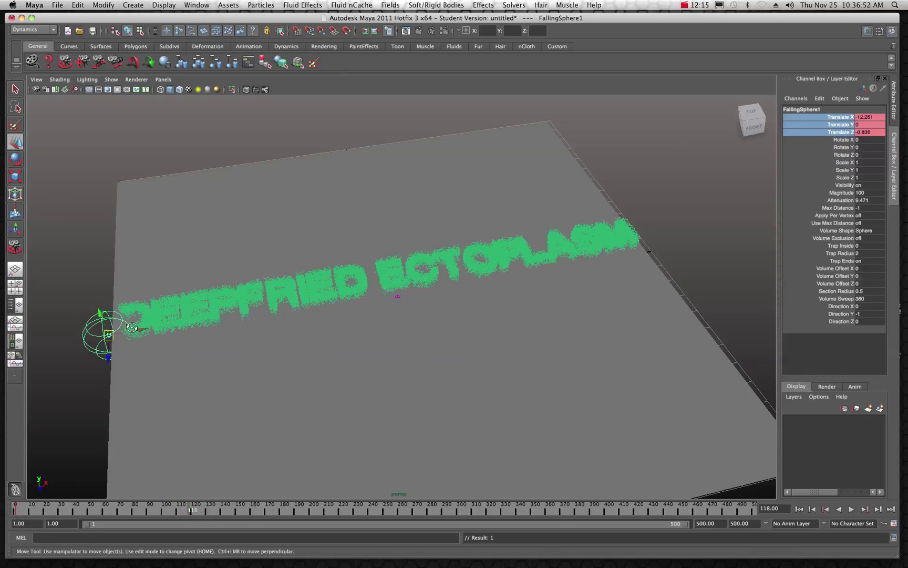
{"action": "left_click_drag", "start_coordinate": [139, 331], "coordinate": [677, 262]}
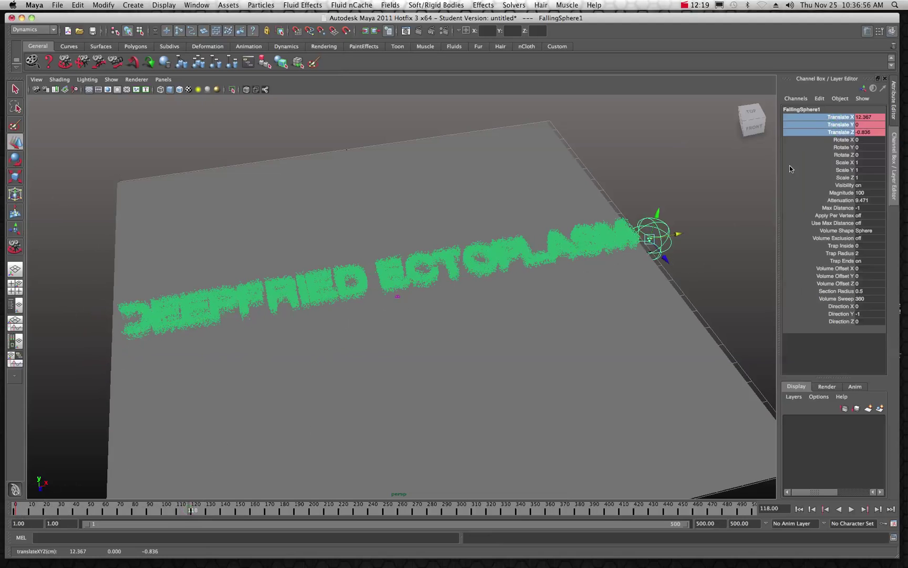
{"action": "right_click", "coordinate": [801, 125]}
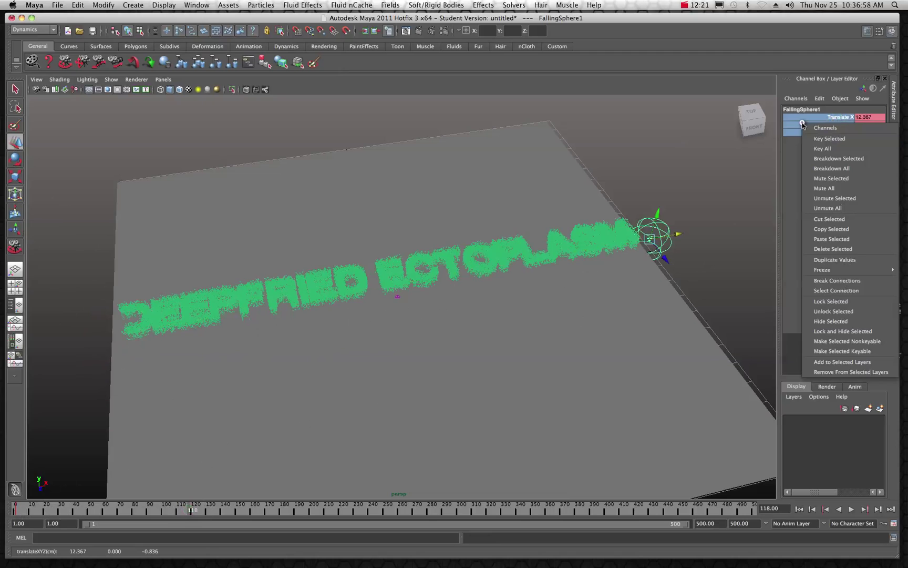
{"action": "left_click", "coordinate": [812, 140]}
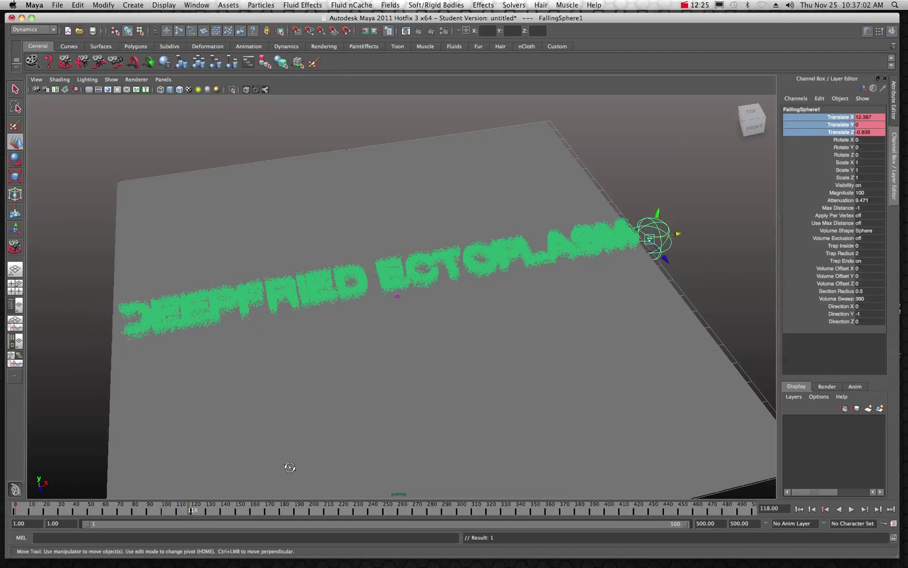
Step: At frame 215, move the gravity field back beside the first letter, to about -12.411 in X, and key its translation
{"action": "left_click_drag", "start_coordinate": [195, 509], "coordinate": [335, 509]}
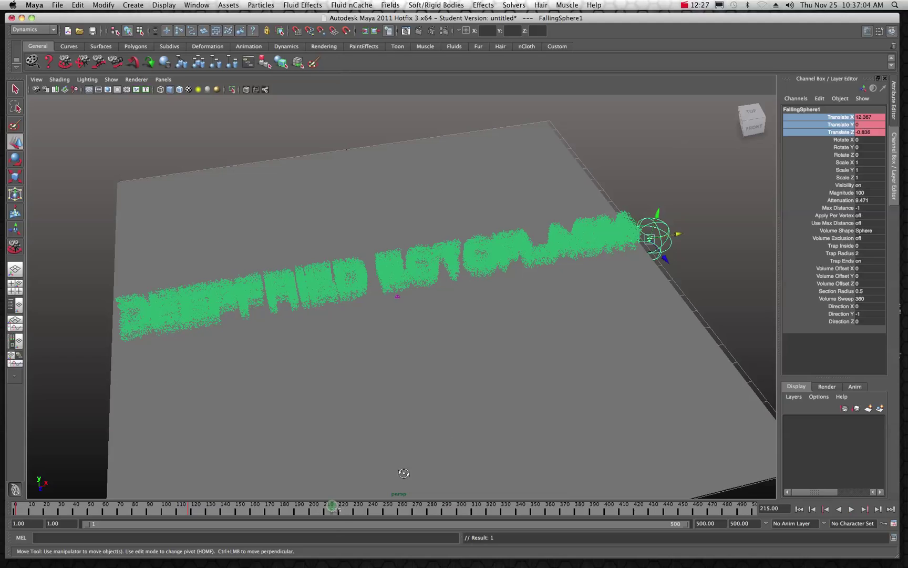
{"action": "left_click_drag", "start_coordinate": [680, 231], "coordinate": [143, 313]}
{"action": "right_click", "coordinate": [818, 131]}
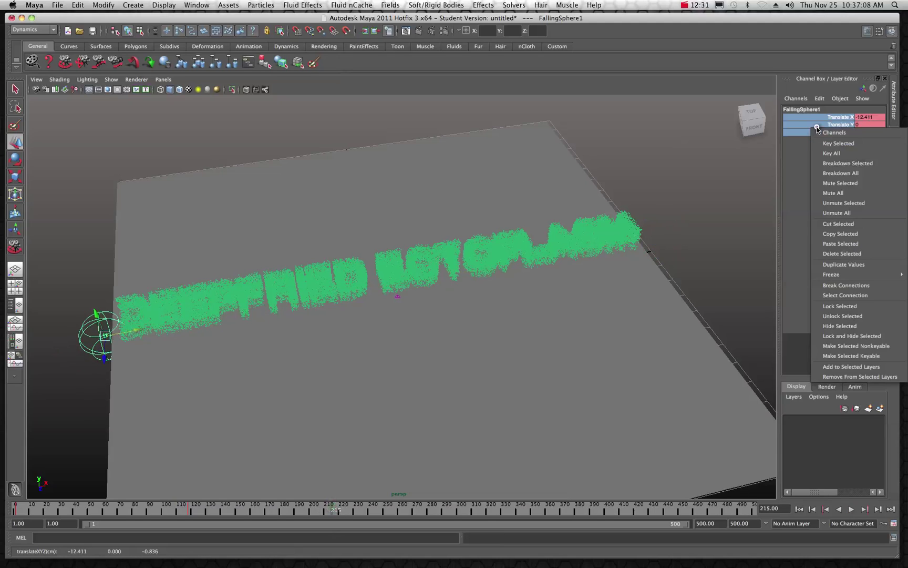
{"action": "left_click", "coordinate": [821, 140]}
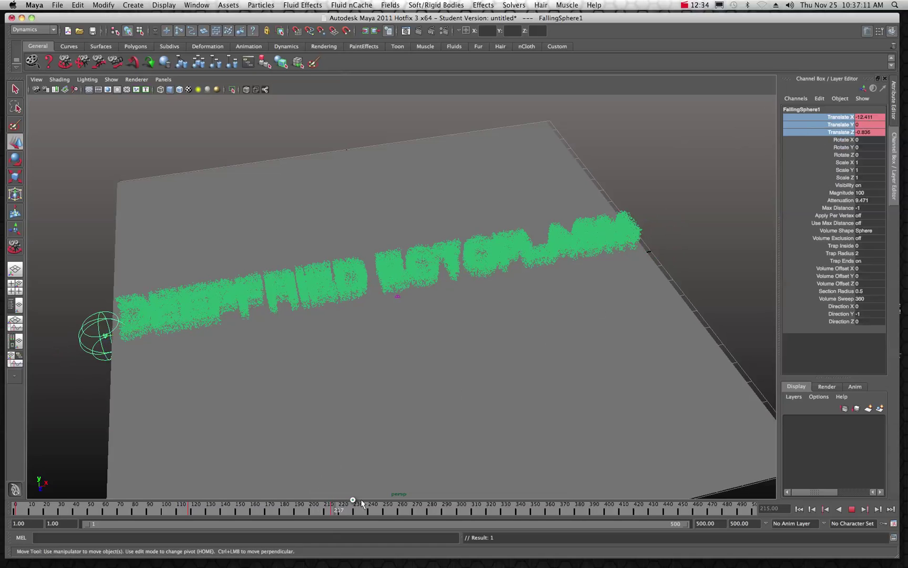
Step: At frame 348, move the gravity field past the last letter to about 12.279 in X and key its translation
{"action": "left_click", "coordinate": [532, 509]}
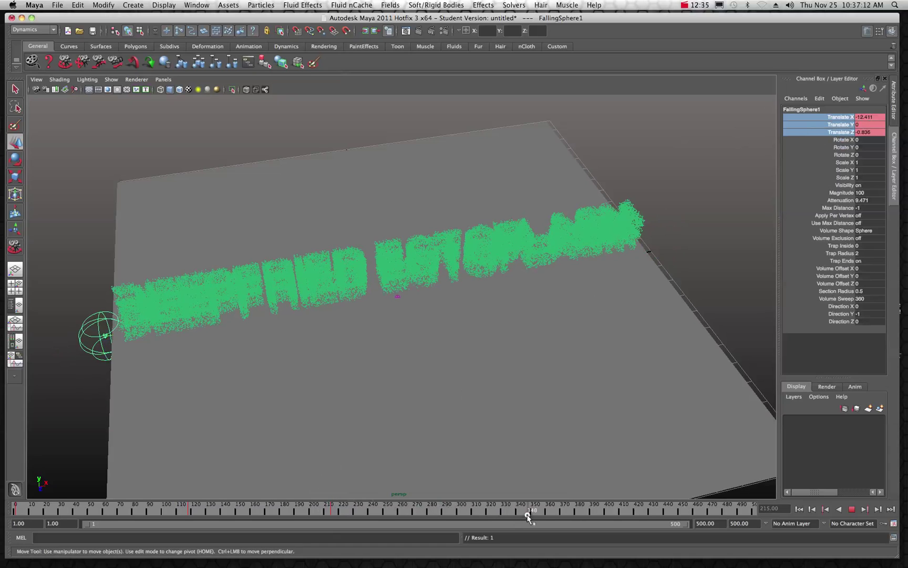
{"action": "left_click_drag", "start_coordinate": [141, 329], "coordinate": [678, 254]}
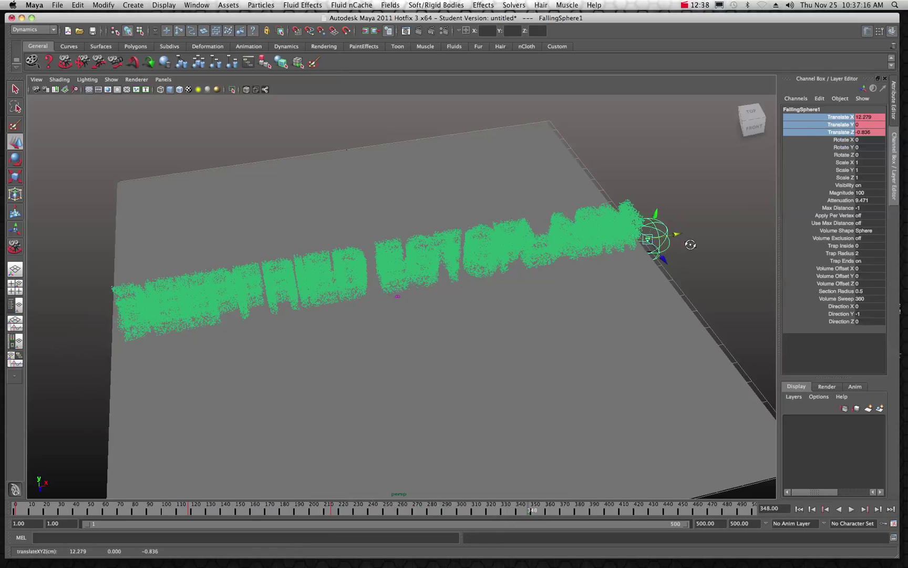
{"action": "right_click", "coordinate": [809, 129]}
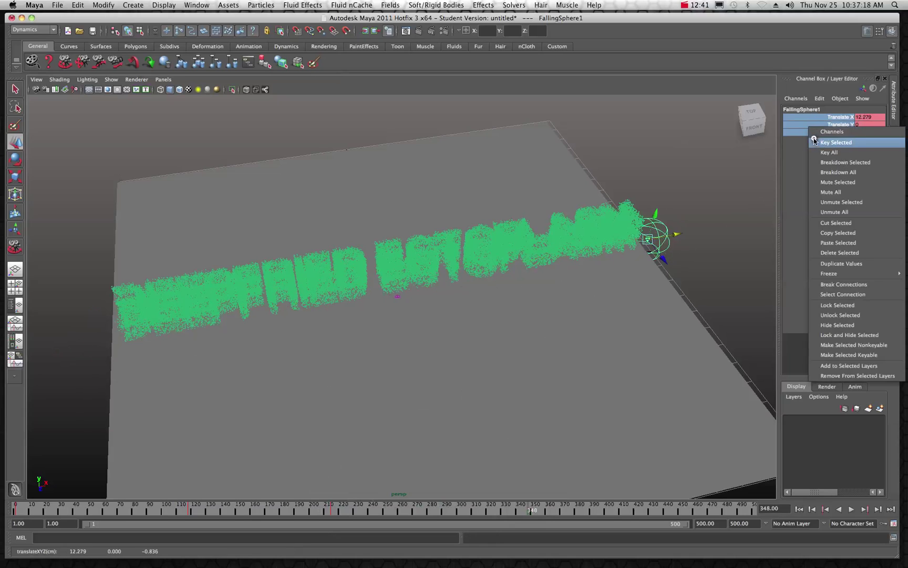
{"action": "left_click", "coordinate": [814, 138]}
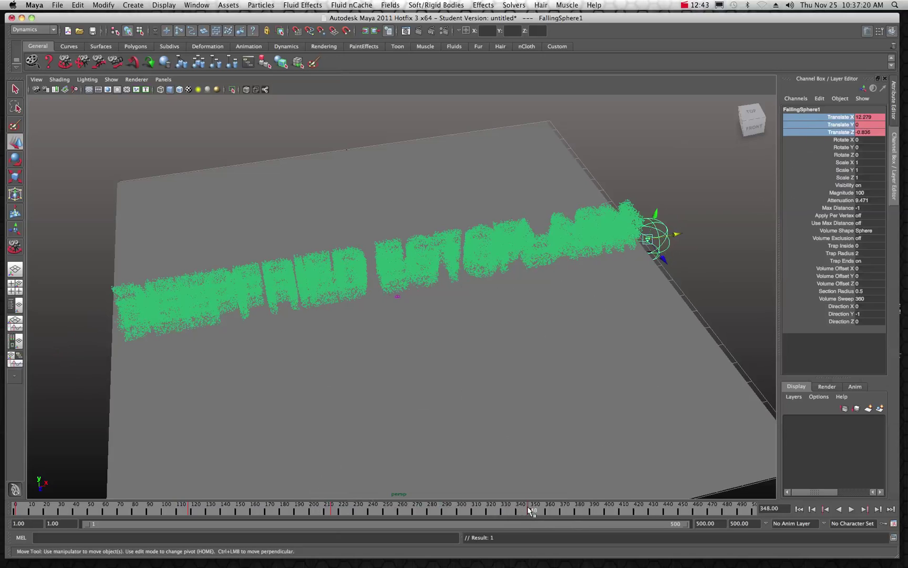
Step: At frame 434, move the gravity field behind the middle of the lettering, to about -0.088 in X and -4.23 in Z, and key its translation
{"action": "left_click_drag", "start_coordinate": [531, 510], "coordinate": [658, 510]}
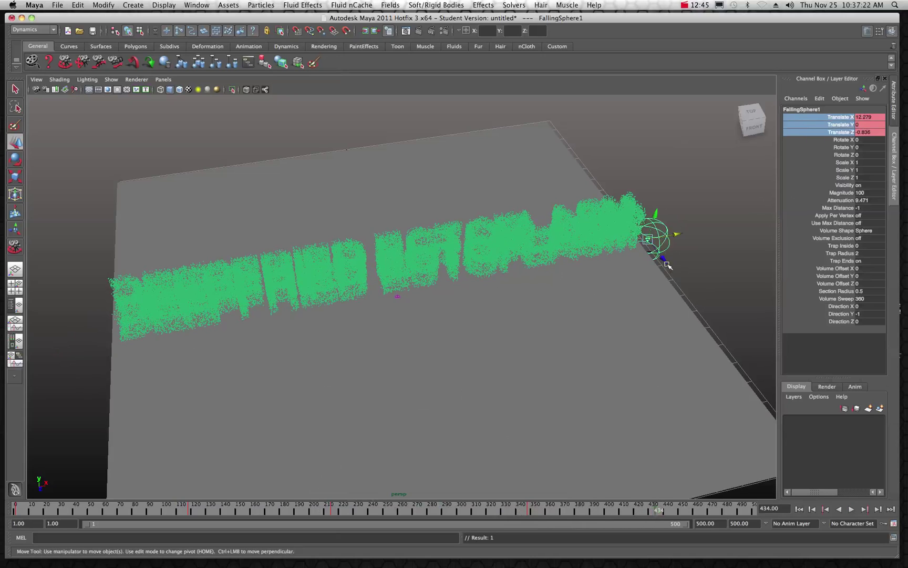
{"action": "left_click_drag", "start_coordinate": [668, 265], "coordinate": [415, 237]}
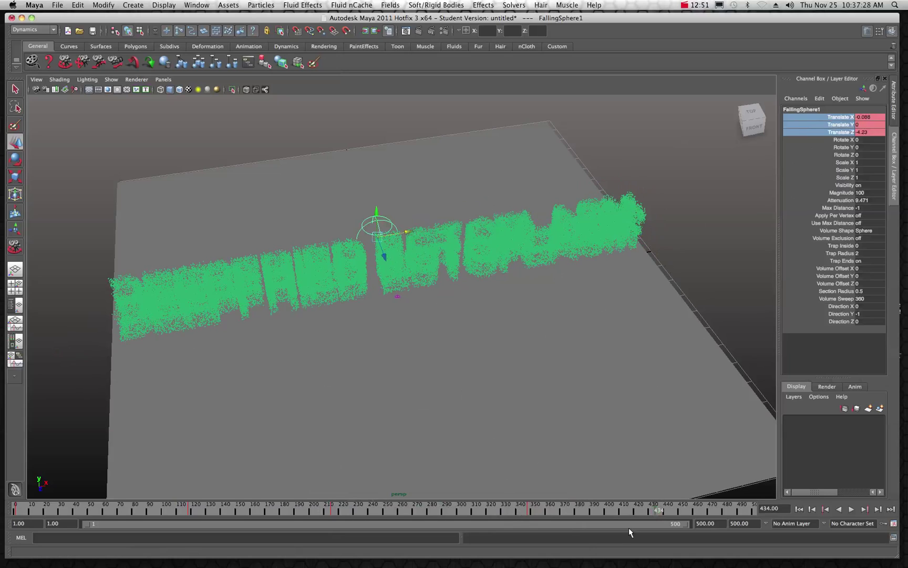
{"action": "right_click", "coordinate": [802, 126]}
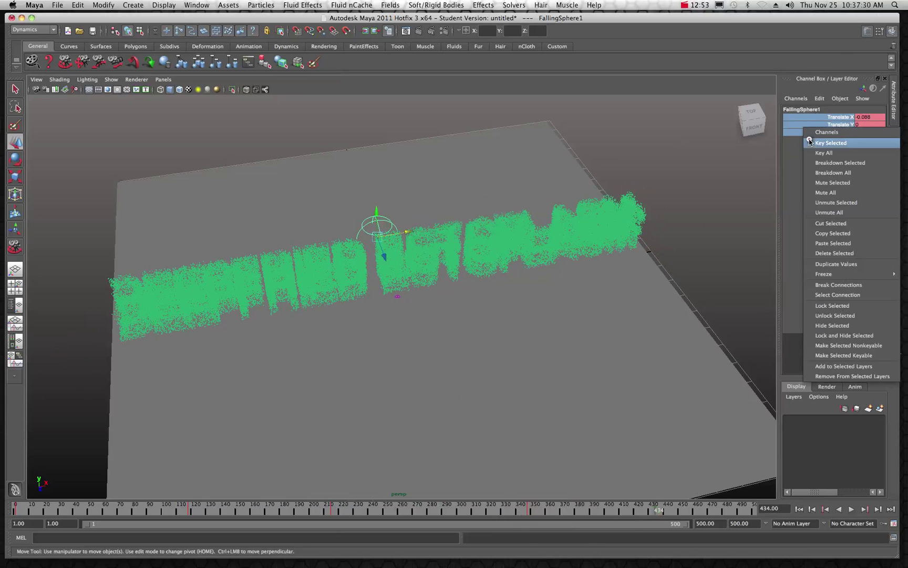
{"action": "left_click", "coordinate": [809, 143]}
Step: At frame 500, move the gravity field below the first letter, to about -11.356 in X and 0.388 in Z, and key its translation
{"action": "left_click_drag", "start_coordinate": [646, 511], "coordinate": [754, 510]}
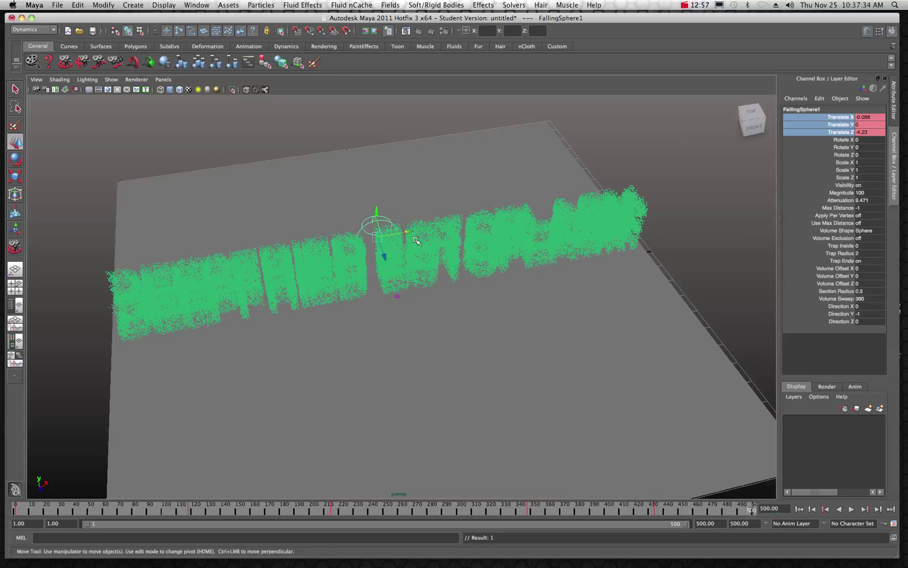
{"action": "left_click_drag", "start_coordinate": [408, 232], "coordinate": [122, 379]}
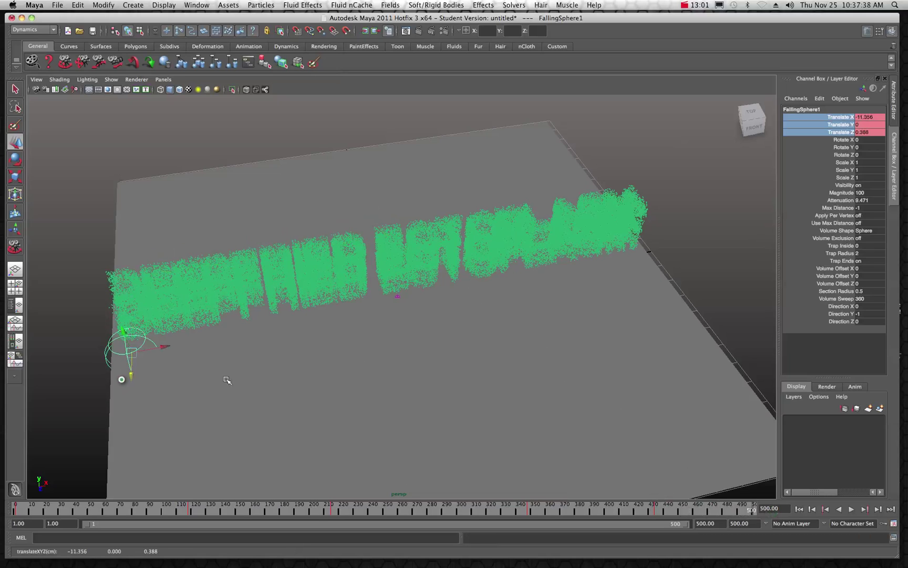
{"action": "right_click", "coordinate": [805, 126]}
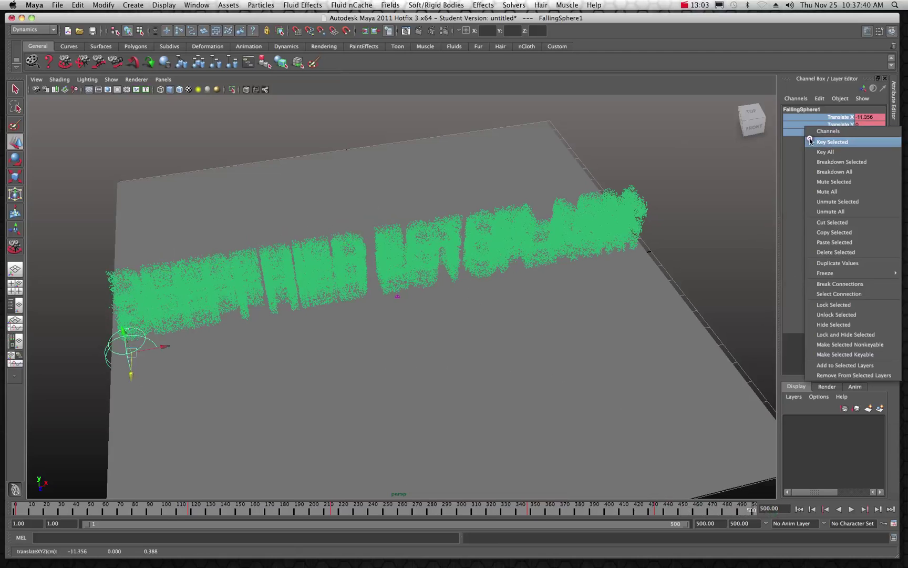
{"action": "left_click", "coordinate": [809, 138]}
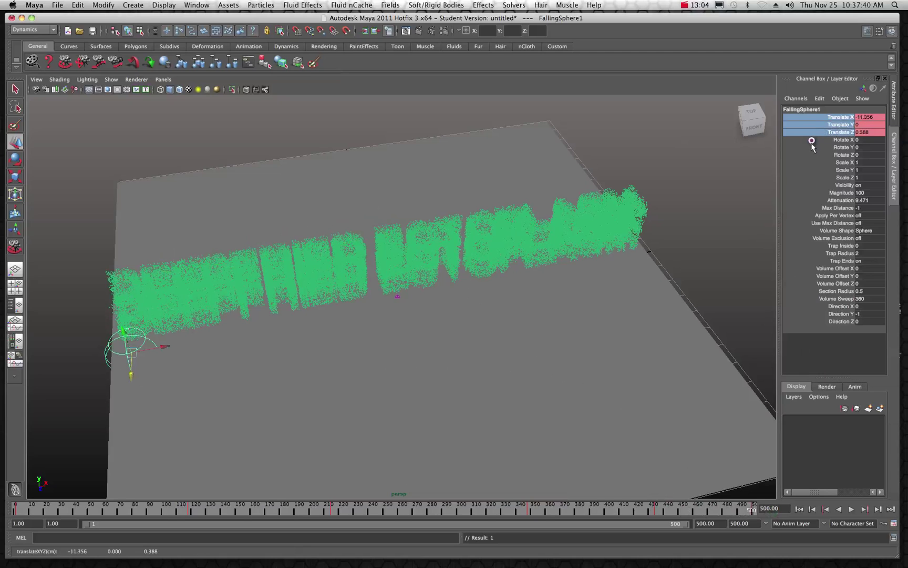
Step: Play the animated field simulation to frame 189 and inspect the falling particles from the front
{"action": "left_click", "coordinate": [851, 509]}
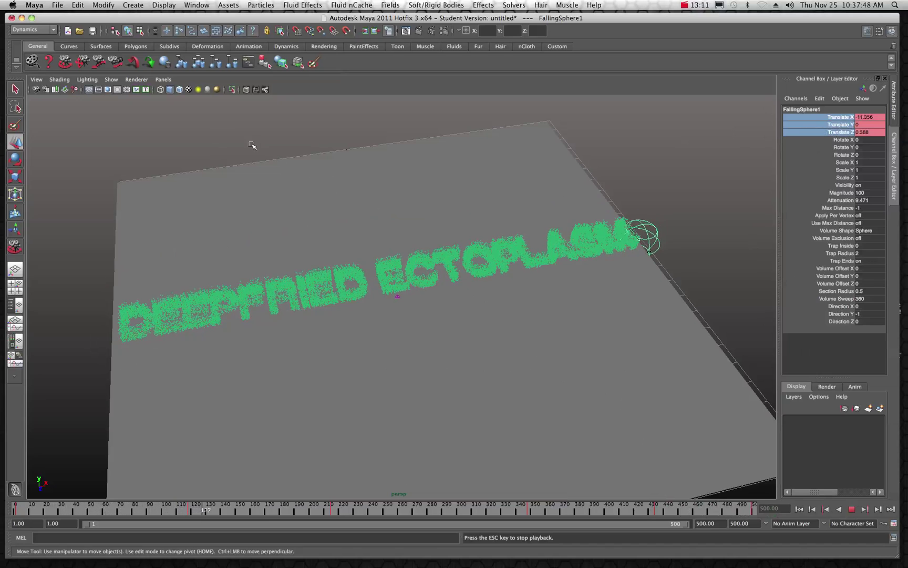
{"action": "left_click", "coordinate": [852, 510]}
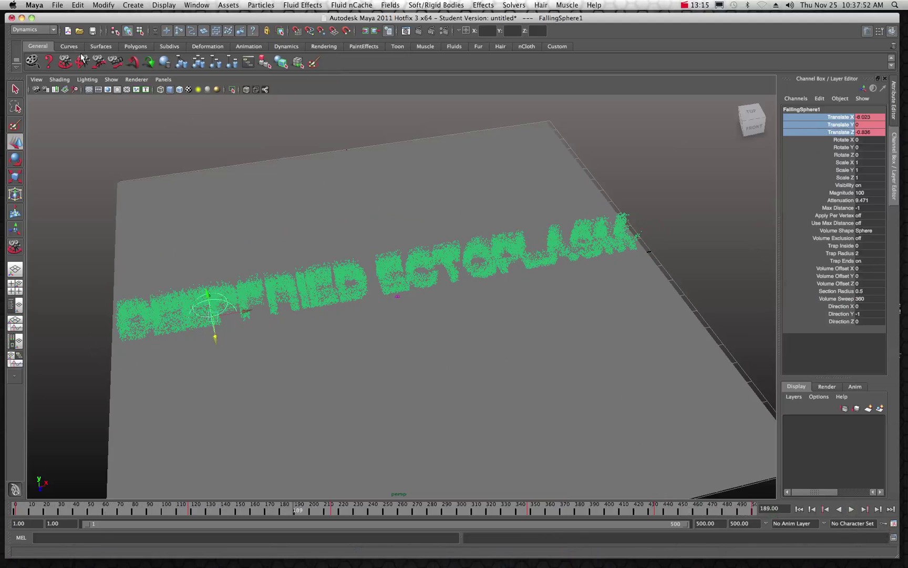
{"action": "left_click_drag", "start_coordinate": [280, 209], "coordinate": [273, 179], "text": "alt"}
{"action": "right_click_drag", "start_coordinate": [273, 178], "coordinate": [391, 247], "text": "alt"}
{"action": "left_click_drag", "start_coordinate": [391, 247], "coordinate": [382, 254], "text": "alt"}
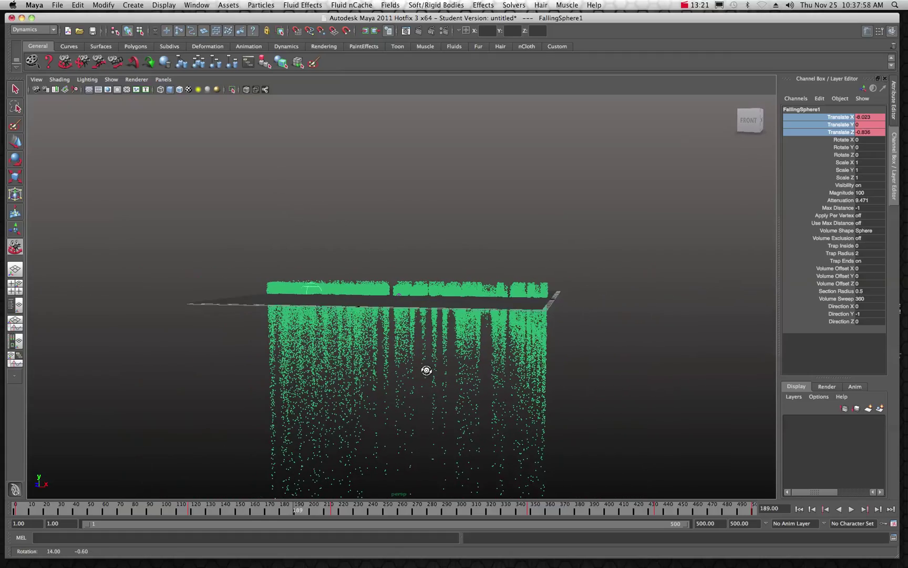
Step: Resume the simulation to frame 444, watching the particles fall close up from the front, and view the lettering from above
{"action": "left_click", "coordinate": [852, 510]}
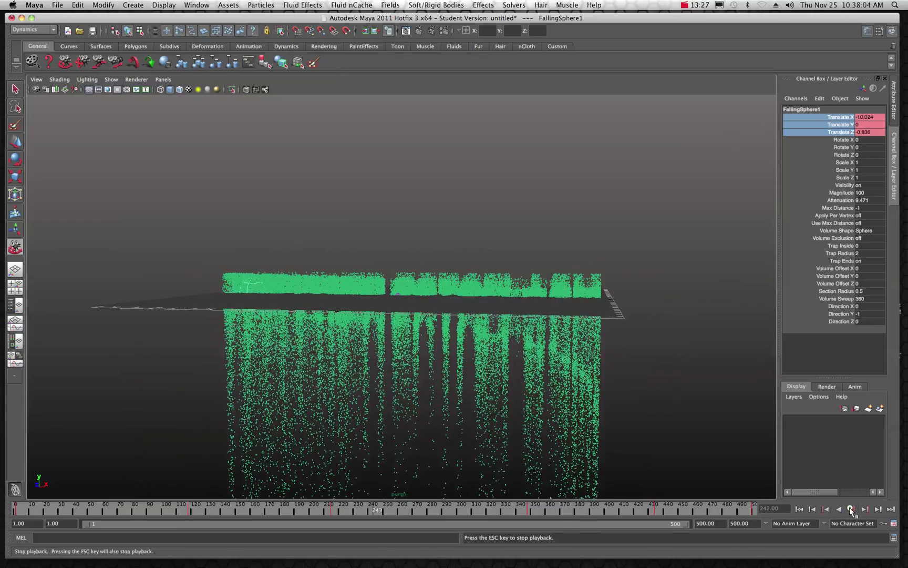
{"action": "scroll", "coordinate": [709, 385], "scroll_direction": "up", "scroll_amount": 3}
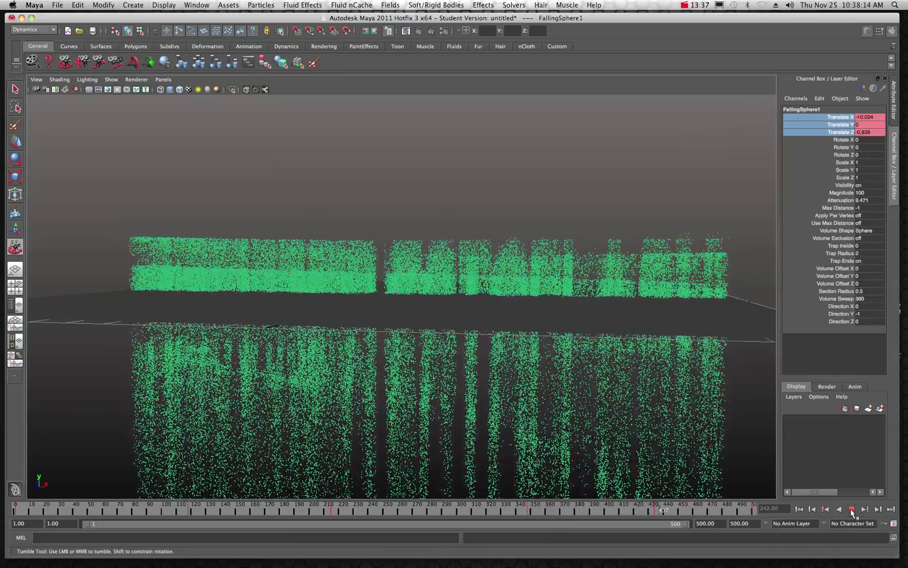
{"action": "key", "text": "Escape"}
{"action": "left_click_drag", "start_coordinate": [419, 237], "coordinate": [435, 307]}
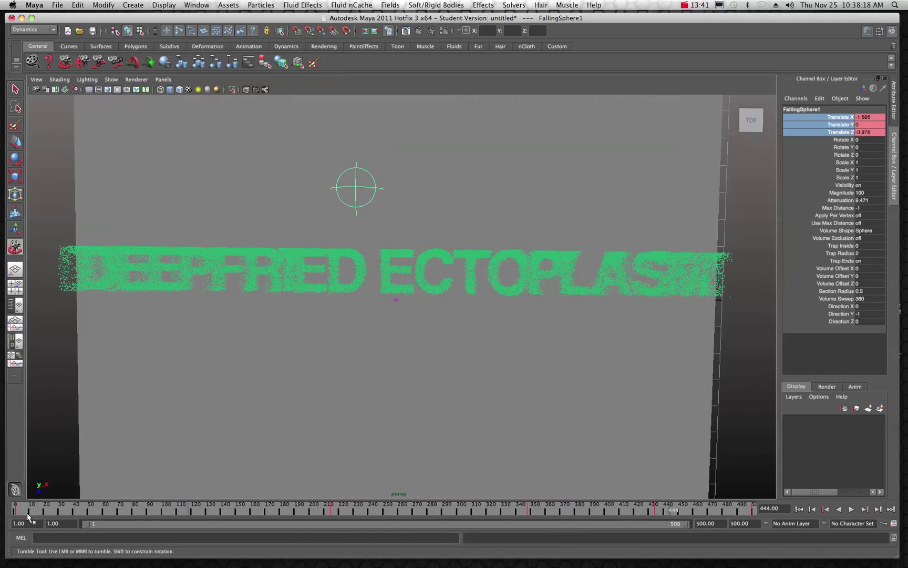
Step: Rewind to frame 1 and replay the simulation from above to check the gravity field's path over the lettering
{"action": "left_click_drag", "start_coordinate": [26, 513], "coordinate": [3, 513]}
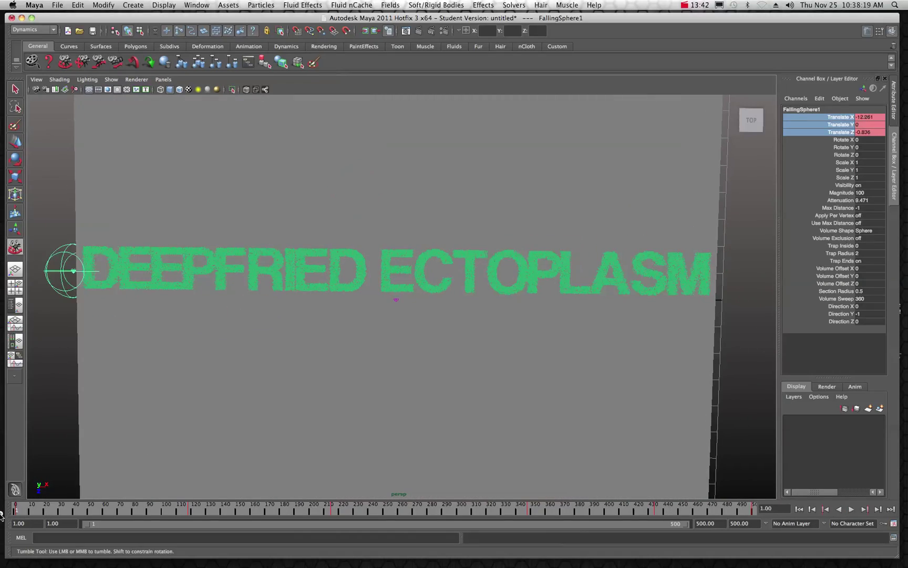
{"action": "left_click", "coordinate": [853, 509]}
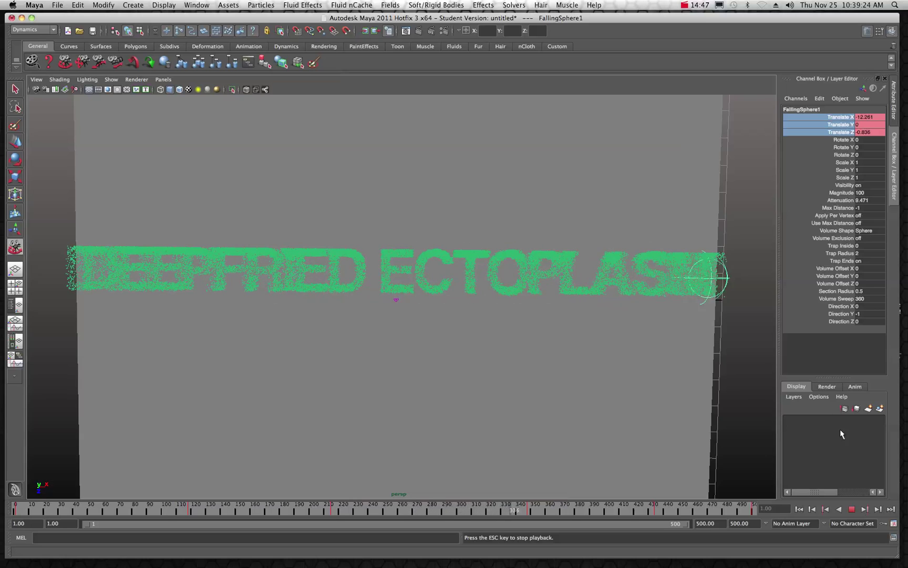
{"action": "left_click", "coordinate": [684, 5]}
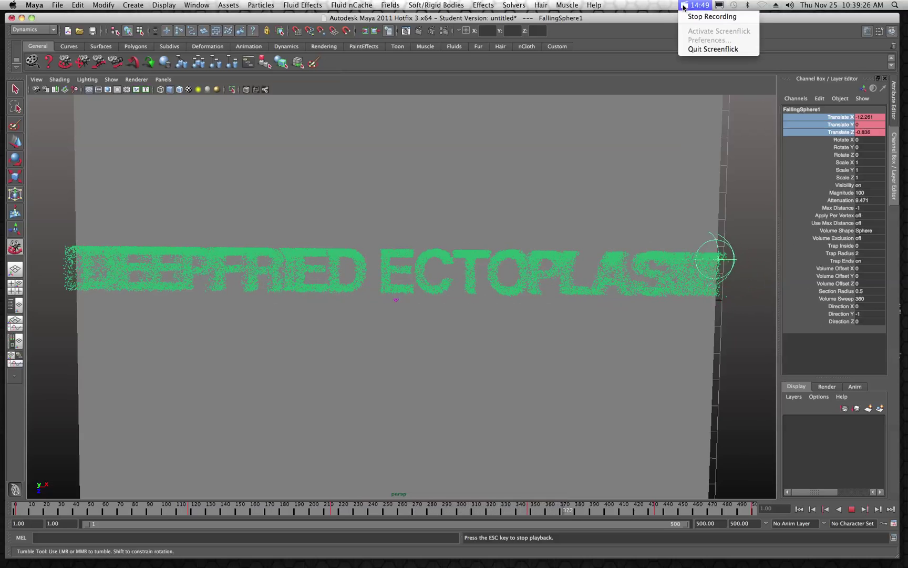